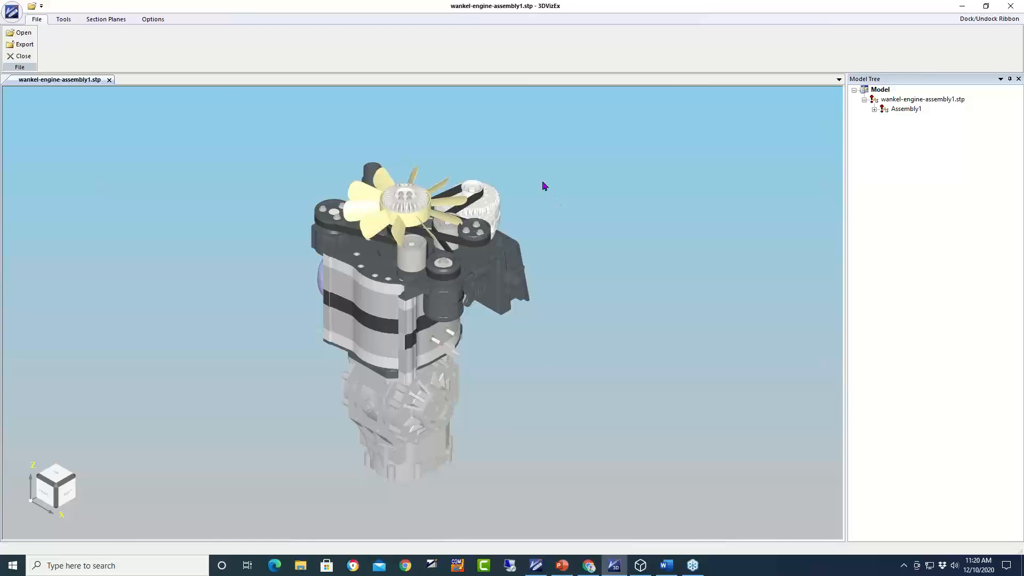
left_click(22, 34)
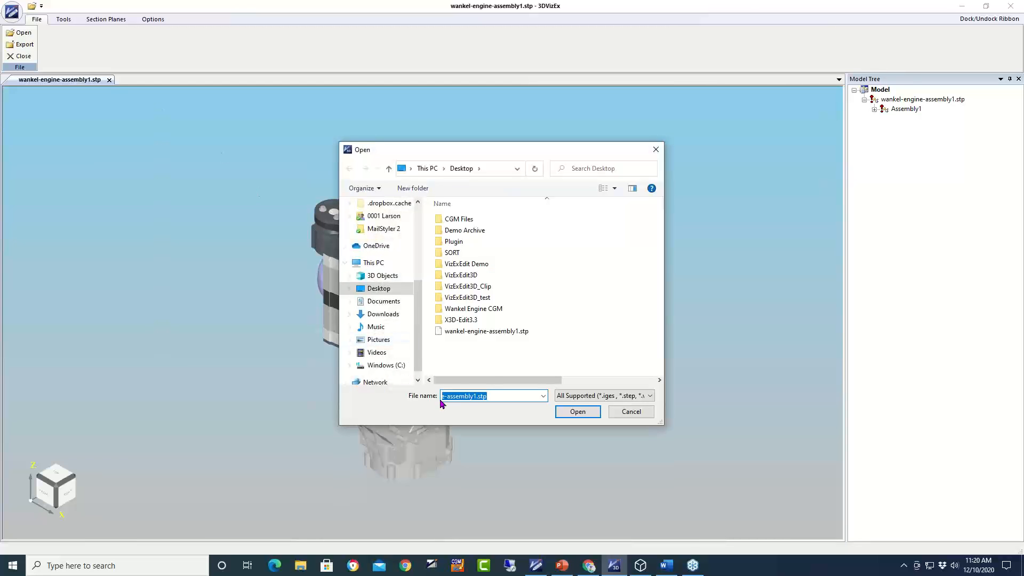
left_click(611, 398)
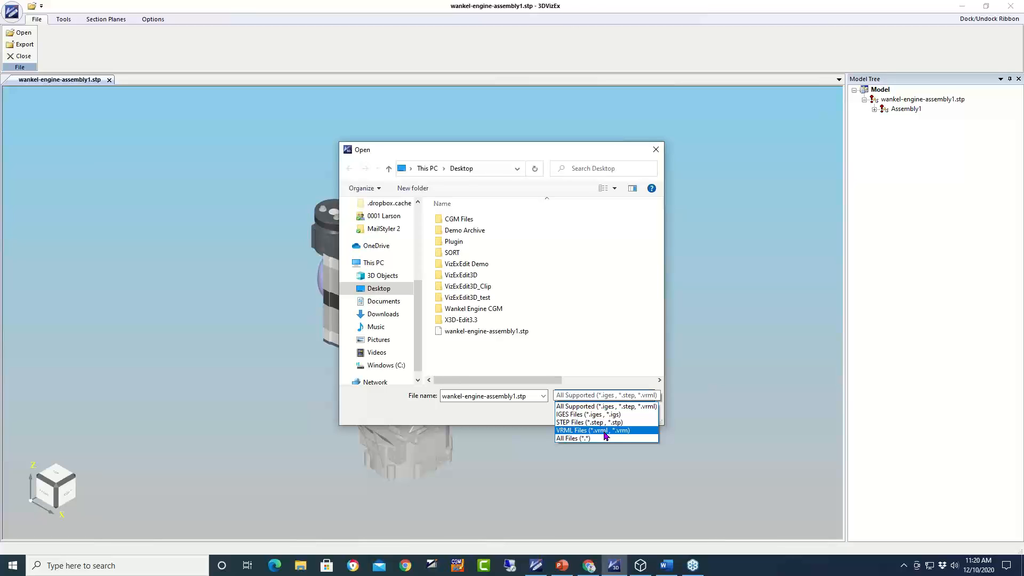
left_click(620, 154)
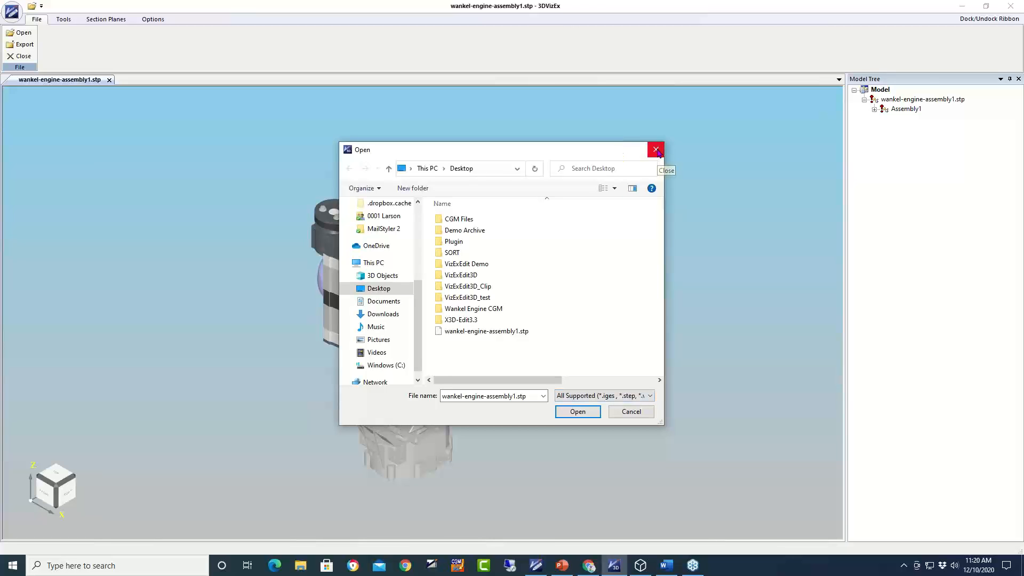
left_click(656, 150)
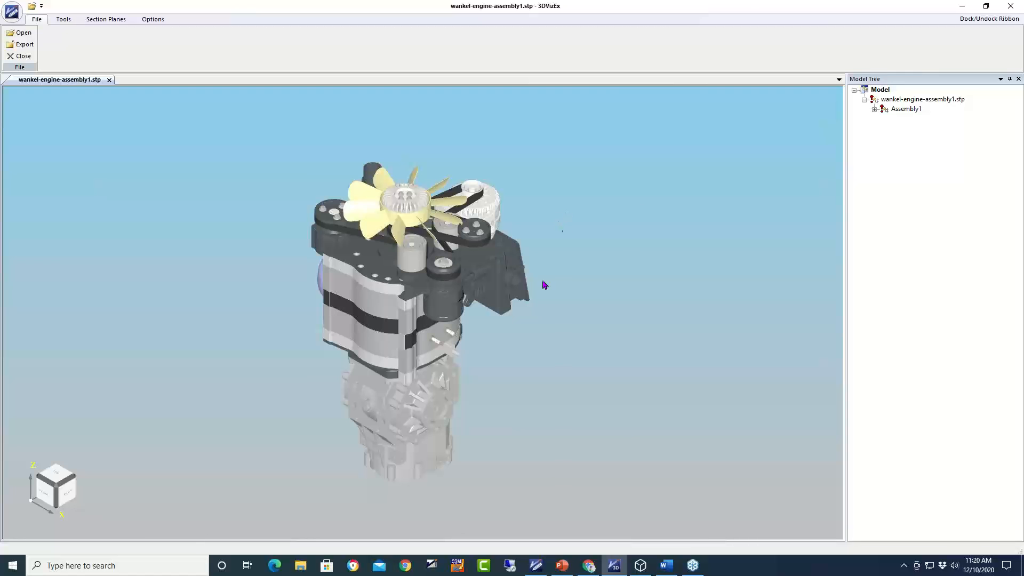
- Orbit the engine model through several angles, ending on a side view
left_click_drag(542, 286, 539, 386)
left_click_drag(517, 314, 332, 320)
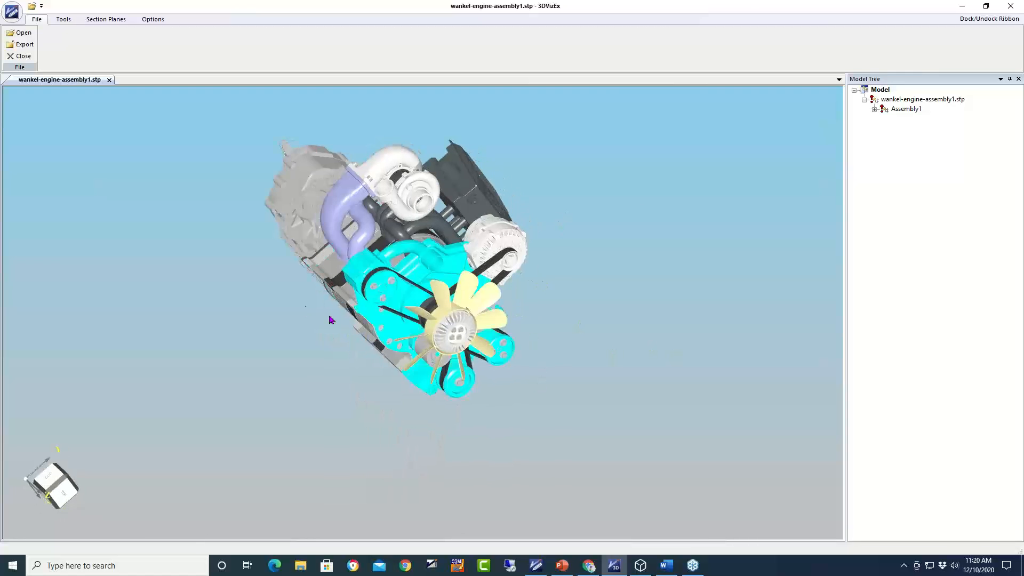
left_click_drag(245, 302, 354, 396)
left_click_drag(492, 442, 414, 378)
left_click_drag(555, 394, 745, 341)
left_click_drag(555, 227, 459, 344)
- Zoom and pan until the engine front with the yellow fan faces the viewer
scroll(459, 344, "up", 2)
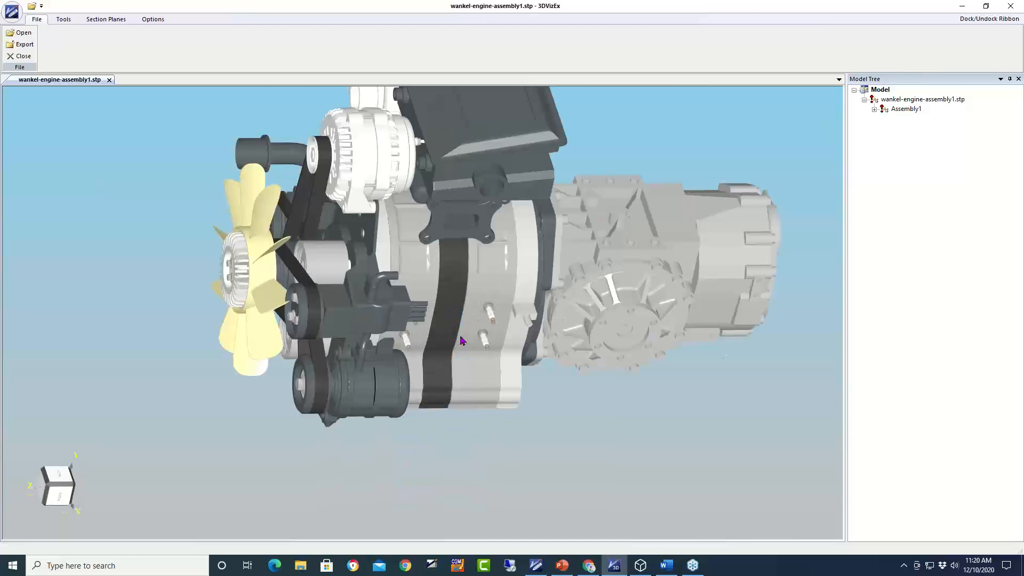
scroll(462, 340, "up", 2)
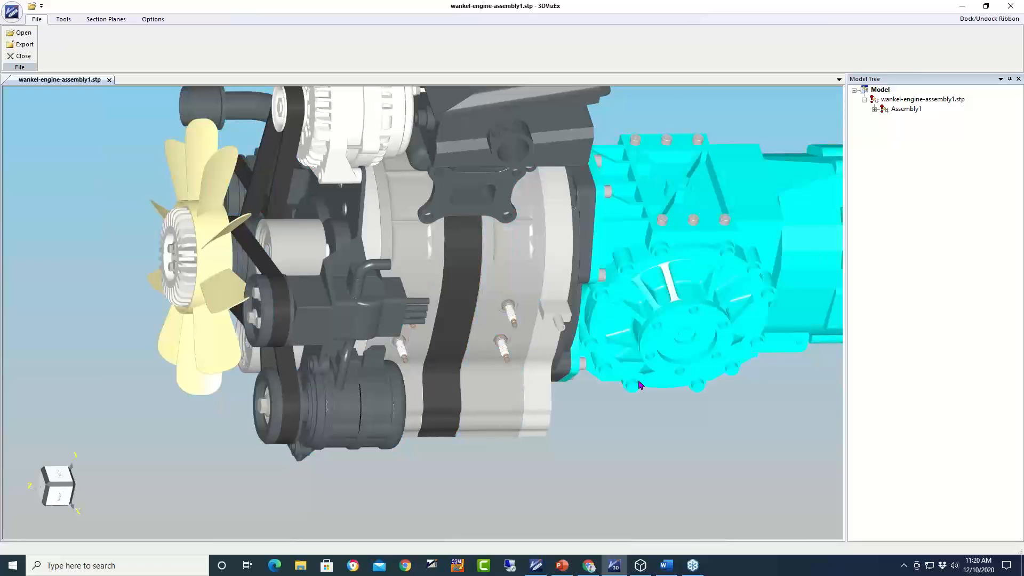
scroll(616, 441, "down", 5)
scroll(616, 442, "up", 3)
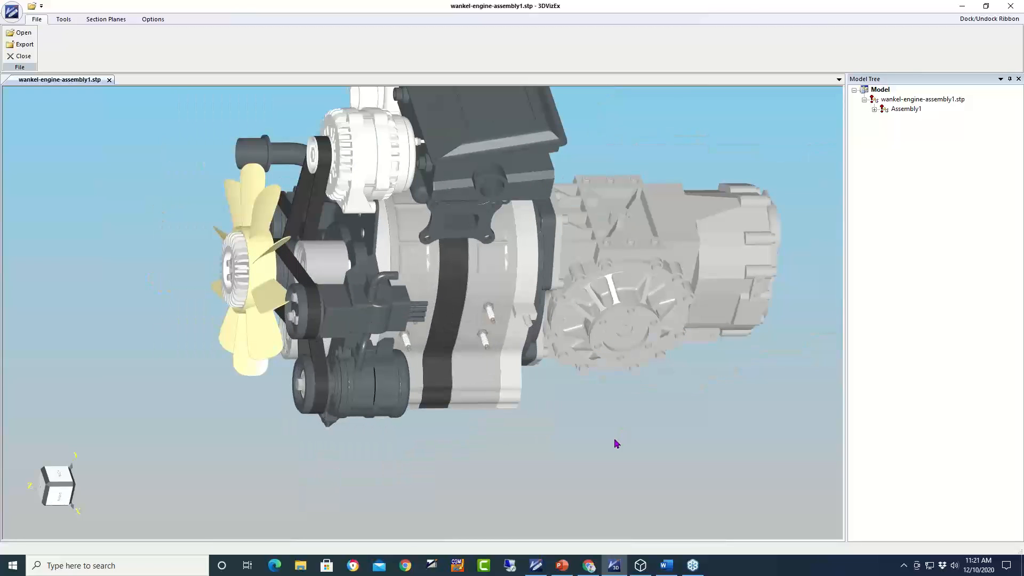
scroll(579, 424, "down", 1)
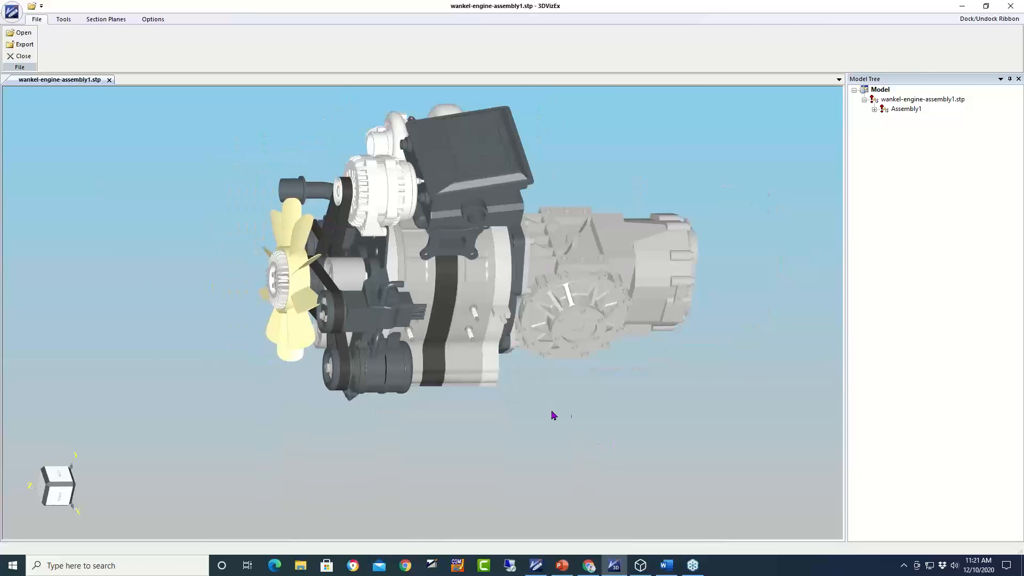
middle_click_drag(549, 394, 462, 455)
left_click_drag(537, 434, 695, 425)
left_click_drag(524, 214, 468, 217)
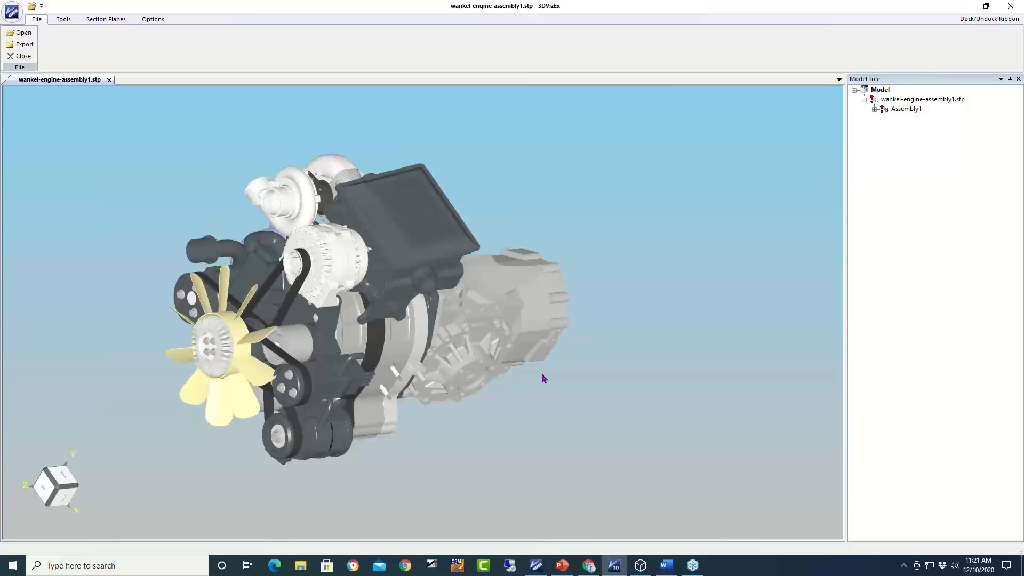
- Render the whole engine as wireframe from the Tools tab and orbit to inspect it
left_click(64, 20)
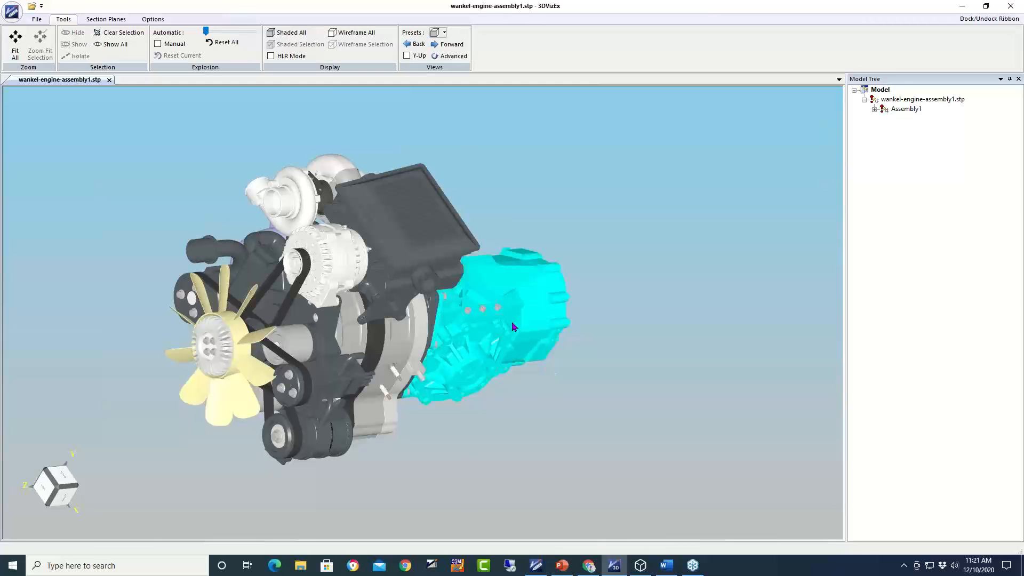
left_click(342, 36)
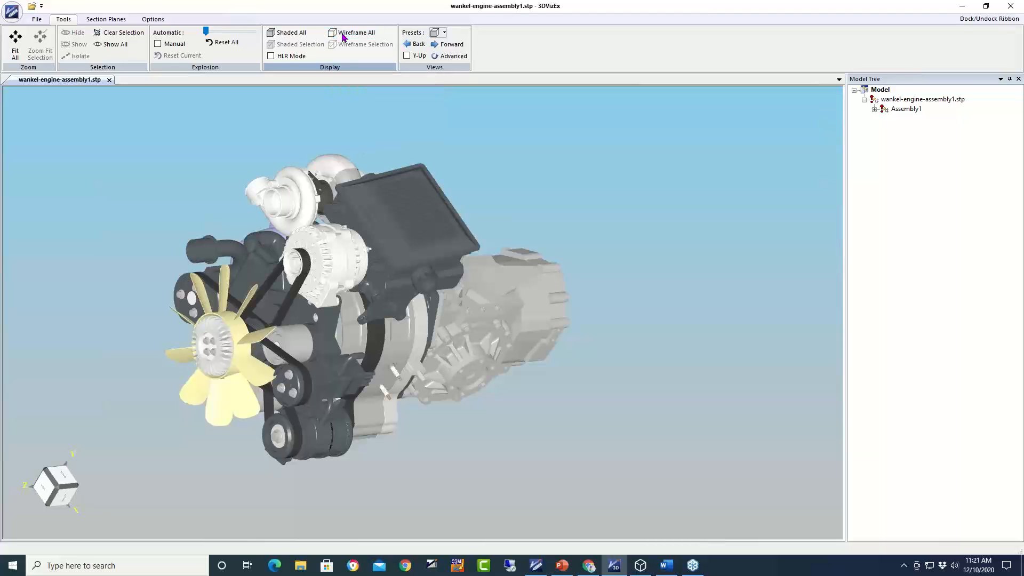
left_click(352, 35)
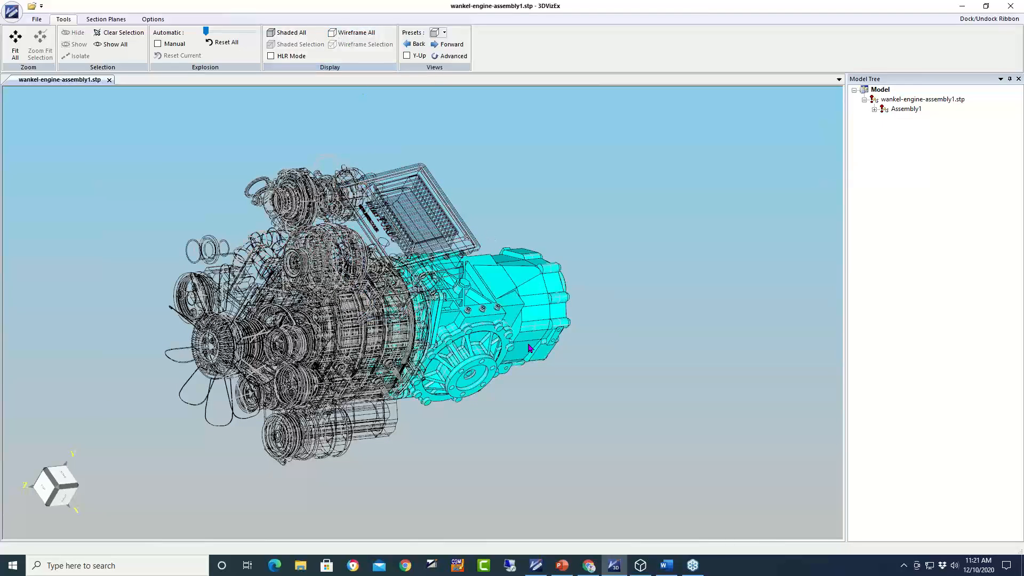
left_click_drag(464, 445, 331, 368)
left_click_drag(304, 468, 371, 473)
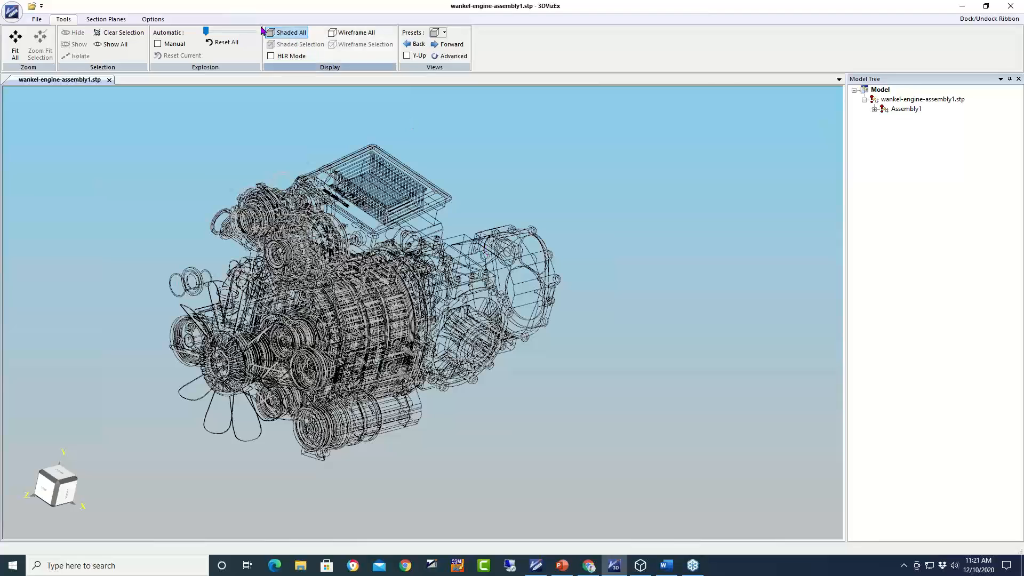
- Restore shading, wireframe only the diff housing, then shade every part again
left_click(282, 34)
left_click(512, 302)
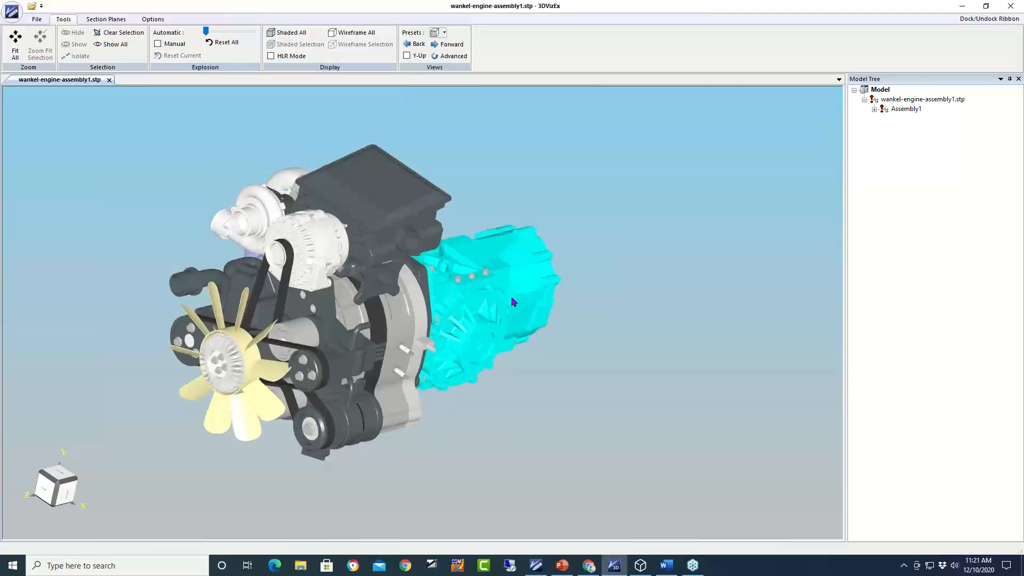
left_click(512, 302)
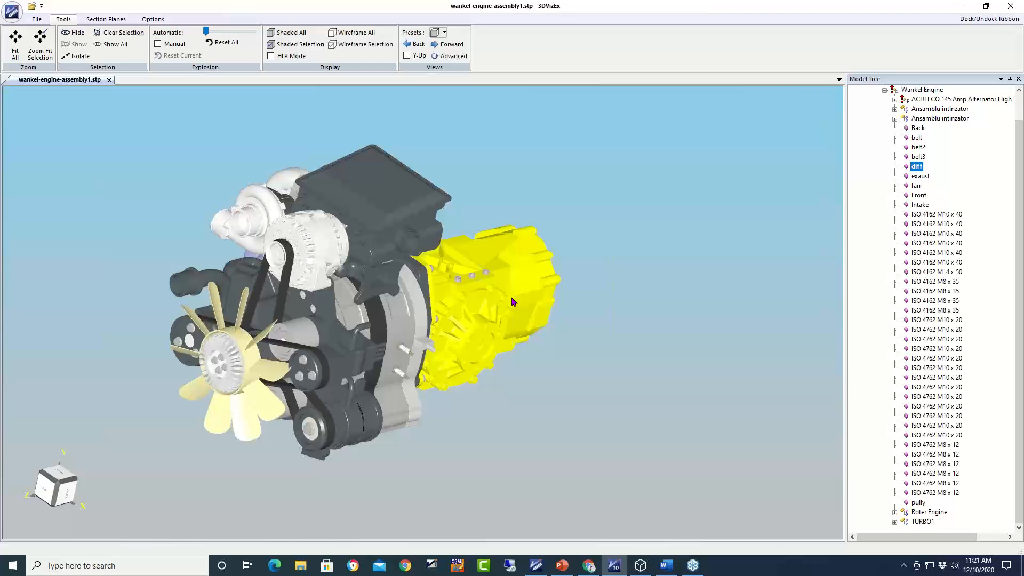
left_click(373, 45)
middle_click_drag(617, 368, 523, 379)
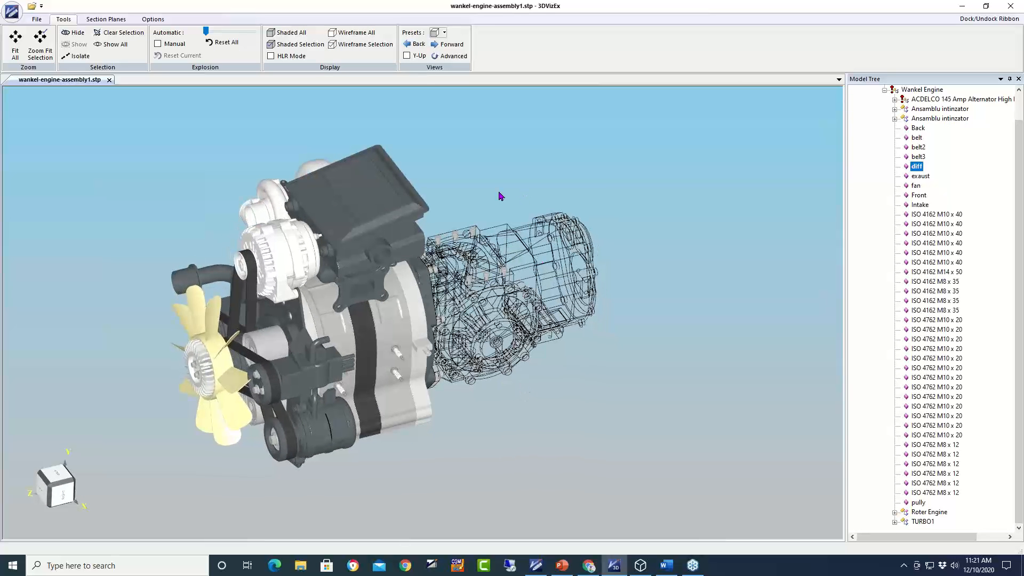
left_click(285, 33)
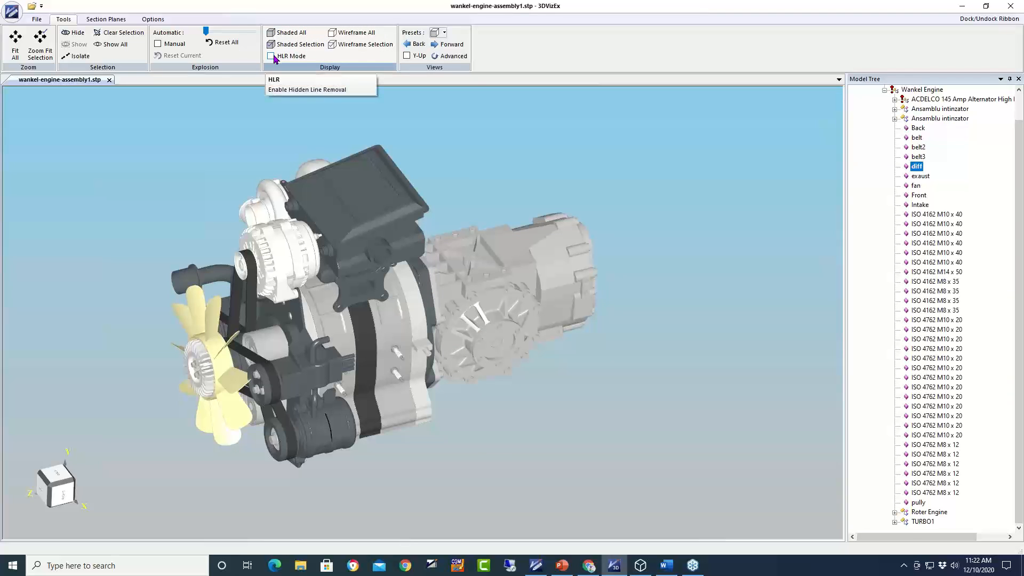
left_click(272, 56)
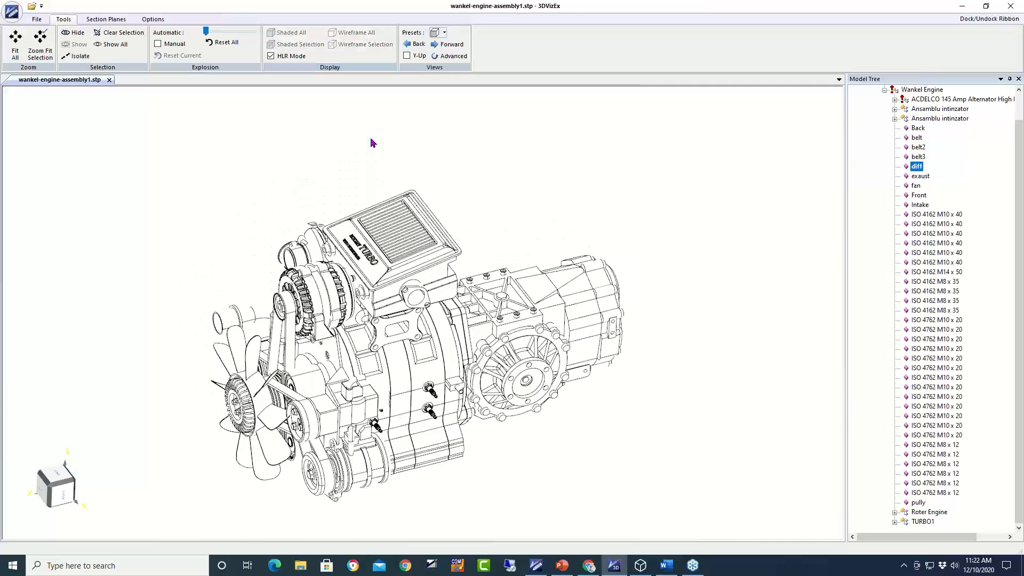
middle_click_drag(564, 458, 582, 472)
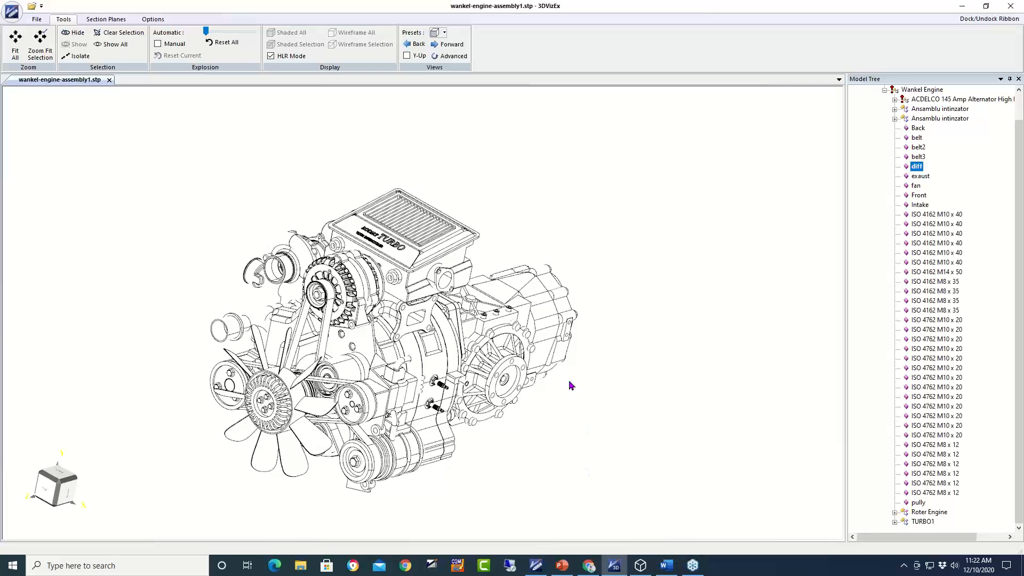
left_click(271, 56)
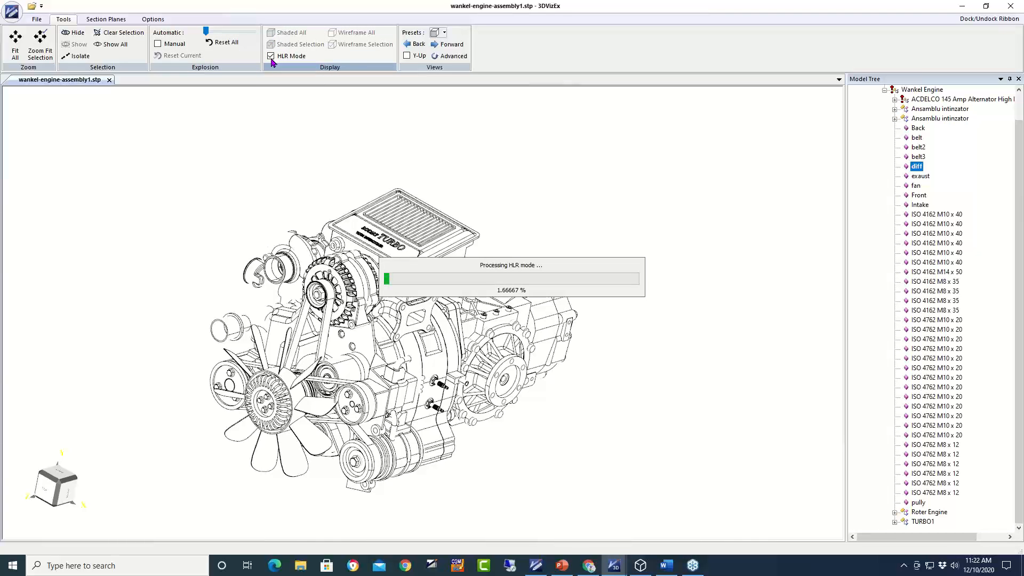
left_click(271, 57)
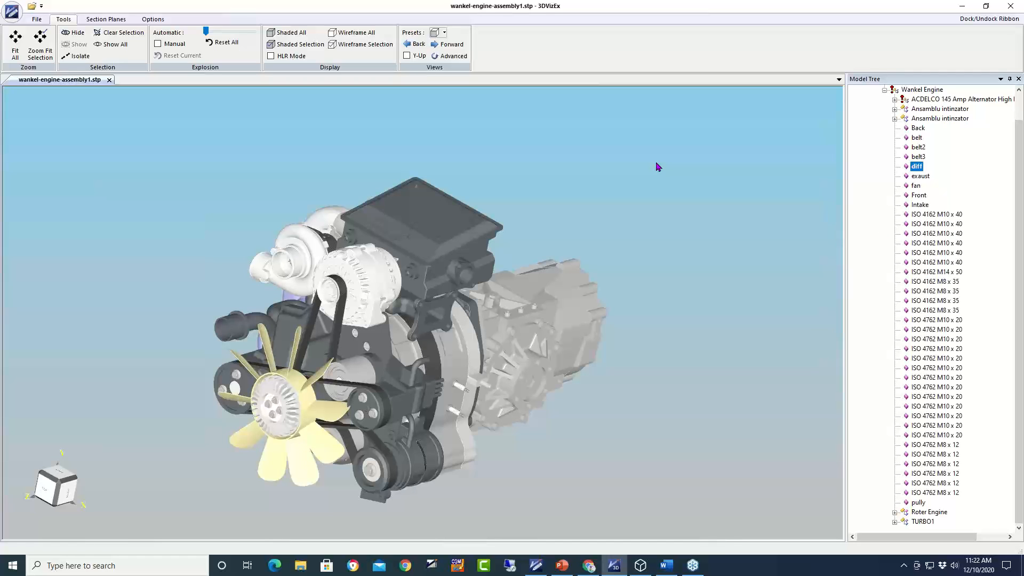
- Select the fan, exhaust and intake parts while orbiting around the engine
left_click(306, 420)
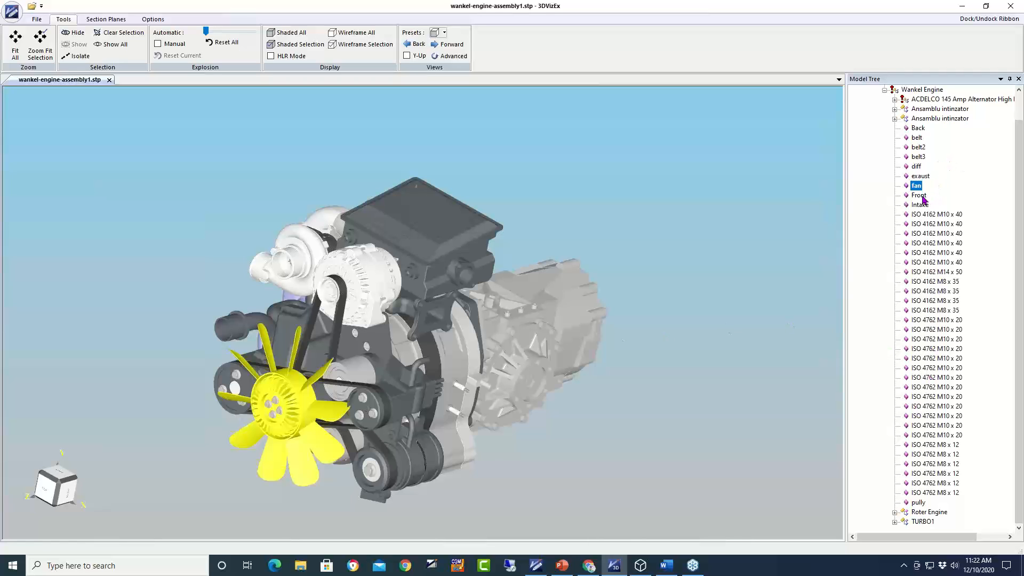
left_click(920, 177)
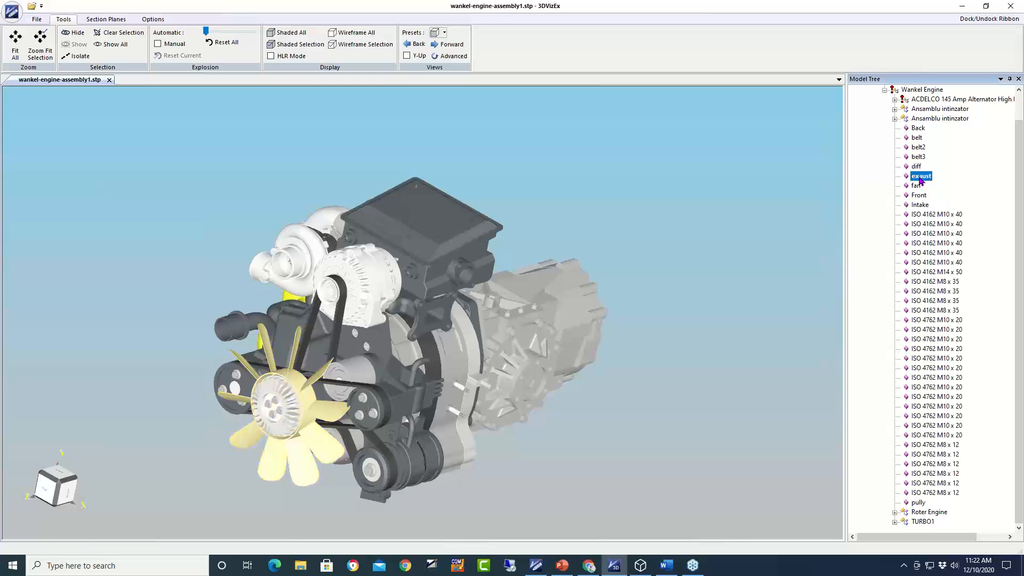
left_click_drag(693, 388, 736, 405)
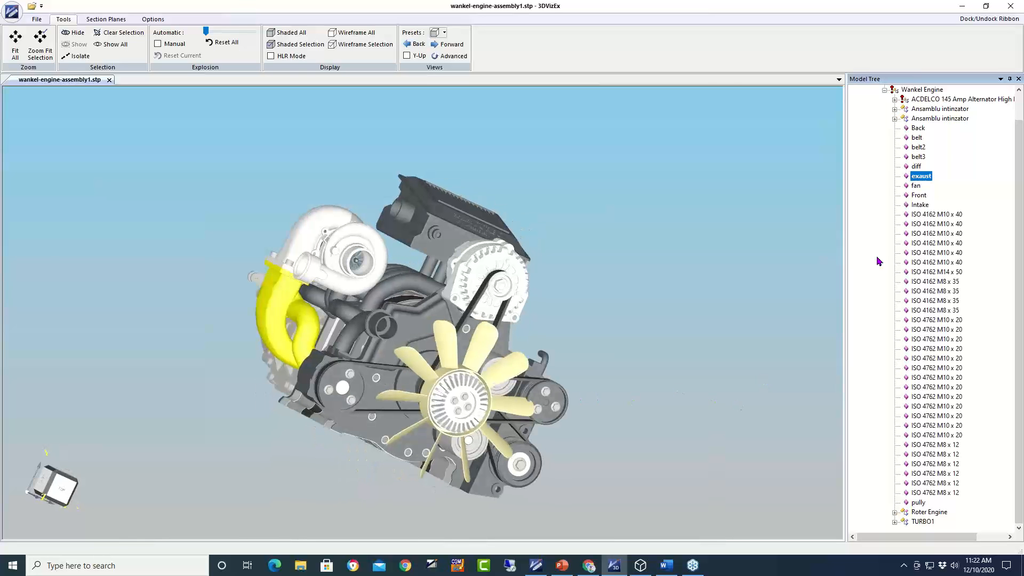
left_click(921, 205)
left_click_drag(408, 381, 336, 278)
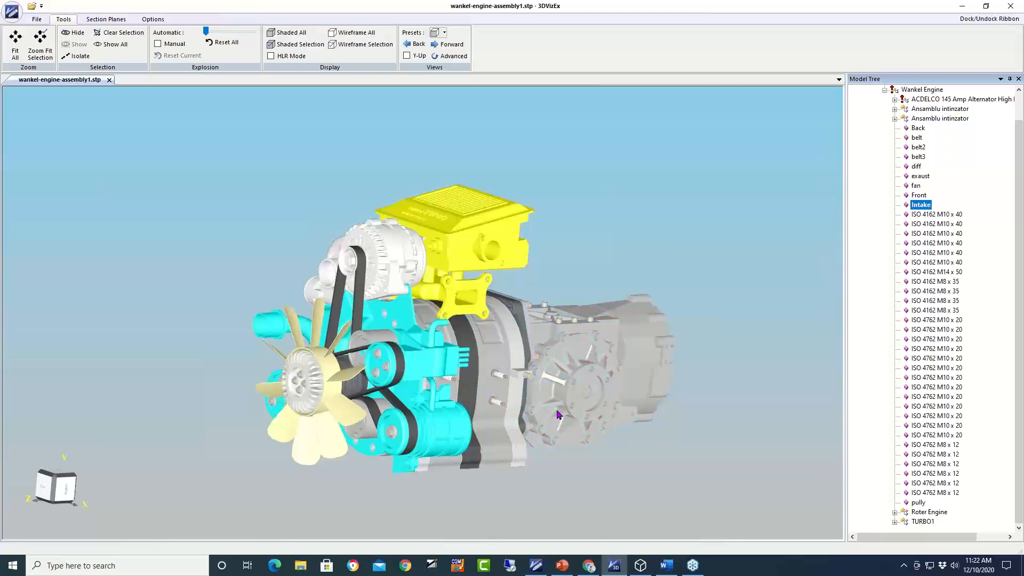
left_click_drag(557, 410, 704, 410)
left_click_drag(202, 365, 293, 399)
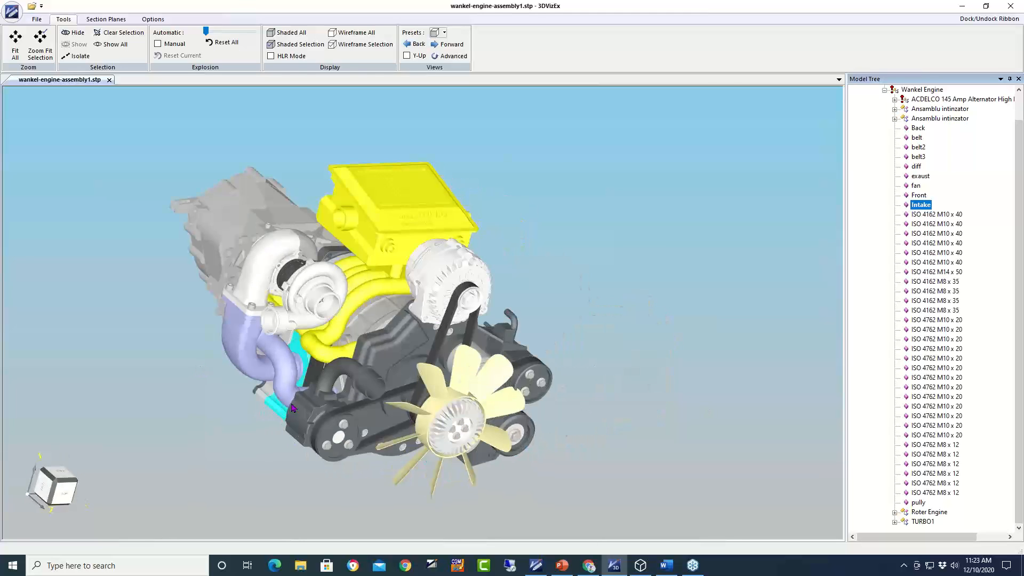
- Select the turbo pipe and the TURBO1 assembly, then orbit to view the far side from above
left_click(278, 256)
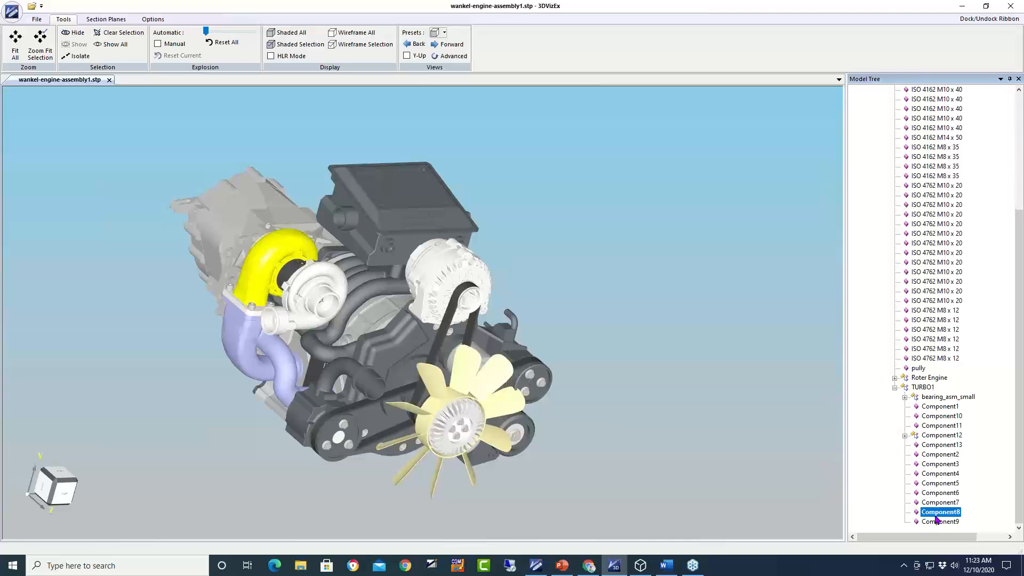
left_click(923, 388)
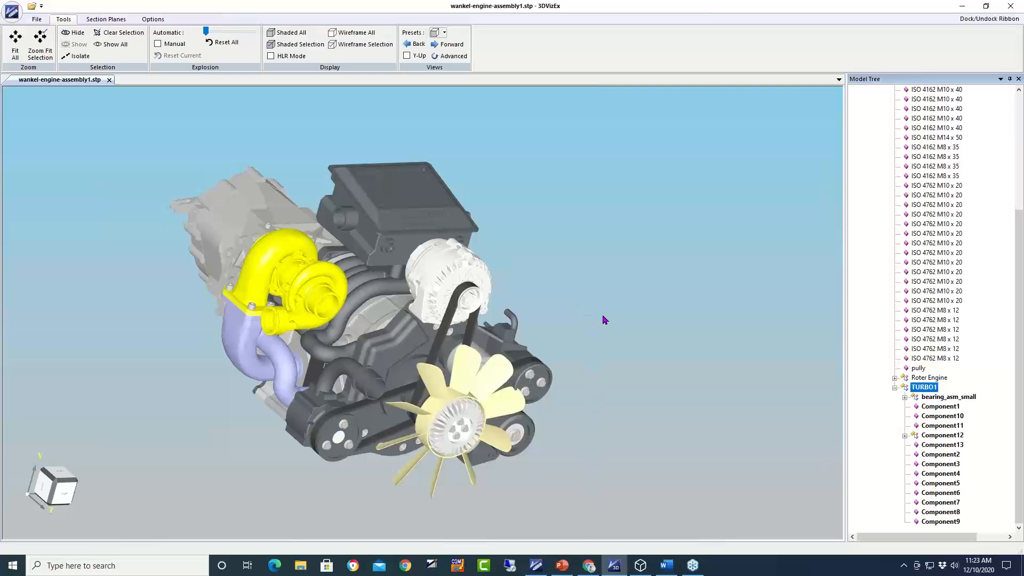
left_click_drag(567, 336, 256, 314)
left_click_drag(627, 318, 626, 365)
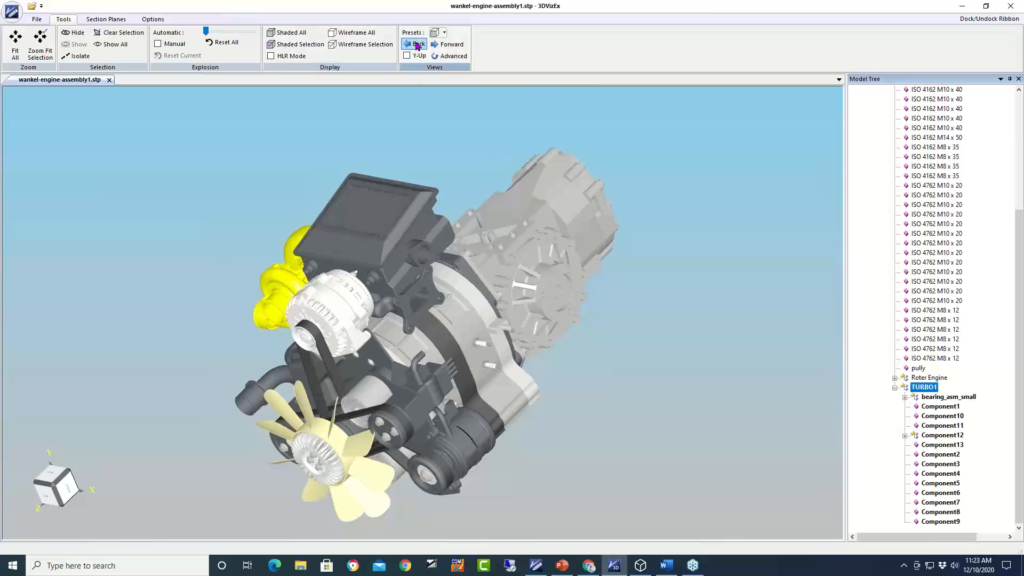
- Return to the Initial view preset, enable Y-Up, and step forward through four preset views
left_click(444, 34)
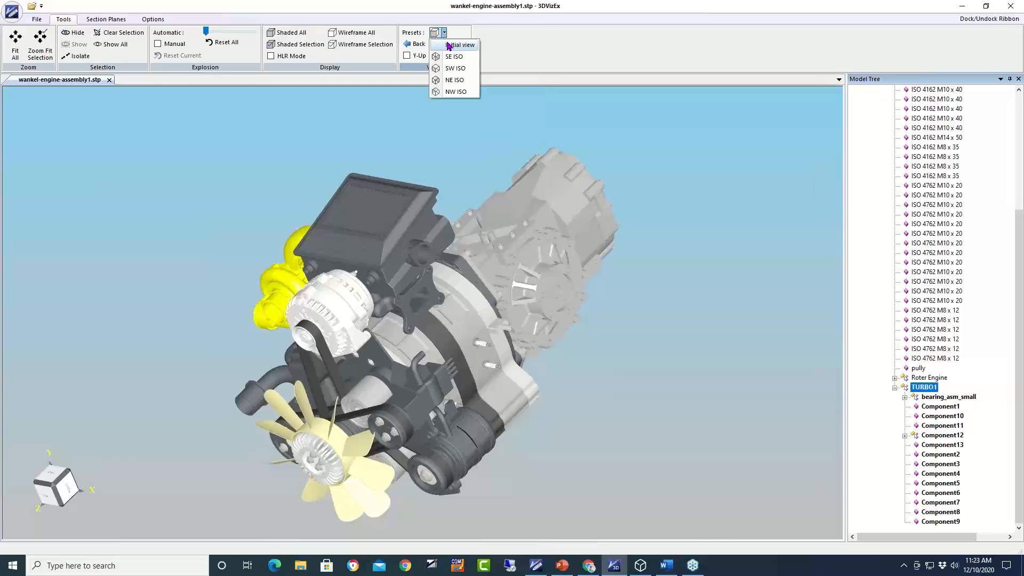
left_click(450, 46)
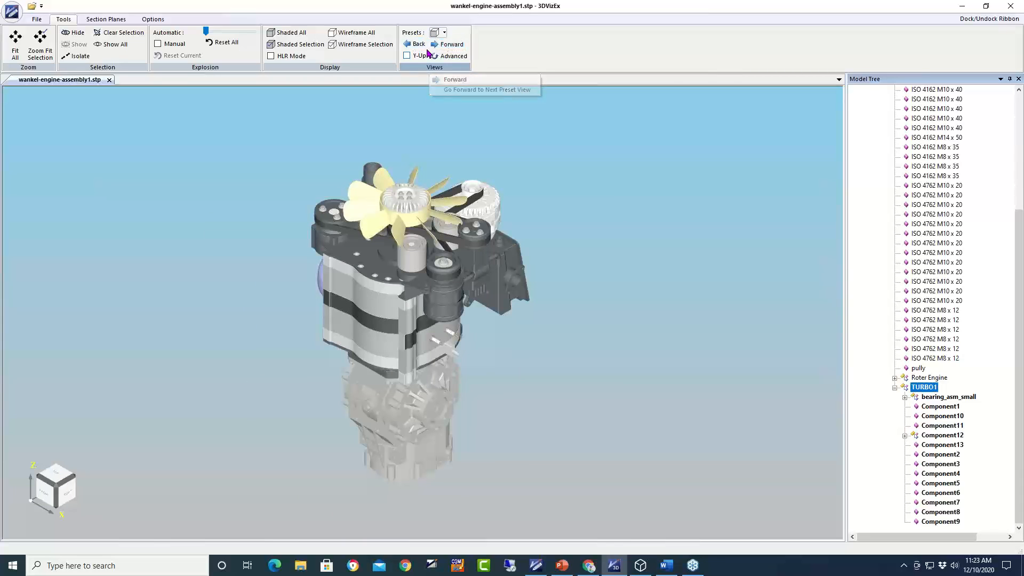
left_click(407, 56)
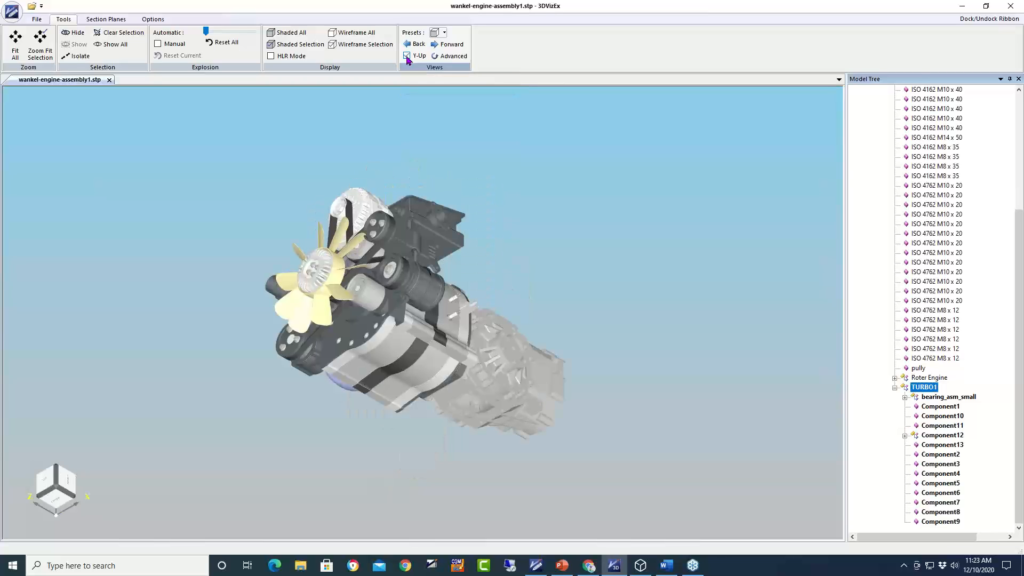
left_click(446, 47)
left_click(445, 47)
left_click(446, 48)
left_click(445, 45)
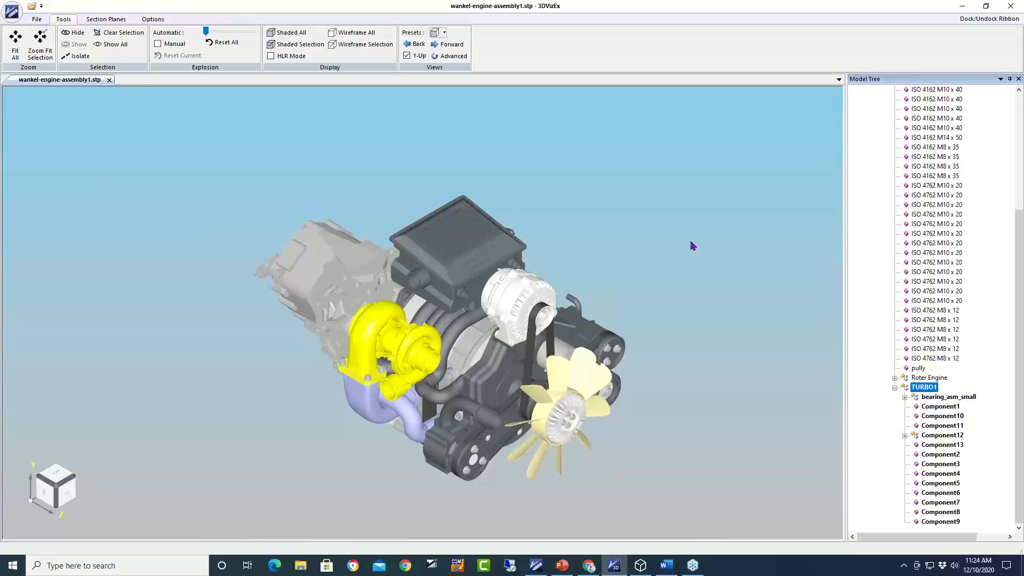
- Isolate the yellow turbo, step through four preset views, and zoom out
right_click(375, 331)
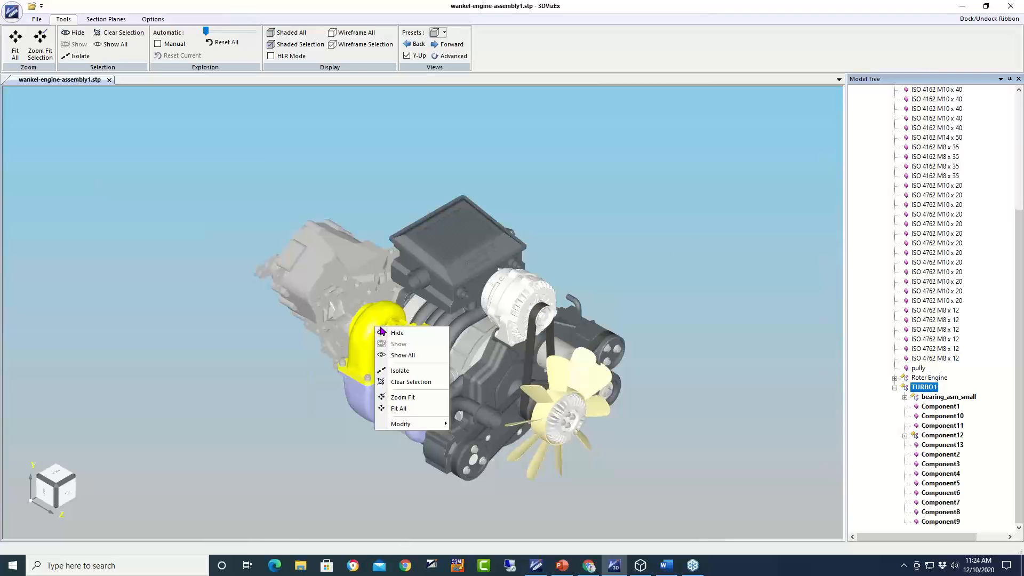
left_click(416, 372)
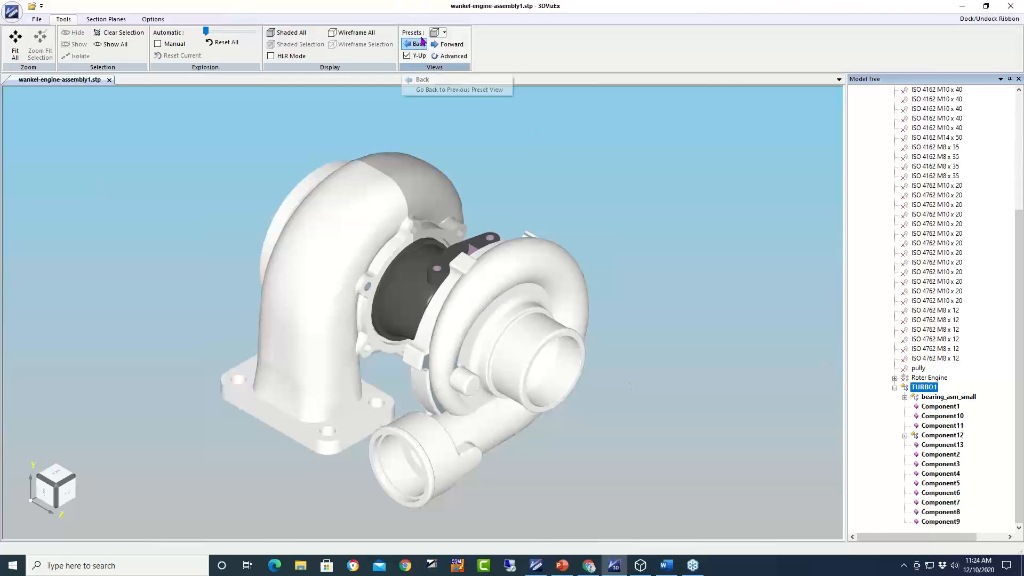
left_click(445, 47)
left_click(445, 47)
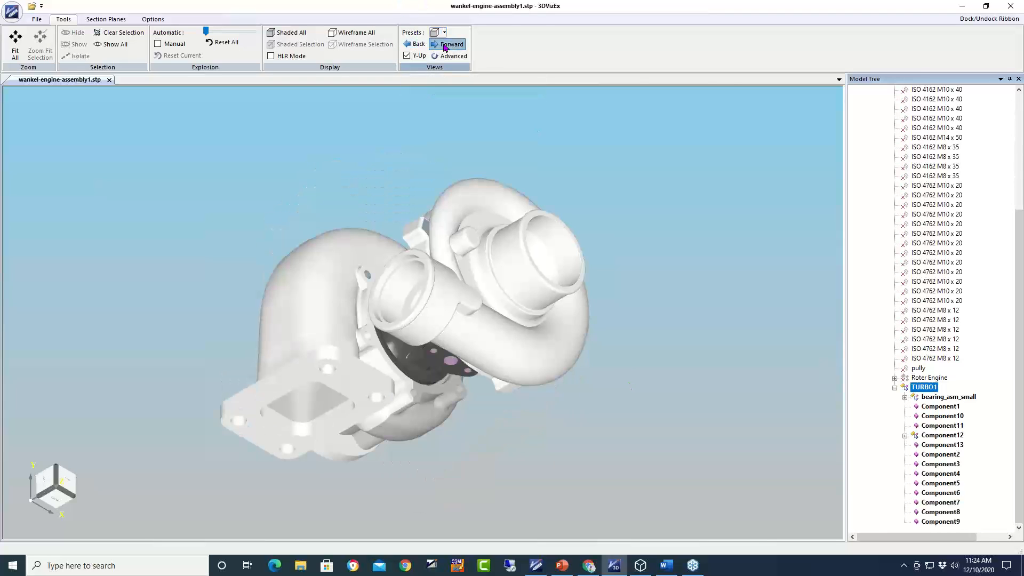
left_click(445, 47)
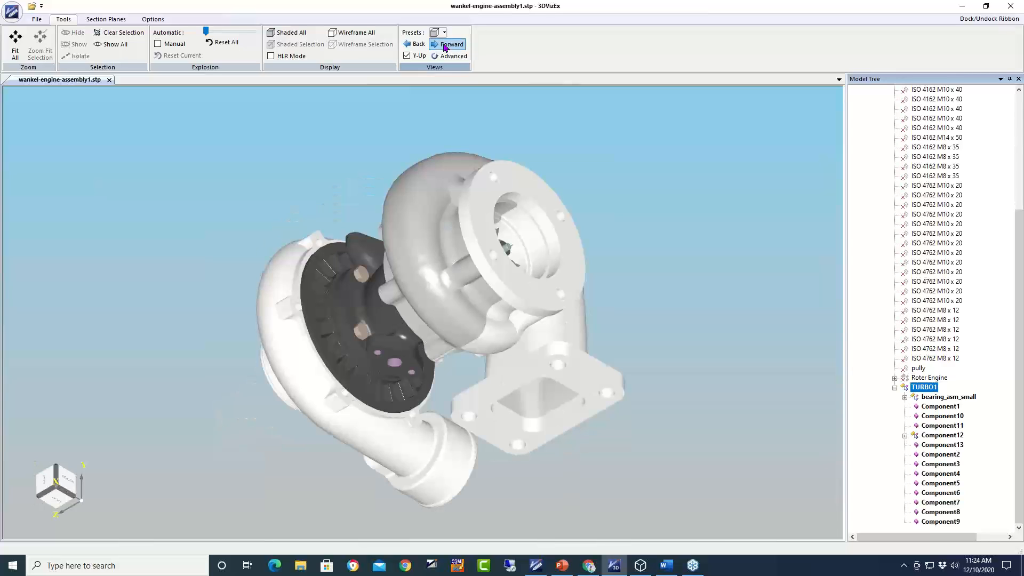
left_click(444, 48)
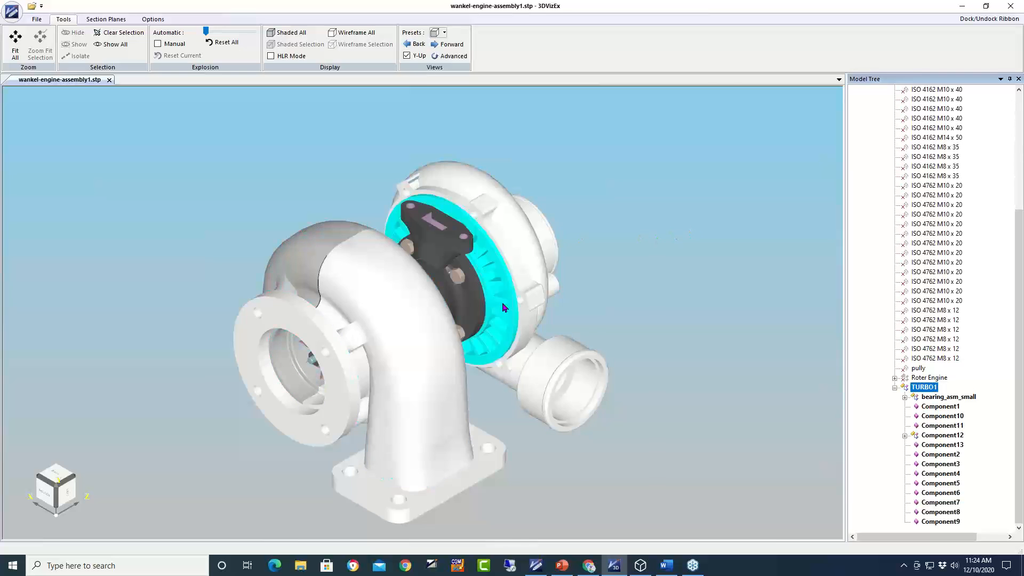
scroll(512, 278, "down", 2)
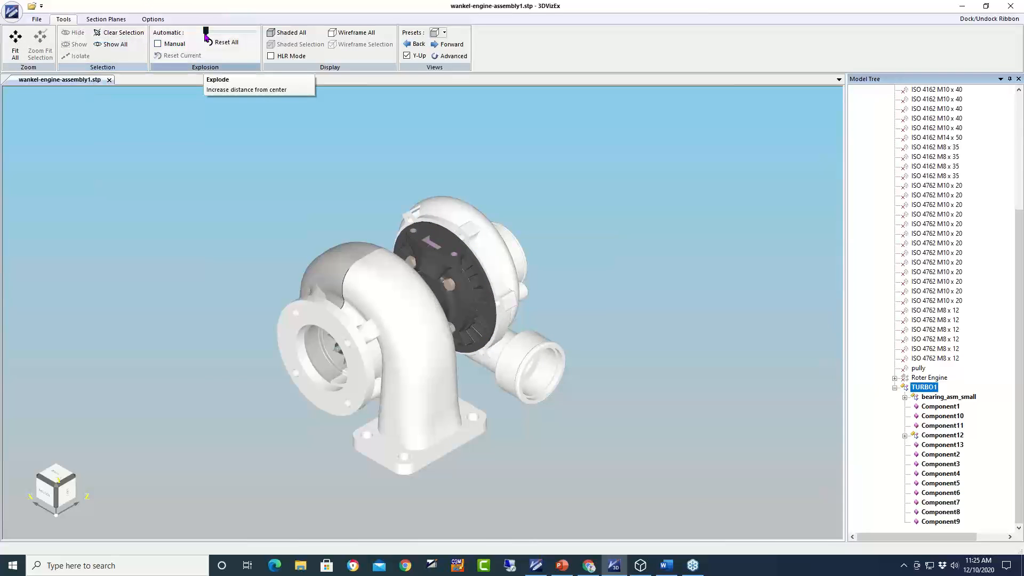
- Try the Explosion slider, reset it, enable Manual, and move the inlet flange to the lower left
left_click_drag(206, 33, 216, 40)
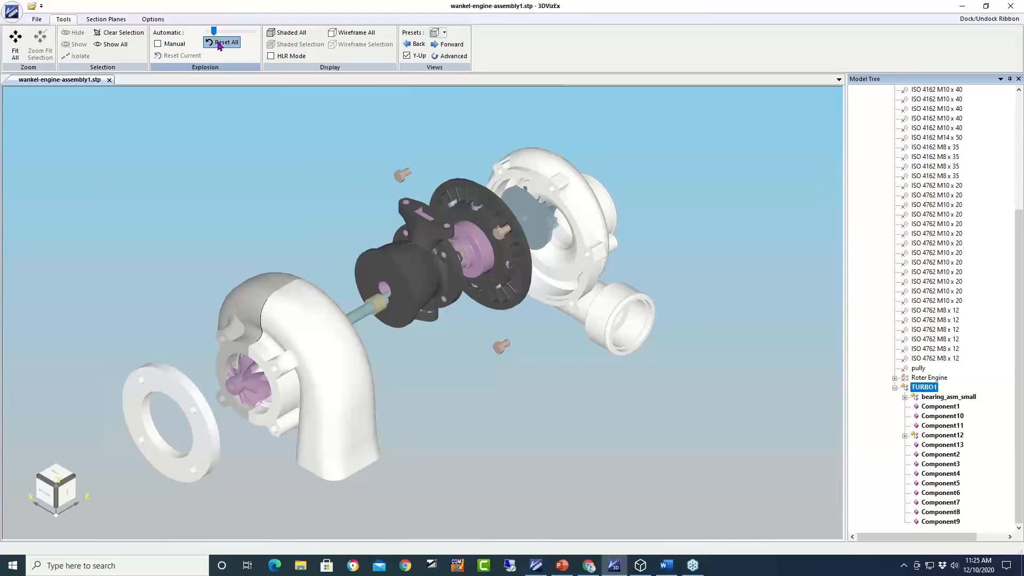
left_click(222, 42)
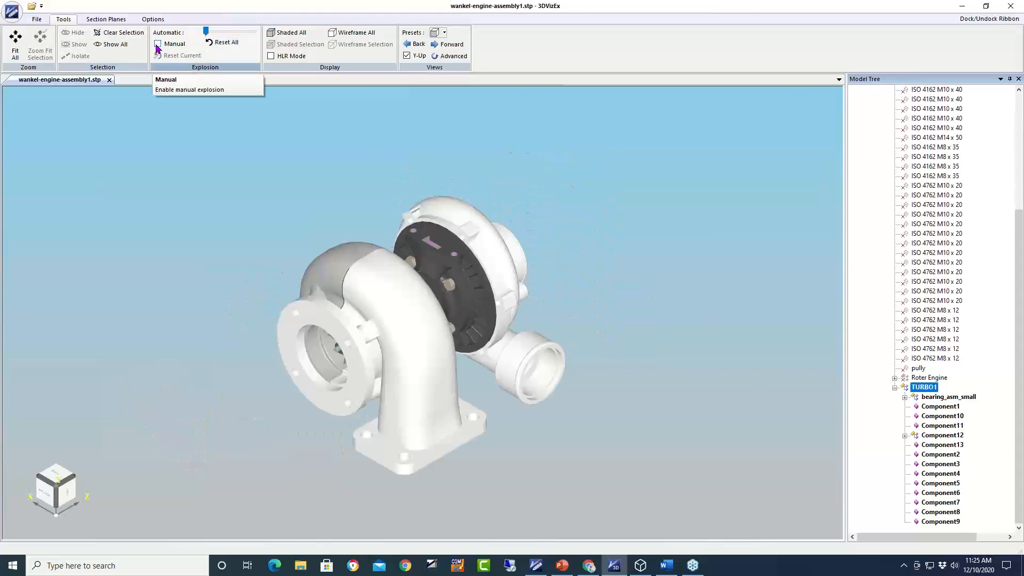
left_click(158, 46)
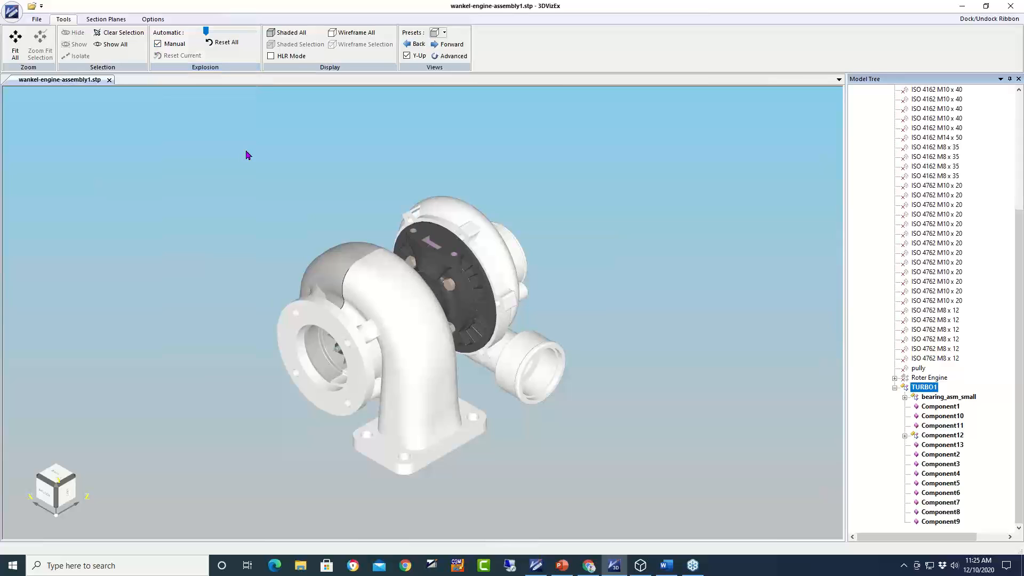
left_click(327, 292)
left_click(344, 335)
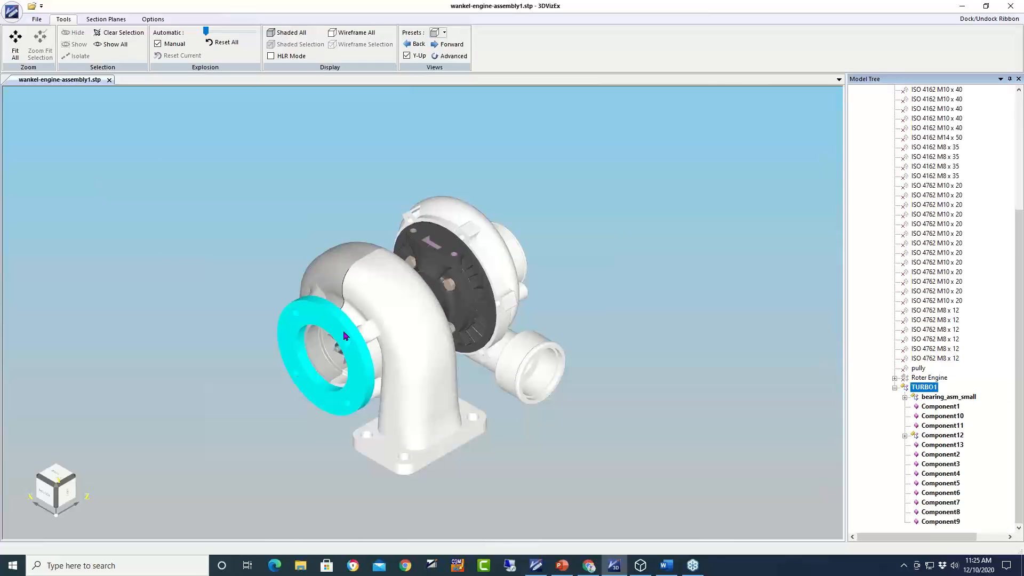
left_click(344, 335)
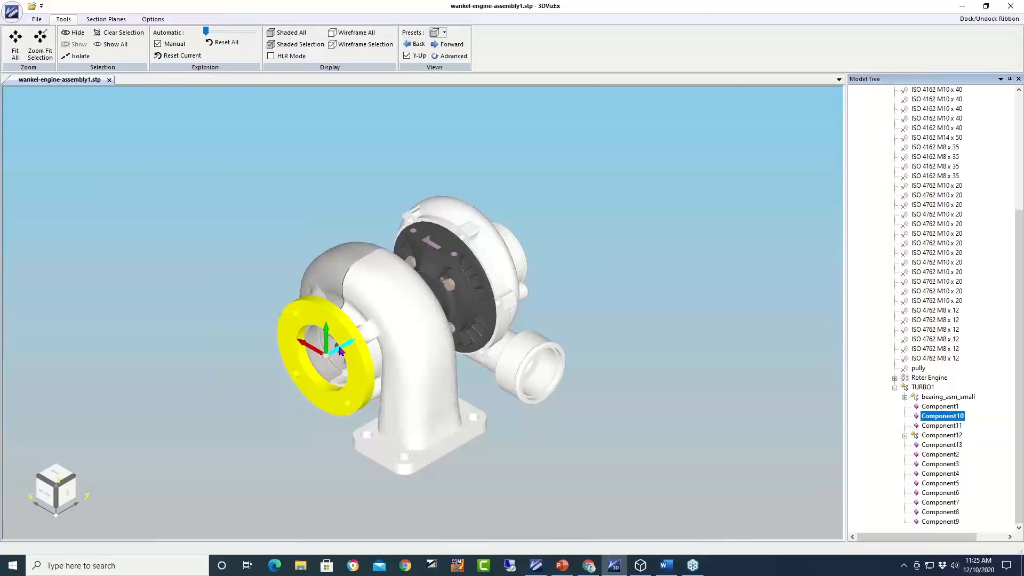
left_click_drag(341, 351, 120, 502)
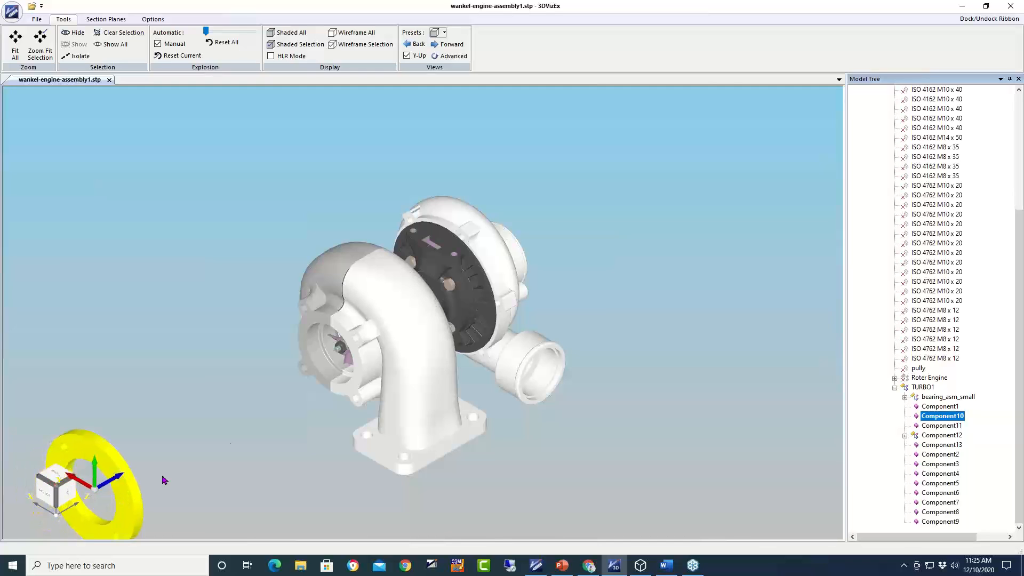
- Pull the shaft, compressor housing, black ring and compressor wheel outward from the turbo body
left_click(341, 352)
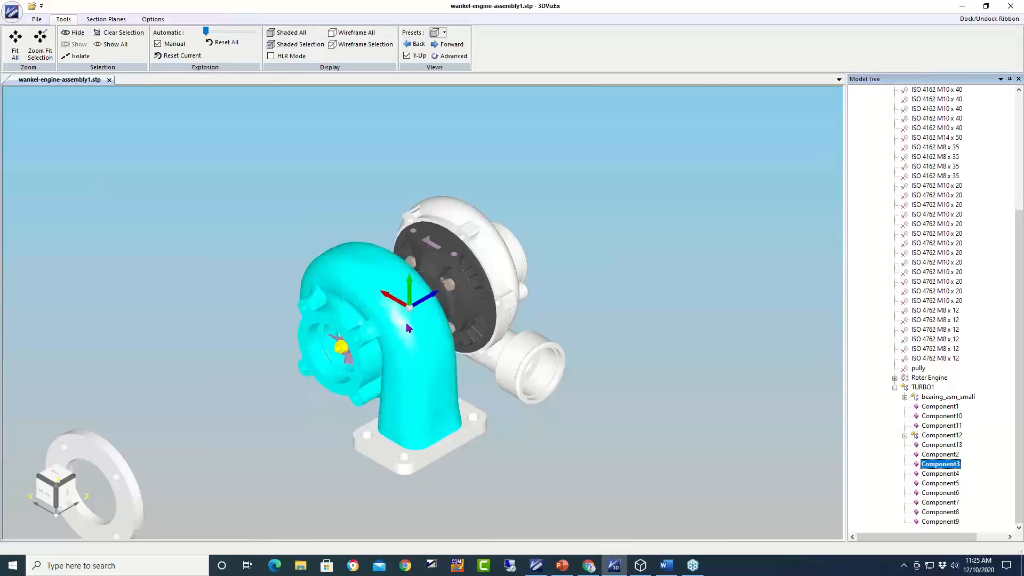
left_click_drag(420, 300, 201, 434)
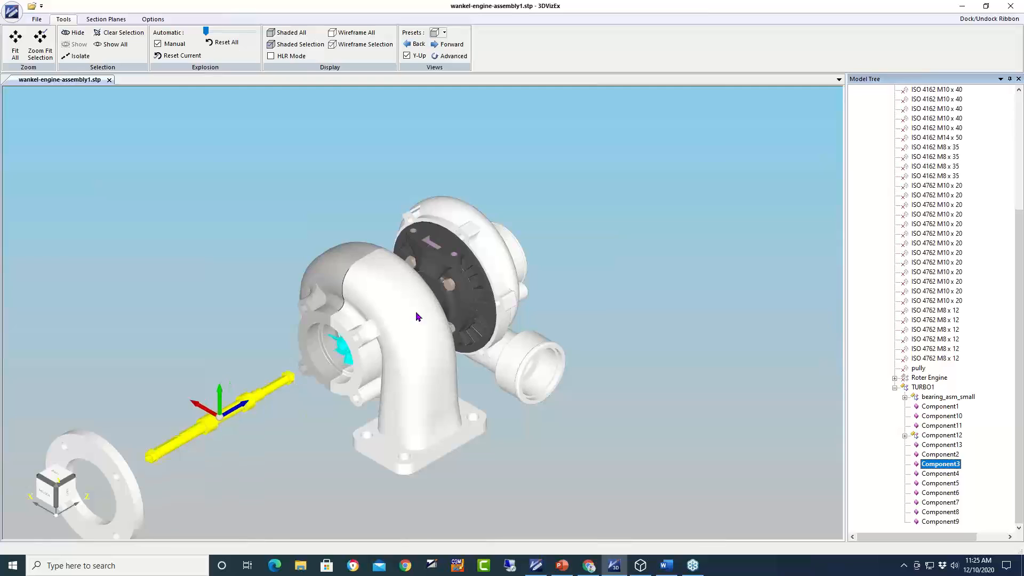
left_click(515, 251)
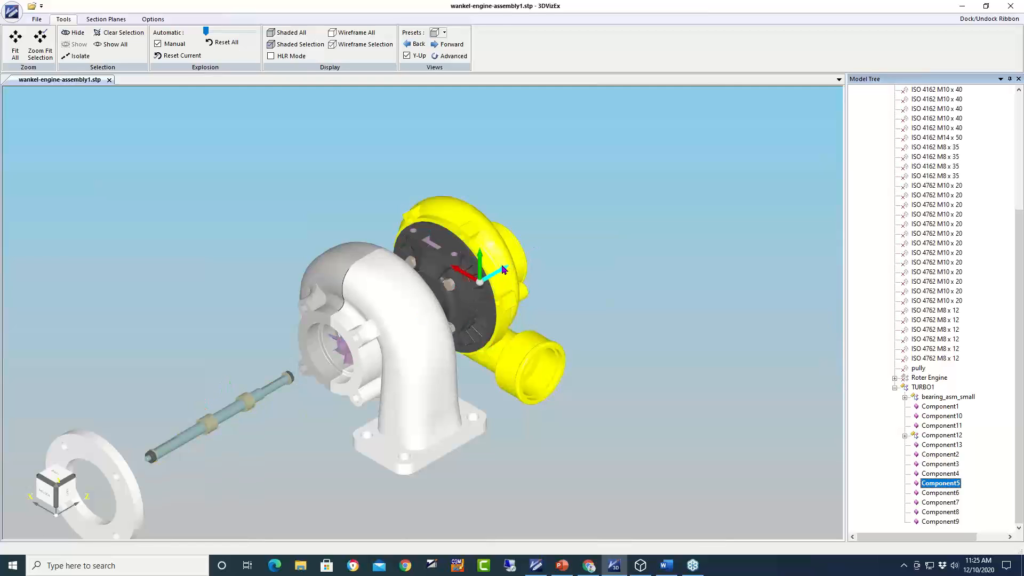
left_click_drag(495, 272, 722, 184)
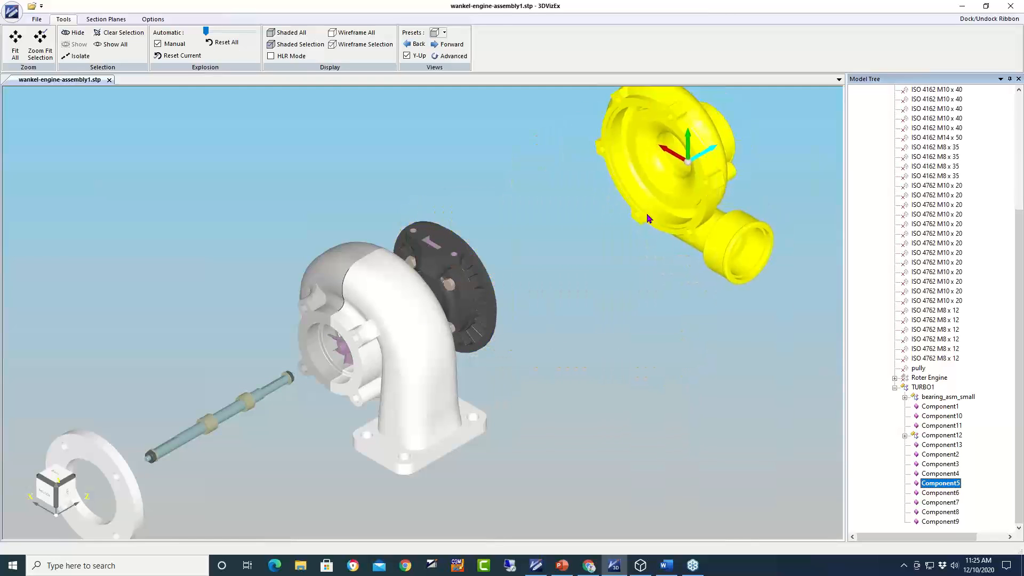
left_click(471, 288)
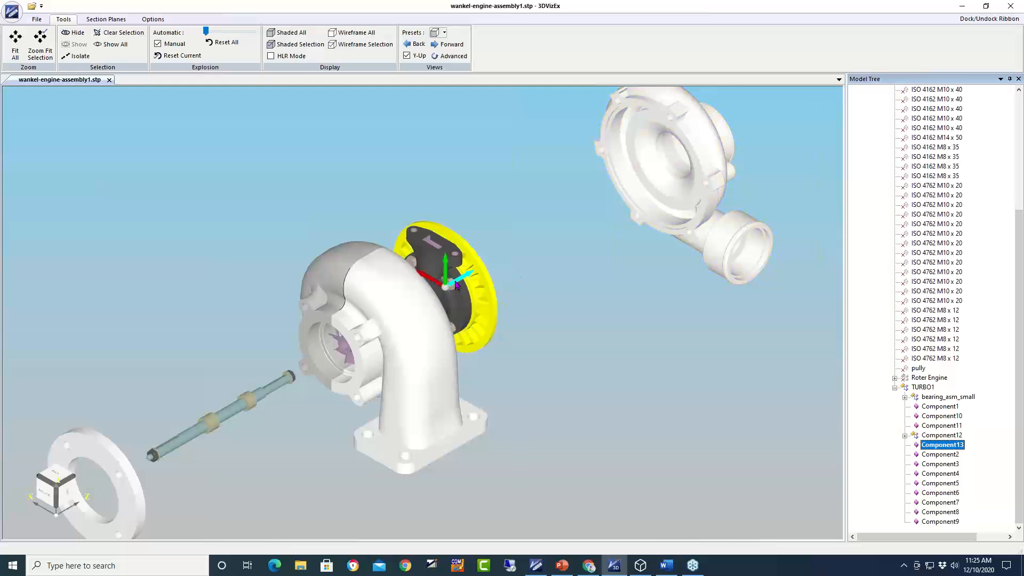
left_click_drag(457, 285, 576, 234)
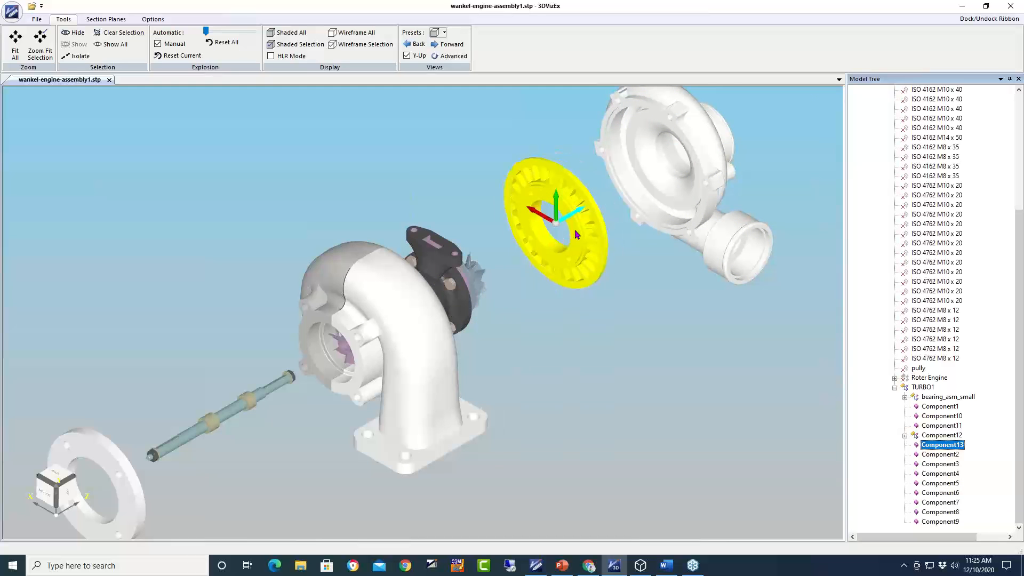
left_click(477, 275)
left_click_drag(479, 274, 515, 257)
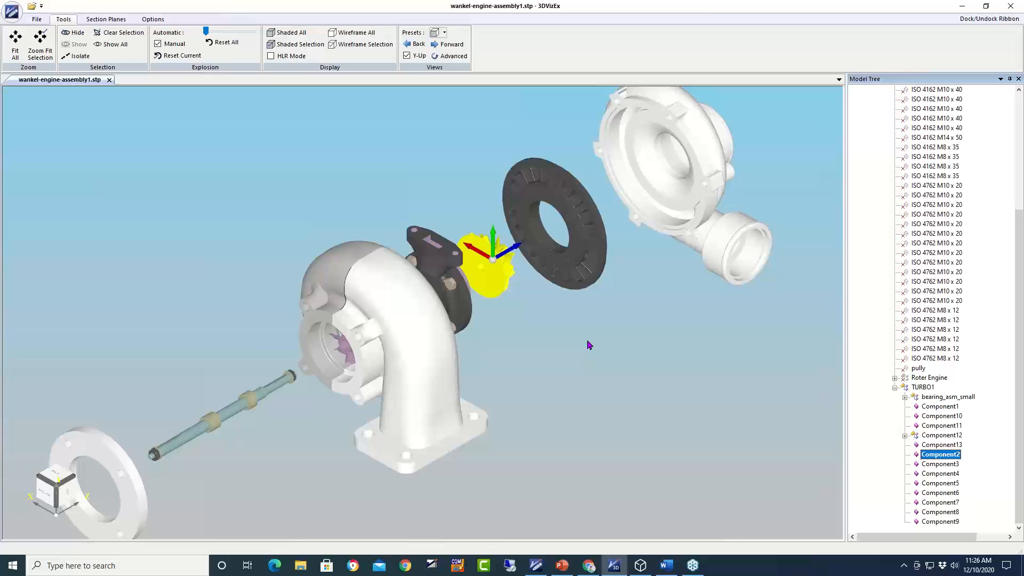
- Export the model as CGM file wankel-engine-assembly1.cgm
left_click(37, 19)
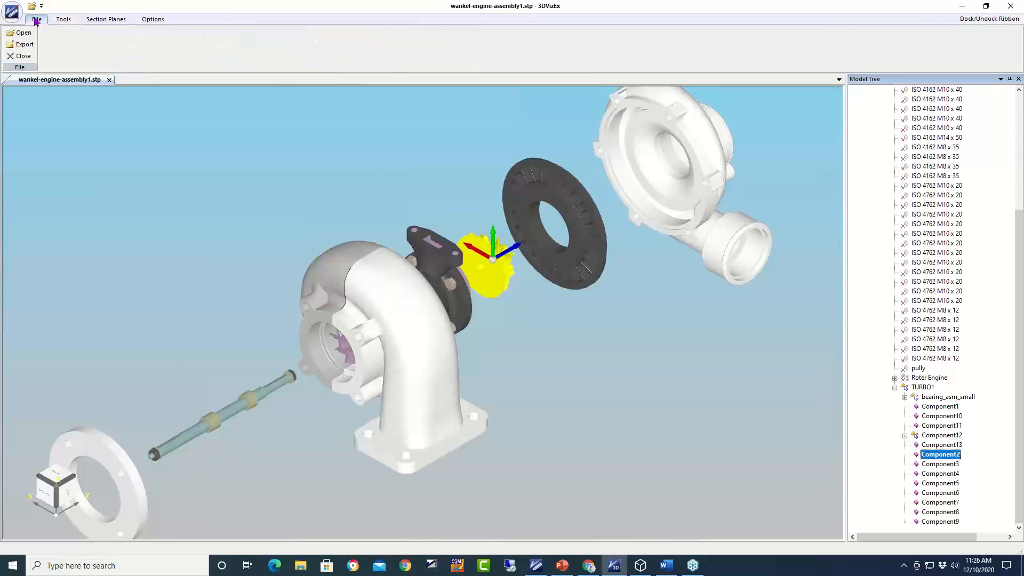
left_click(25, 47)
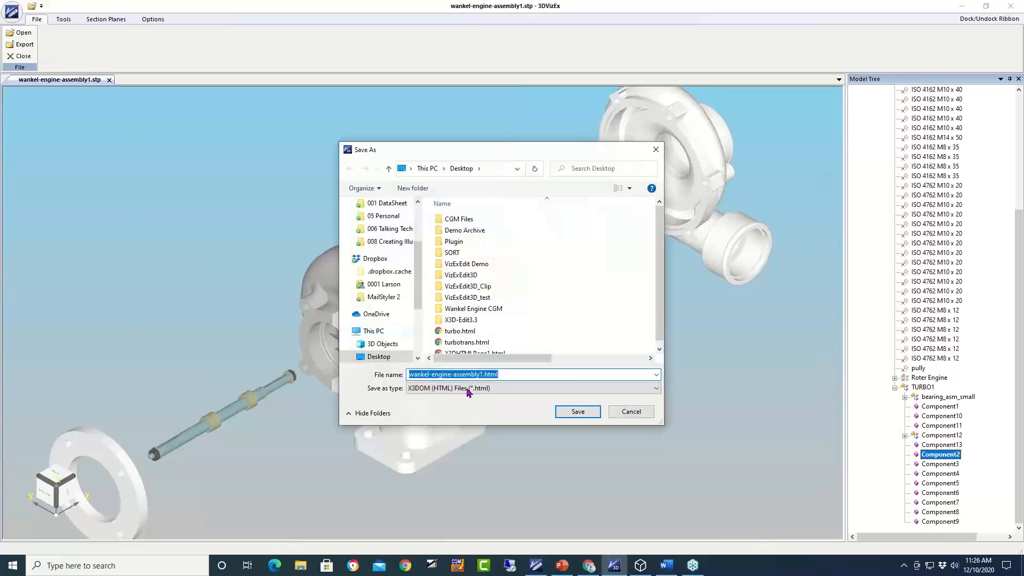
left_click(645, 389)
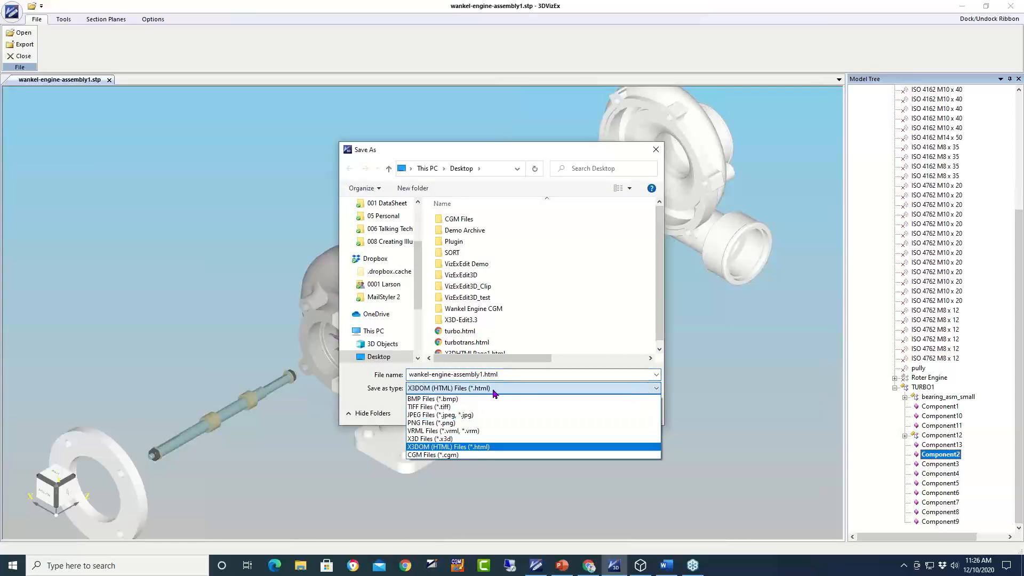
left_click(458, 455)
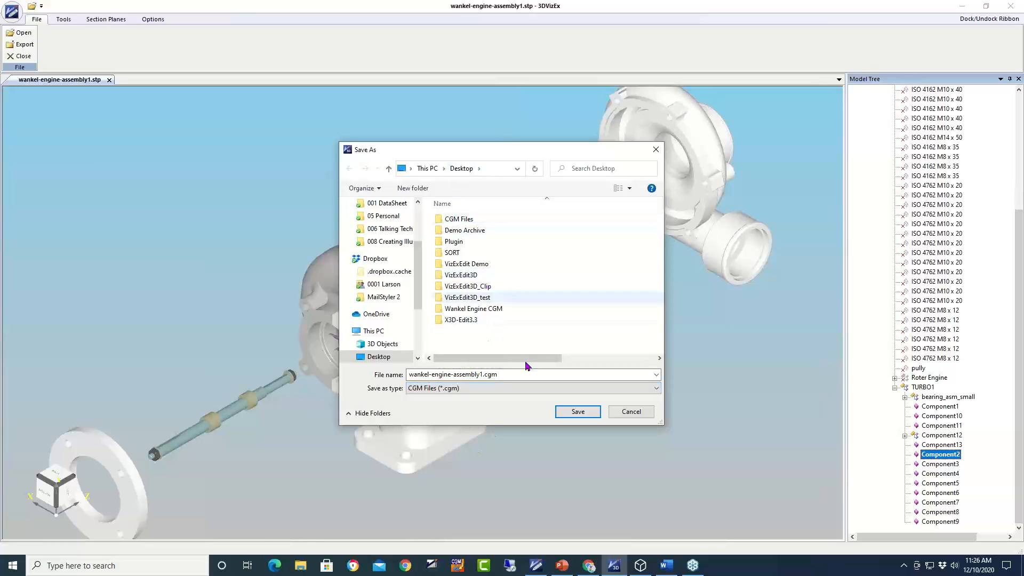
left_click(576, 413)
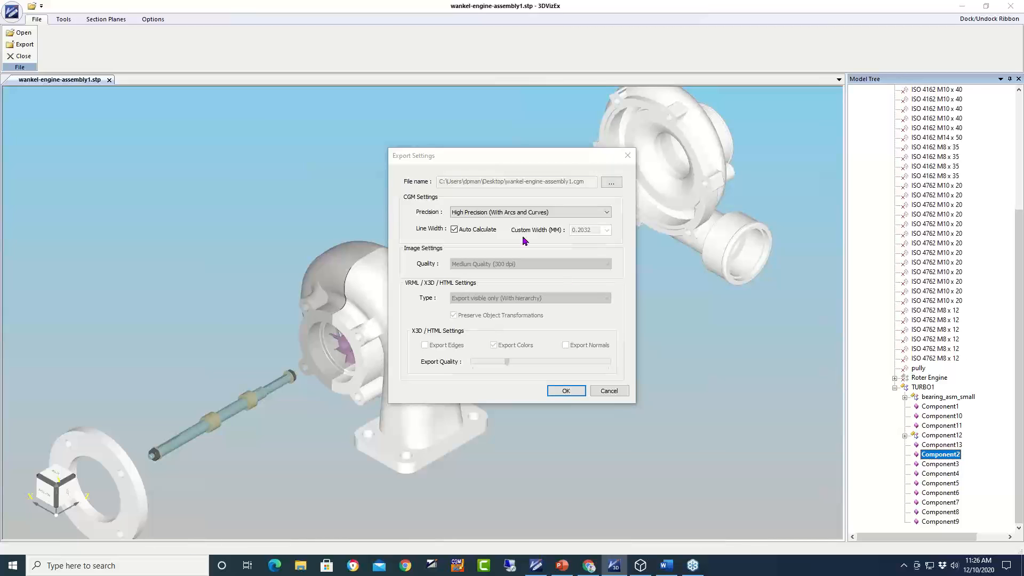
- Keep High Precision with arcs and curves, confirm the export, and dismiss the success message
left_click(605, 214)
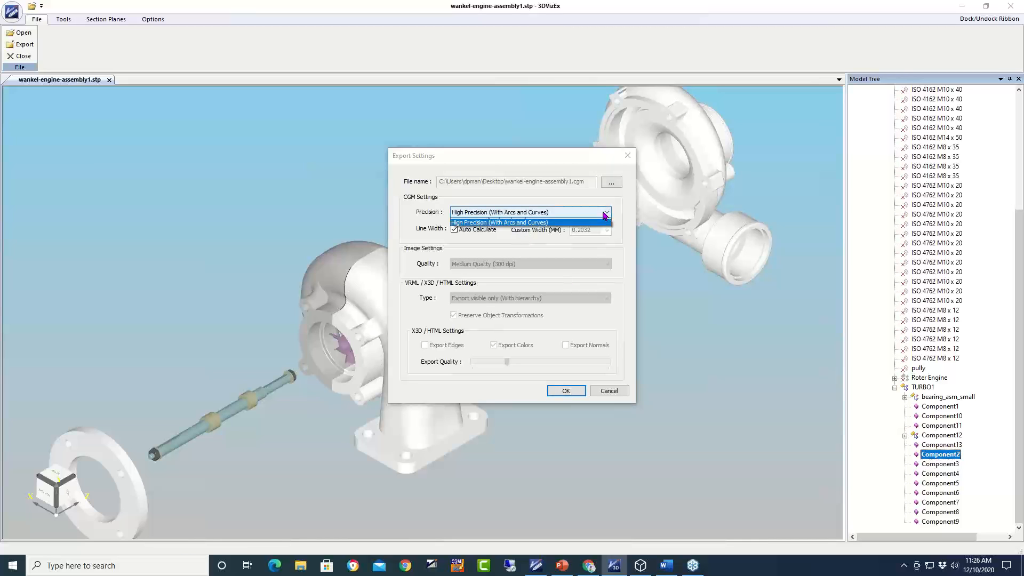
left_click(604, 213)
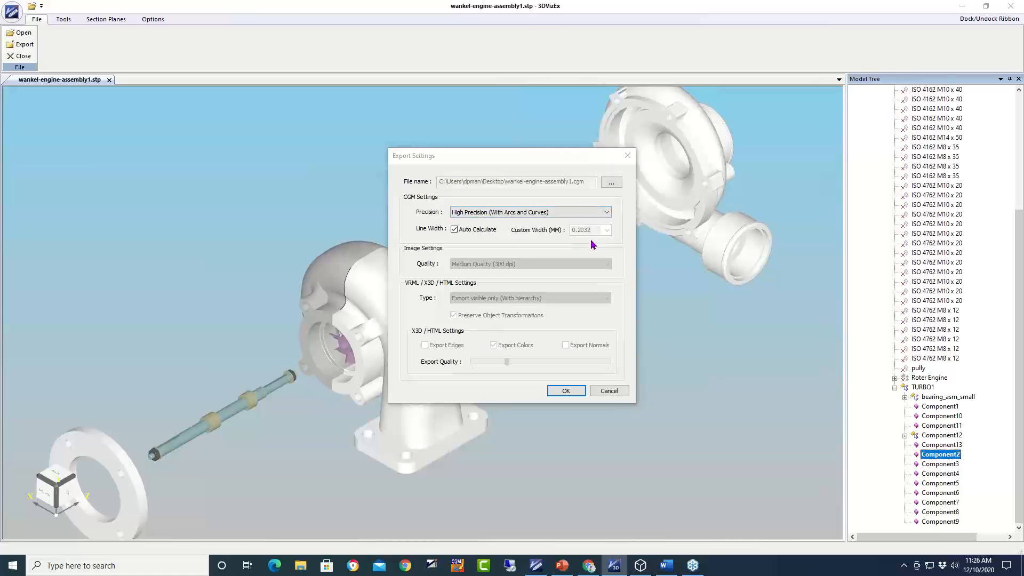
left_click(506, 214)
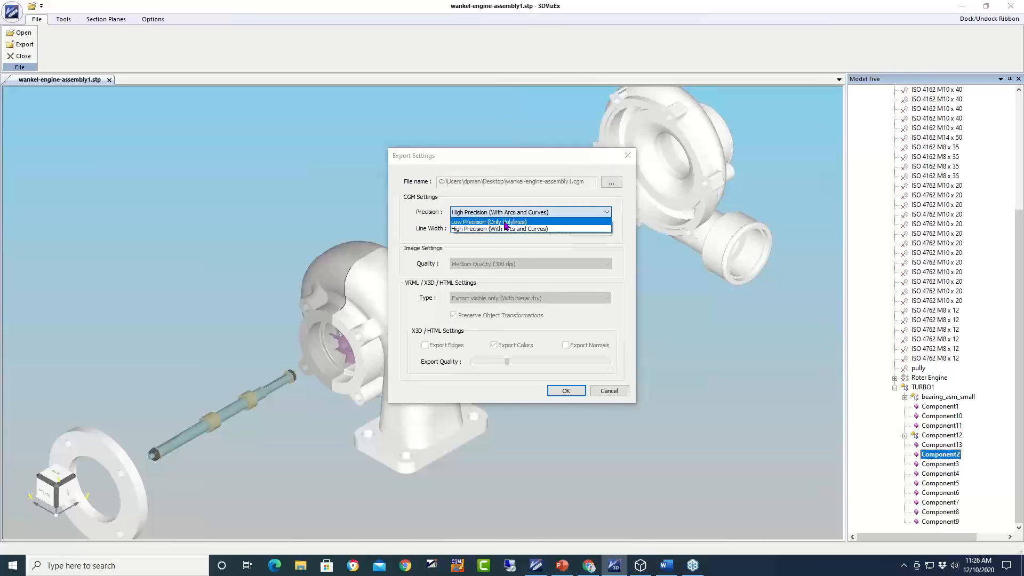
left_click(509, 229)
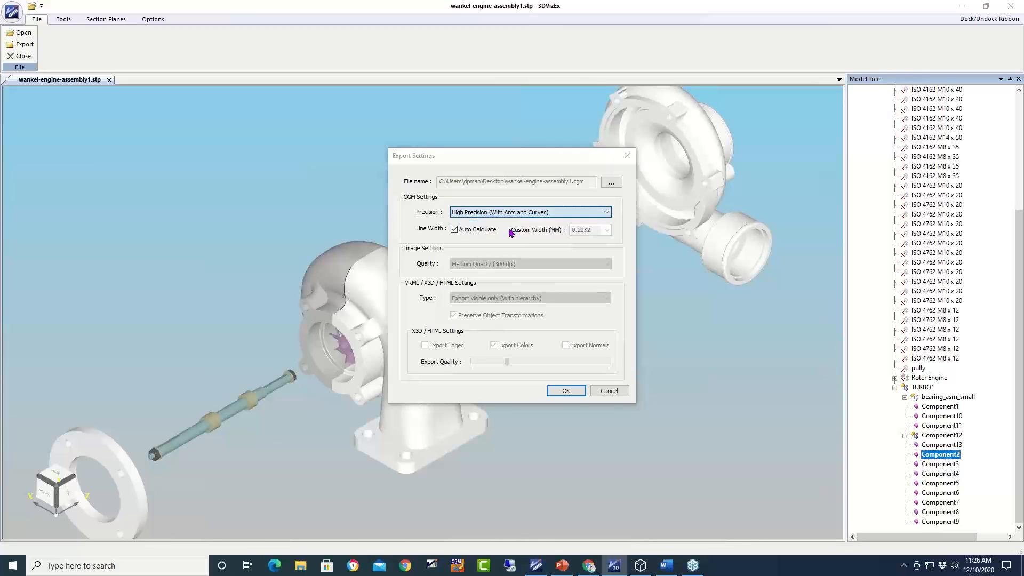
left_click(566, 392)
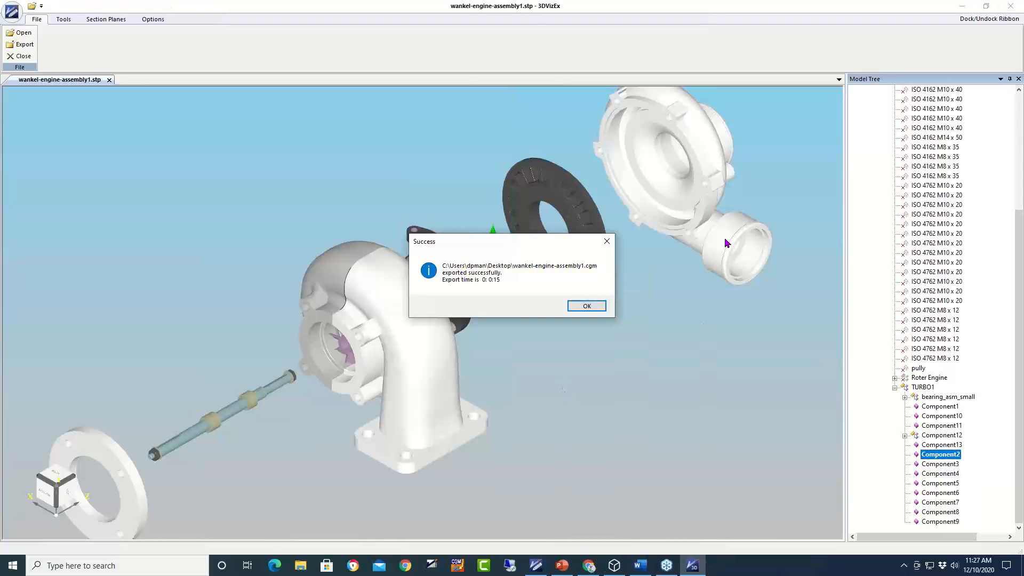
left_click(578, 306)
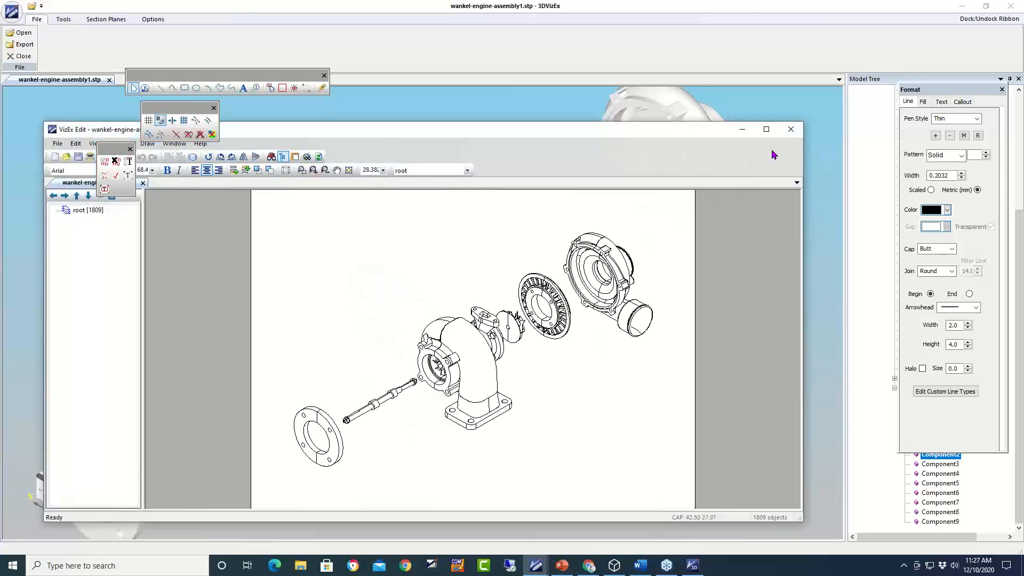
- Maximize the VizEx Edit window and set the text size to 24
left_click(765, 129)
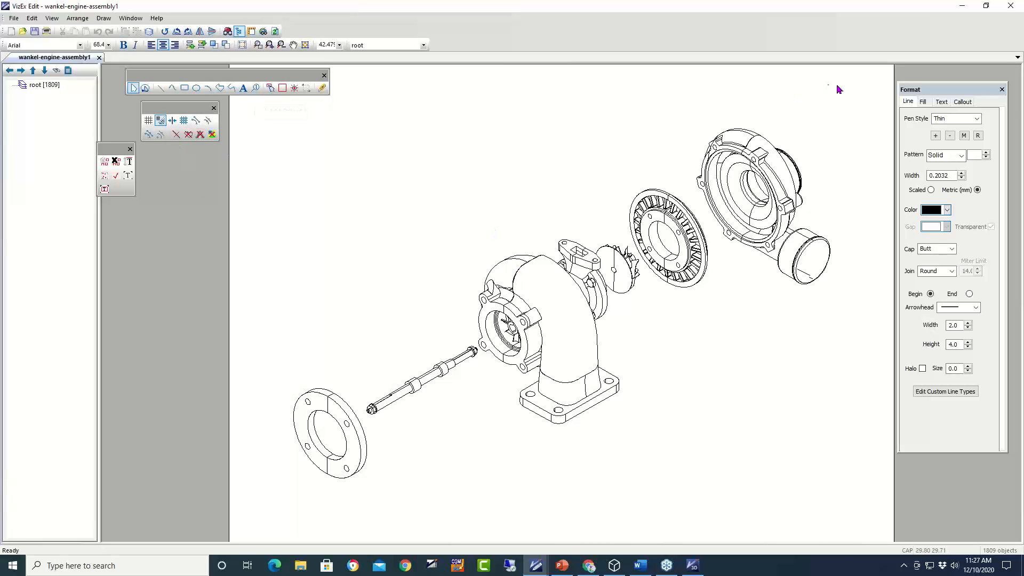
left_click(942, 101)
left_click(957, 228)
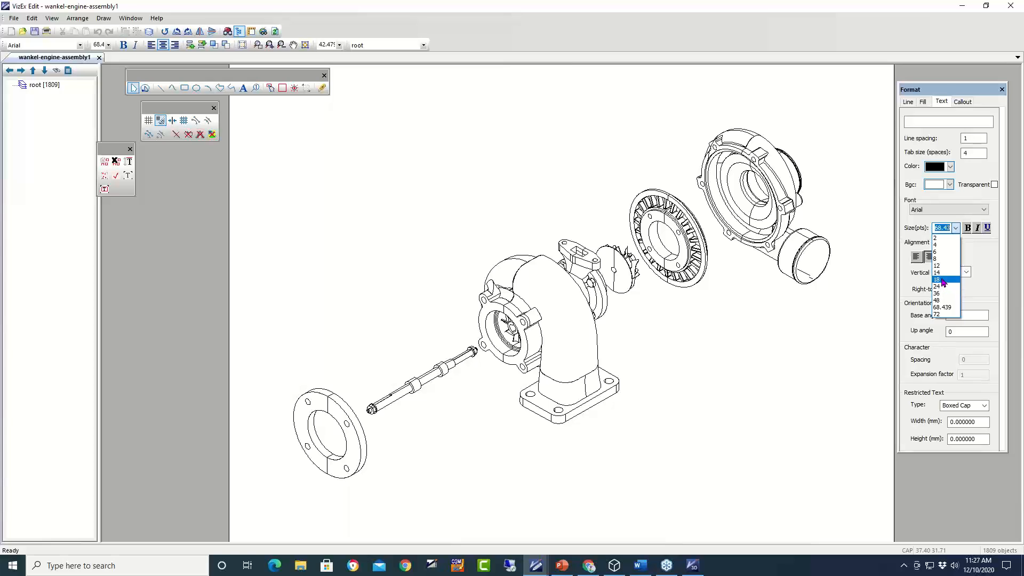
left_click(944, 288)
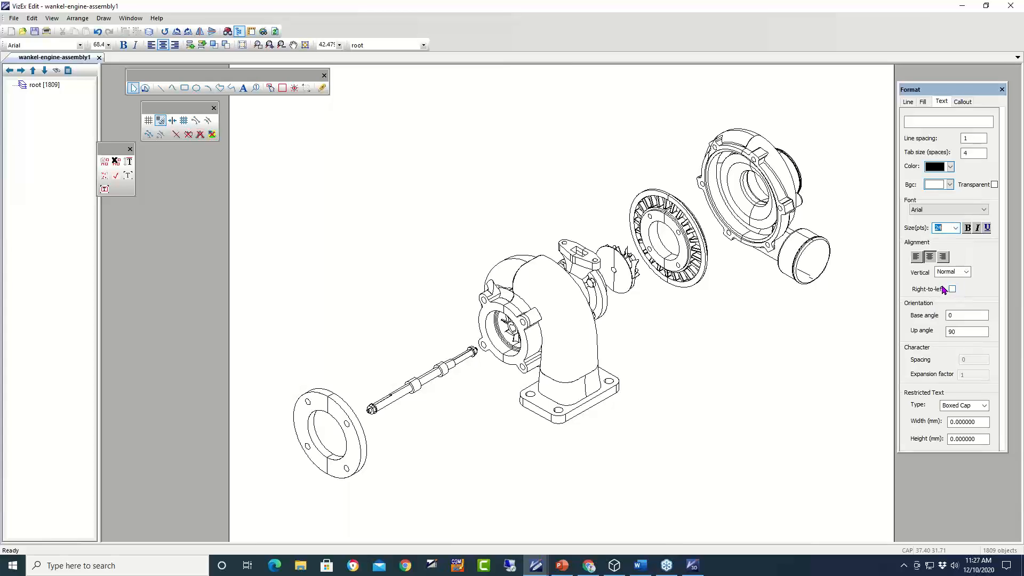
- Give callouts a black circle outline and start callout numbering at 1
left_click(962, 102)
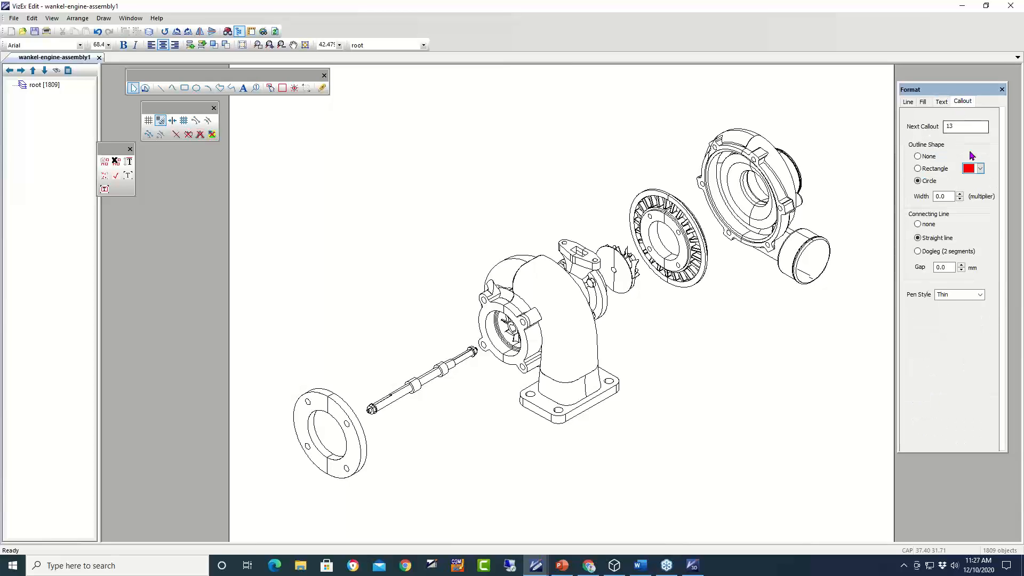
left_click(975, 169)
left_click(969, 181)
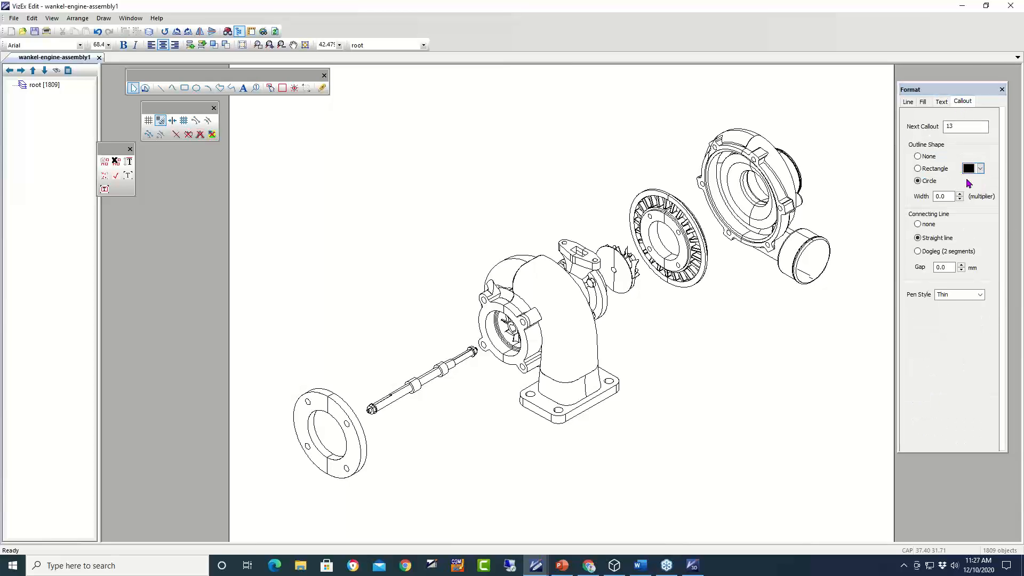
double_click(963, 126)
type("1")
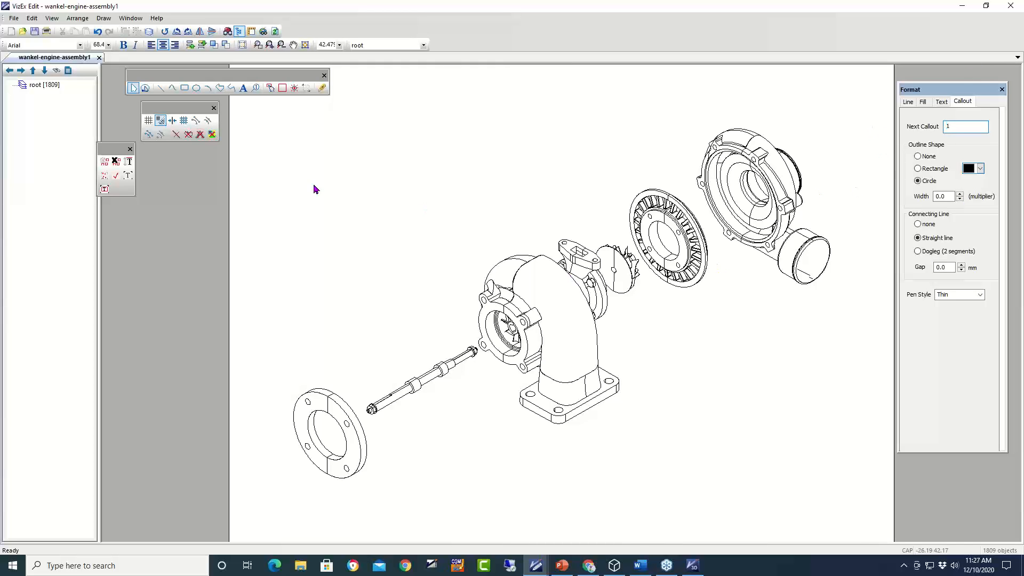
- Place callouts 1–4 on the flange, shaft, turbine housing and turbine wheel, zooming in 2X
left_click(255, 89)
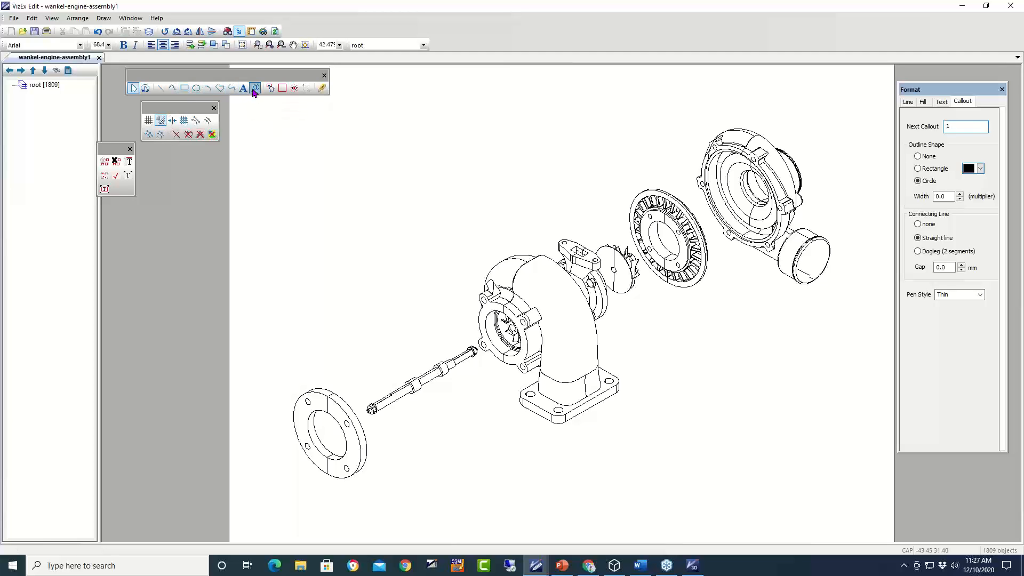
left_click(321, 402)
left_click(278, 301)
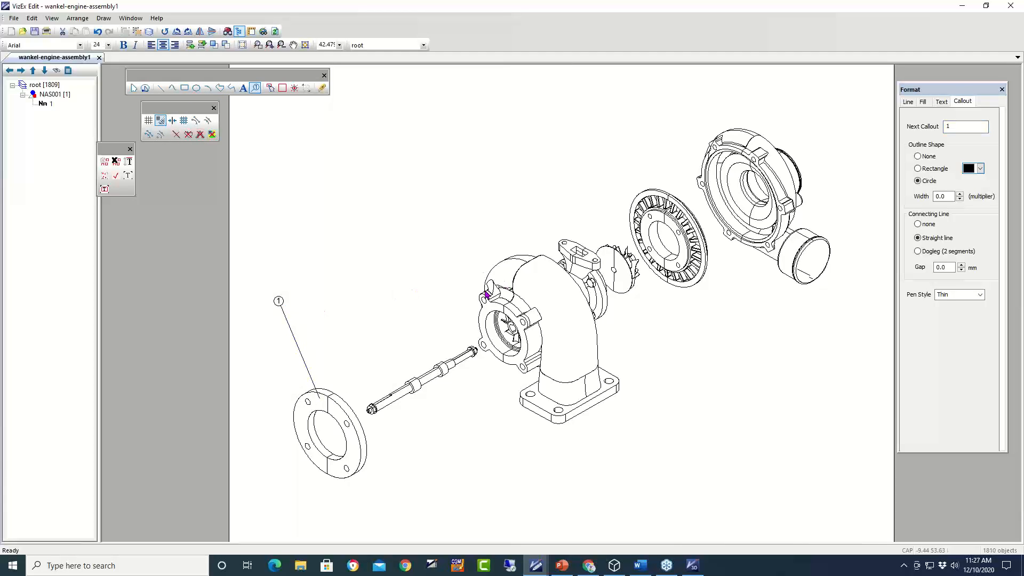
left_click(406, 394)
left_click(342, 281)
left_click(506, 270)
left_click(435, 237)
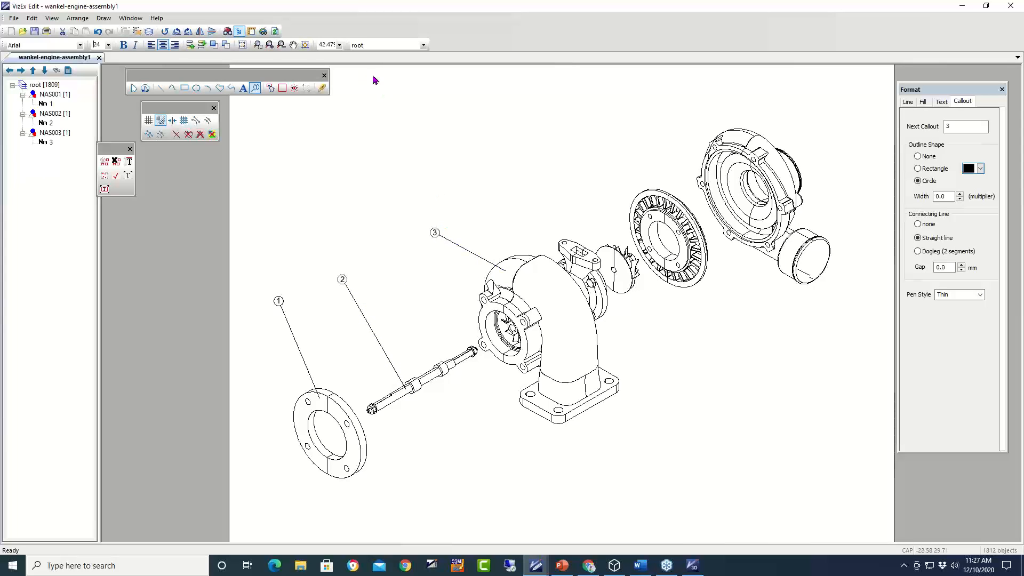
left_click(270, 45)
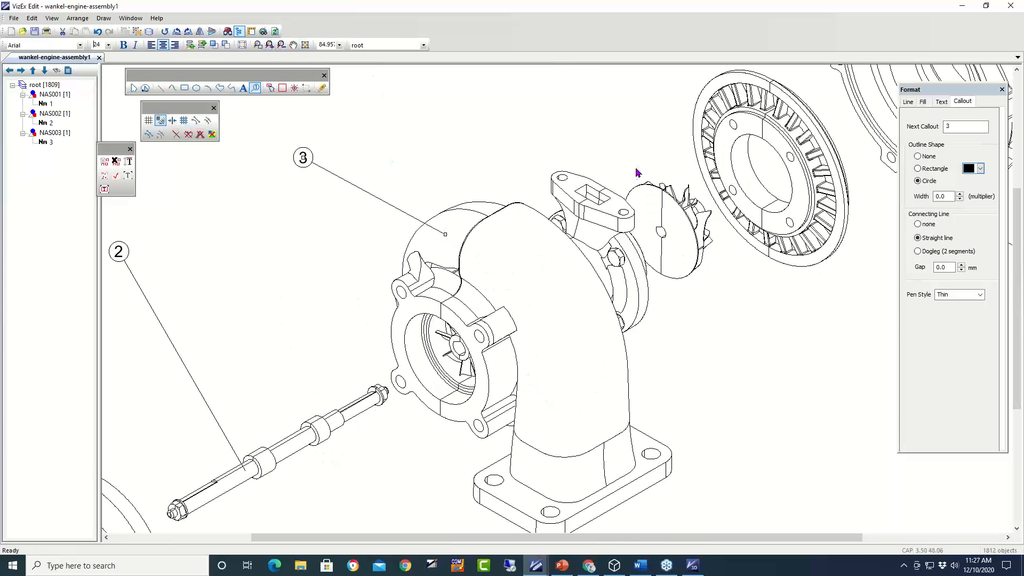
left_click(644, 199)
left_click(497, 99)
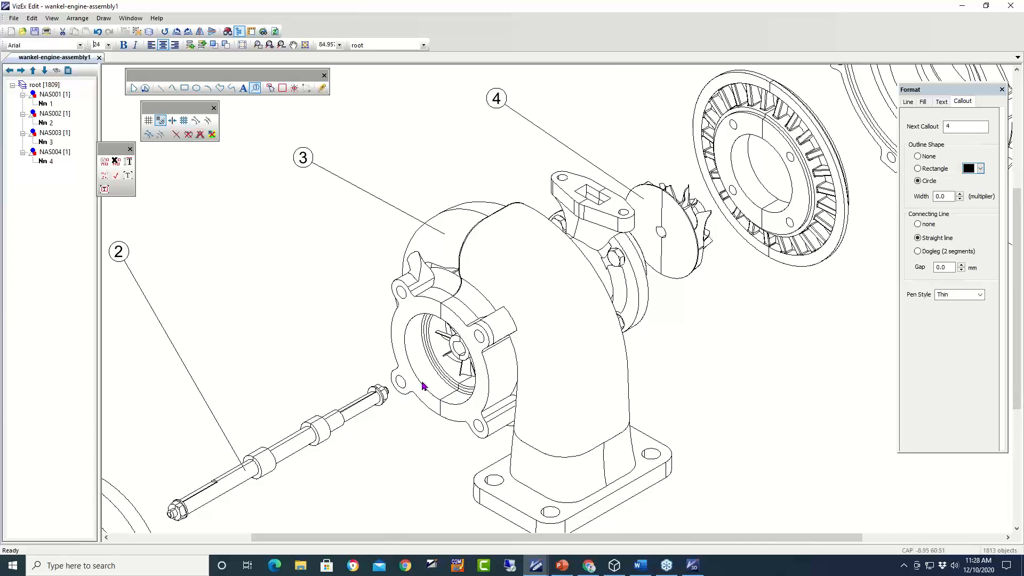
- Delete three stray arc segments on the housing ring, then minimize VizEx Edit
left_click(133, 88)
left_click(392, 349)
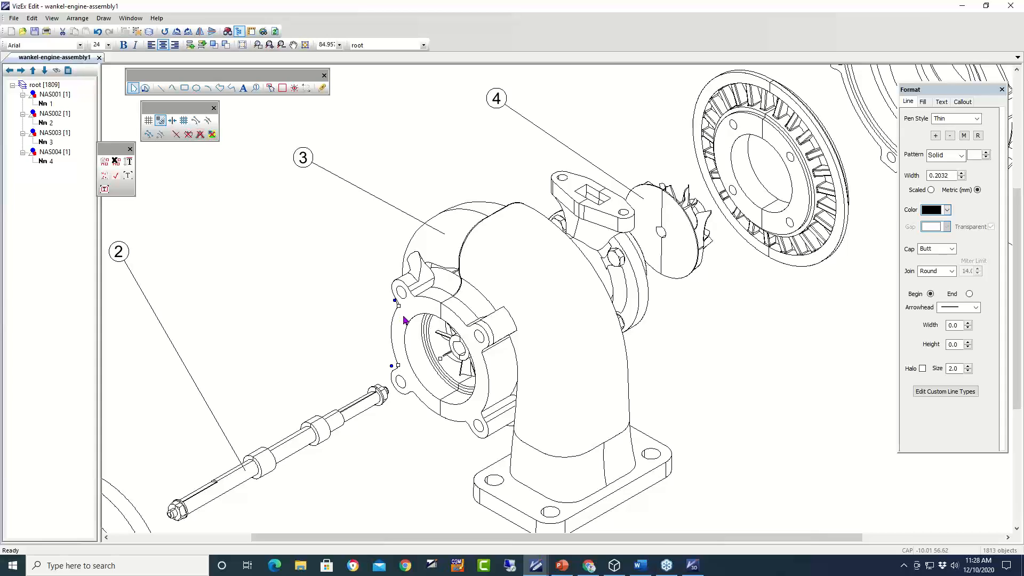
left_click(777, 207)
key("Delete")
left_click(763, 220)
key("Delete")
left_click(764, 130)
key("Delete")
left_click(962, 5)
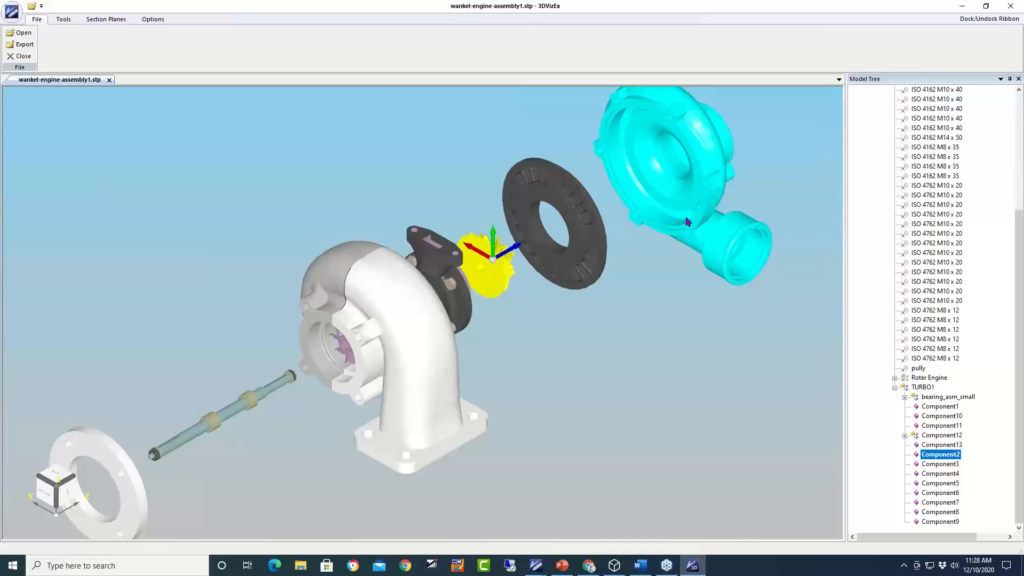
- Drag the base flange down, then use Reset All under Explosion to reassemble the turbo
left_click(430, 425)
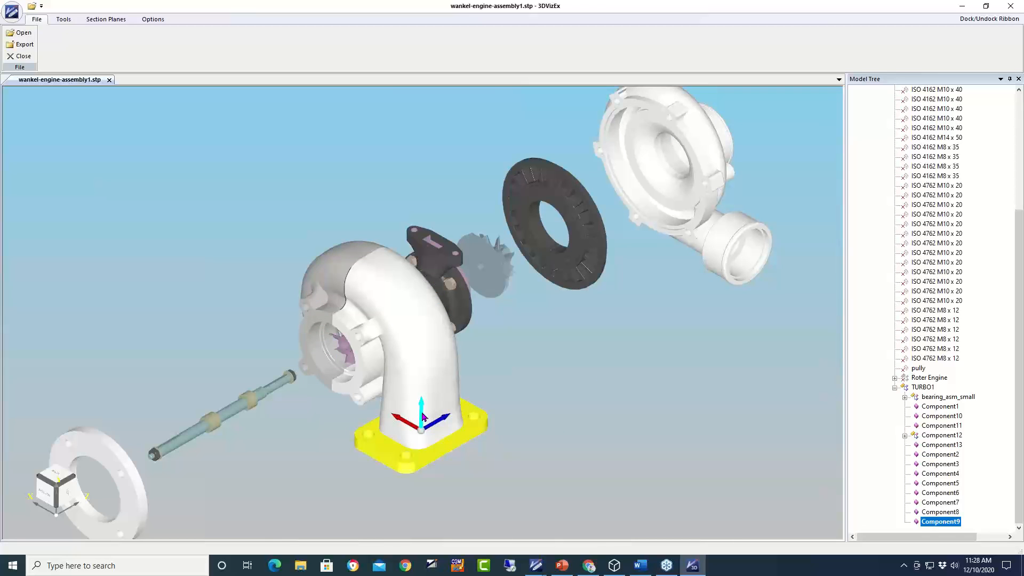
left_click_drag(423, 416, 421, 491)
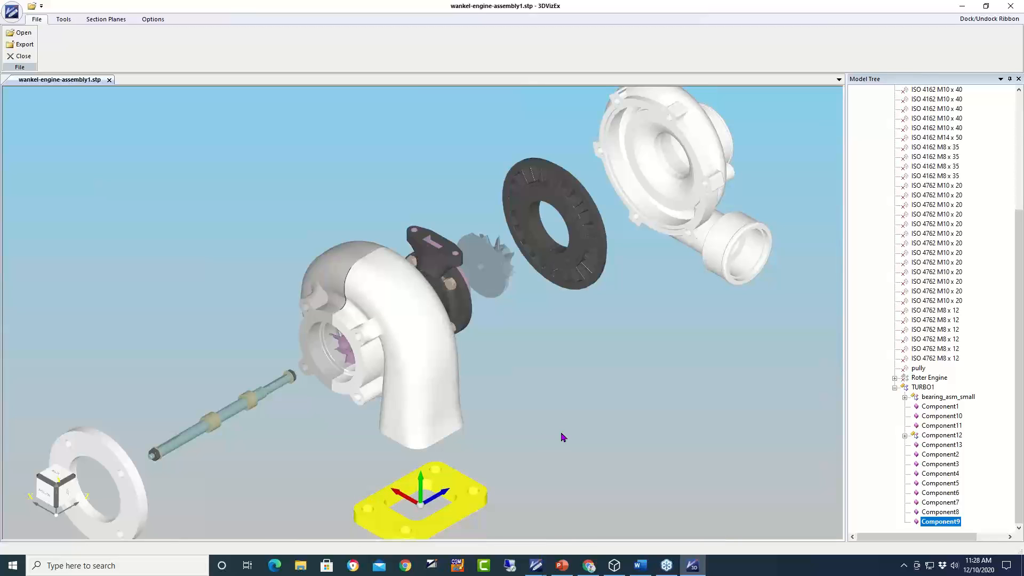
left_click(65, 20)
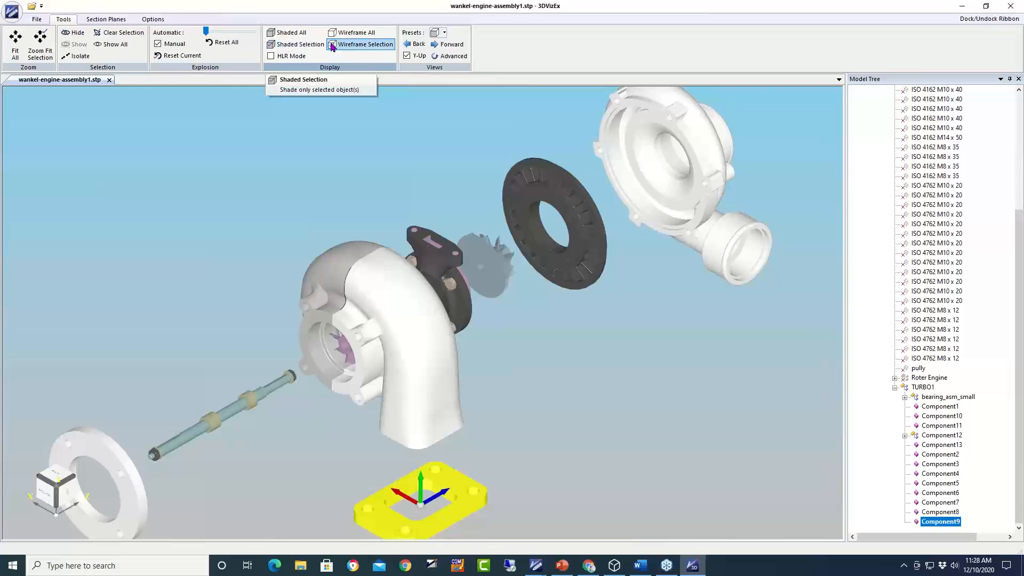
left_click(230, 42)
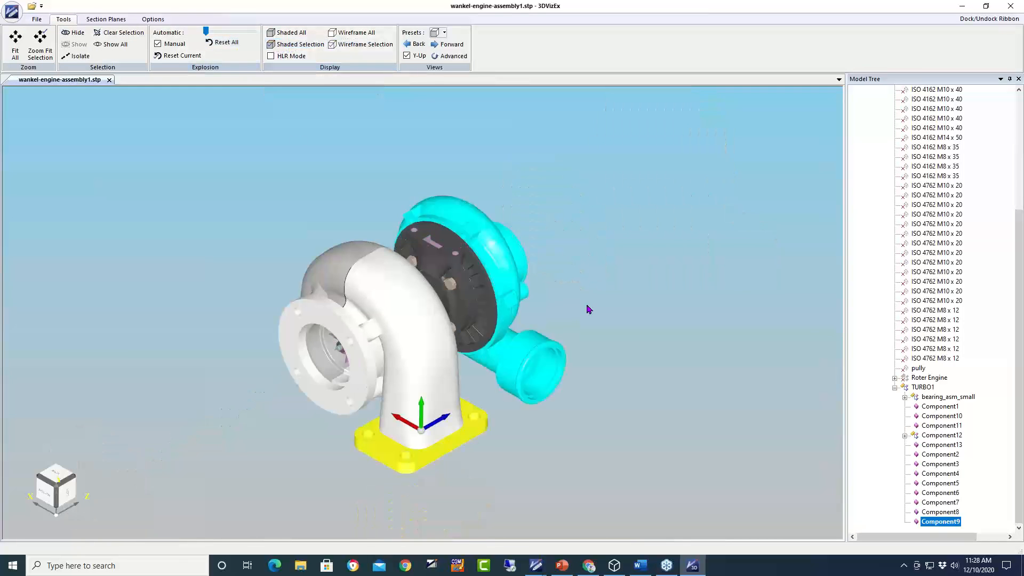
- Turn off the manual explosion and select the turbine housing
left_click(158, 44)
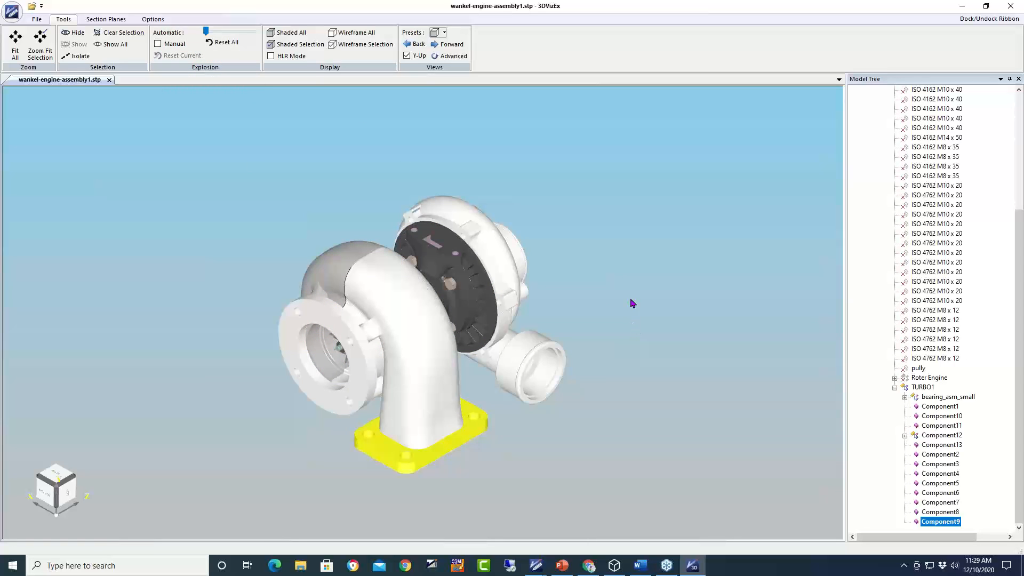
scroll(414, 319, "up", 2)
left_click(414, 319)
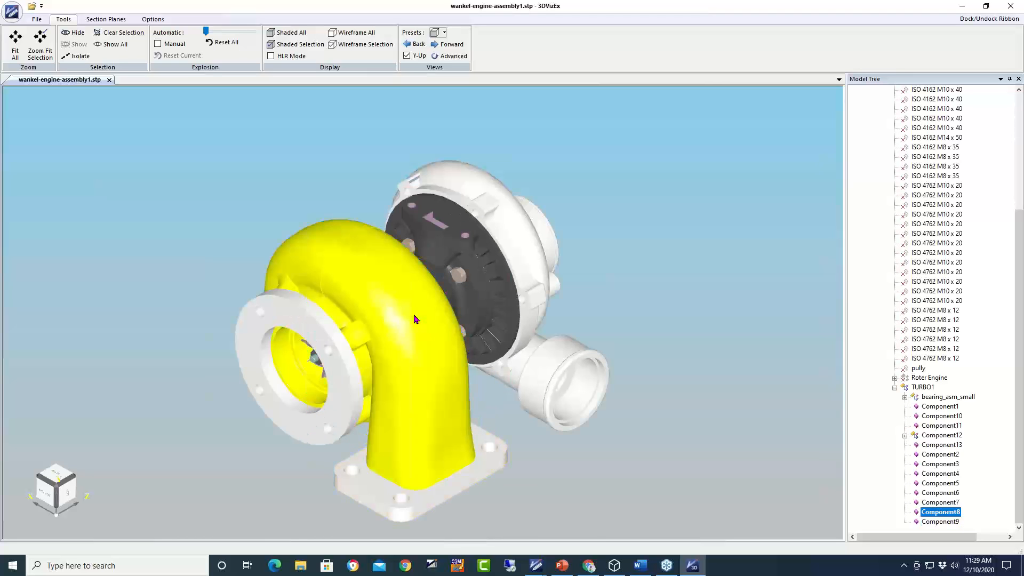
- Recolour the turbine housing (Component8) light sky blue via Modify > Color
right_click(415, 317)
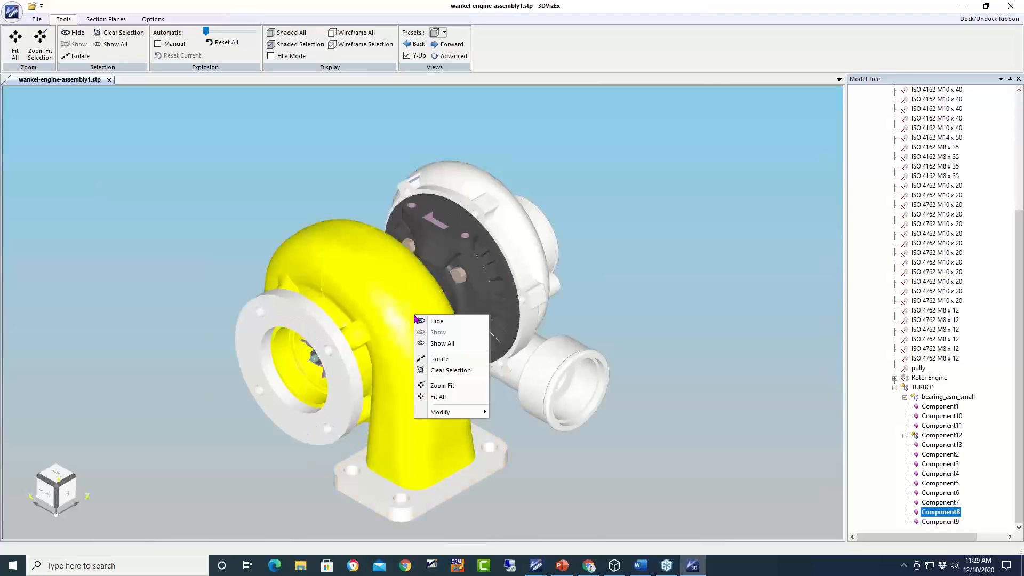
mouse_move(466, 415)
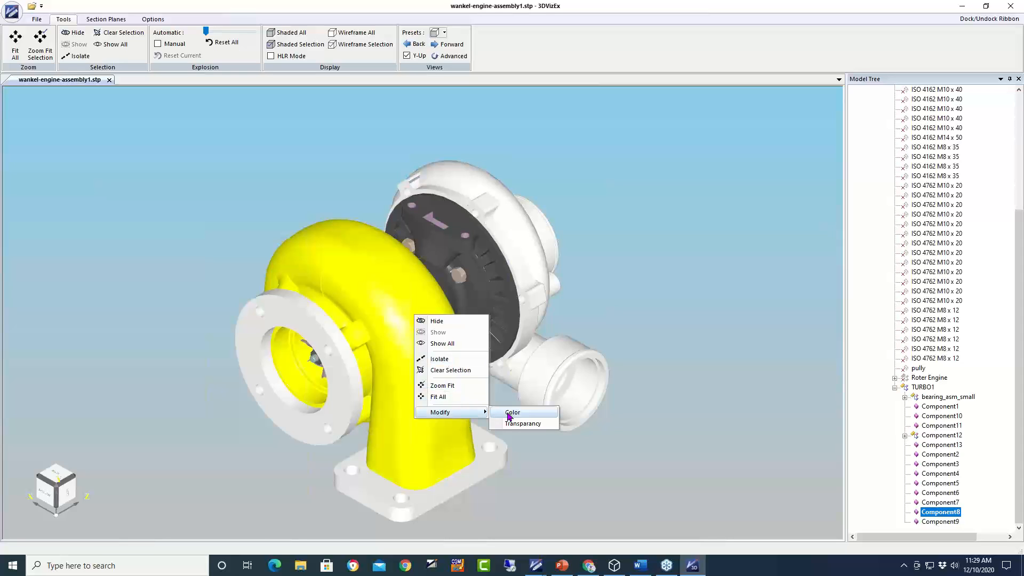
left_click(511, 414)
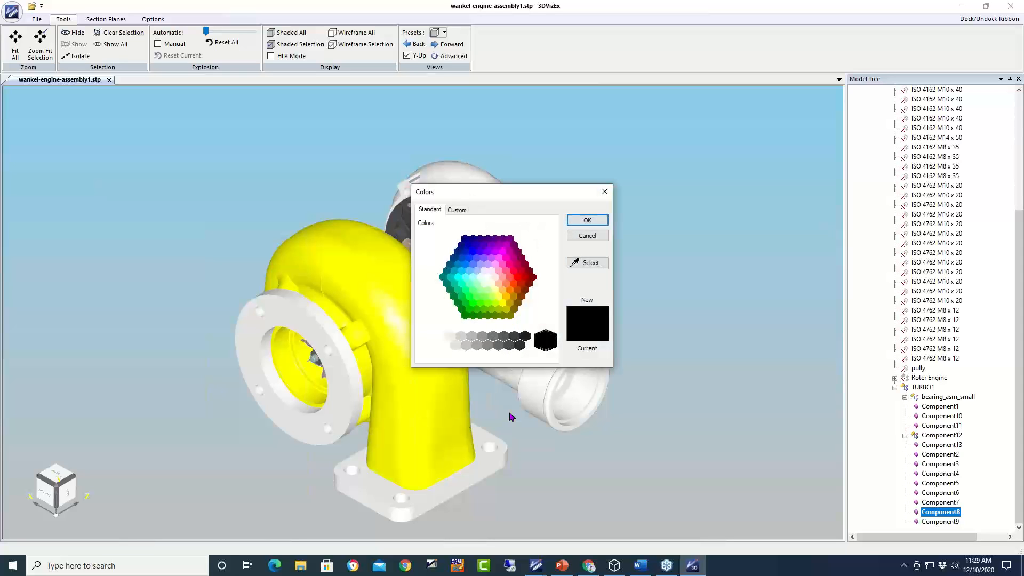
left_click(469, 258)
left_click(467, 269)
left_click(587, 220)
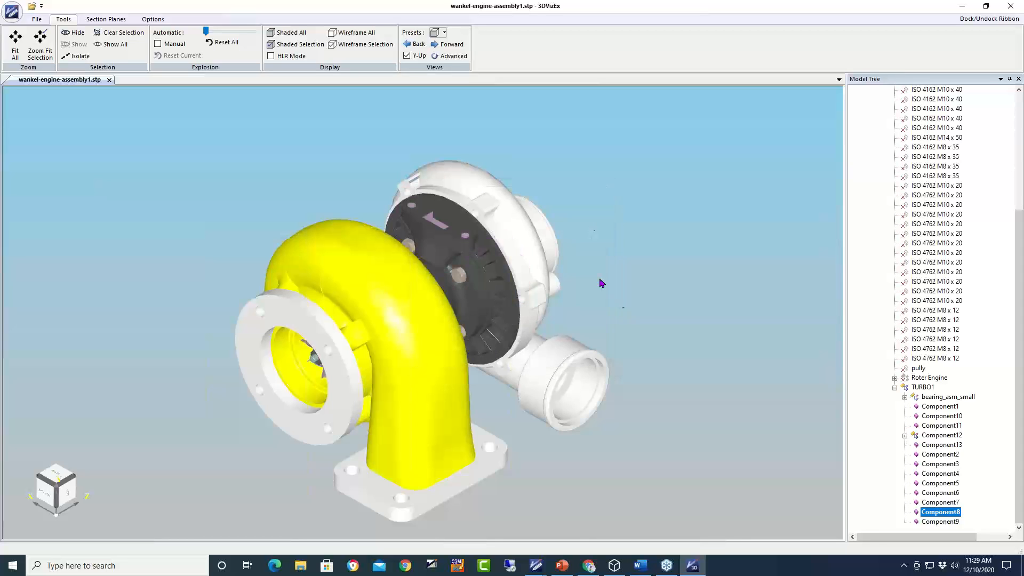
left_click(527, 281)
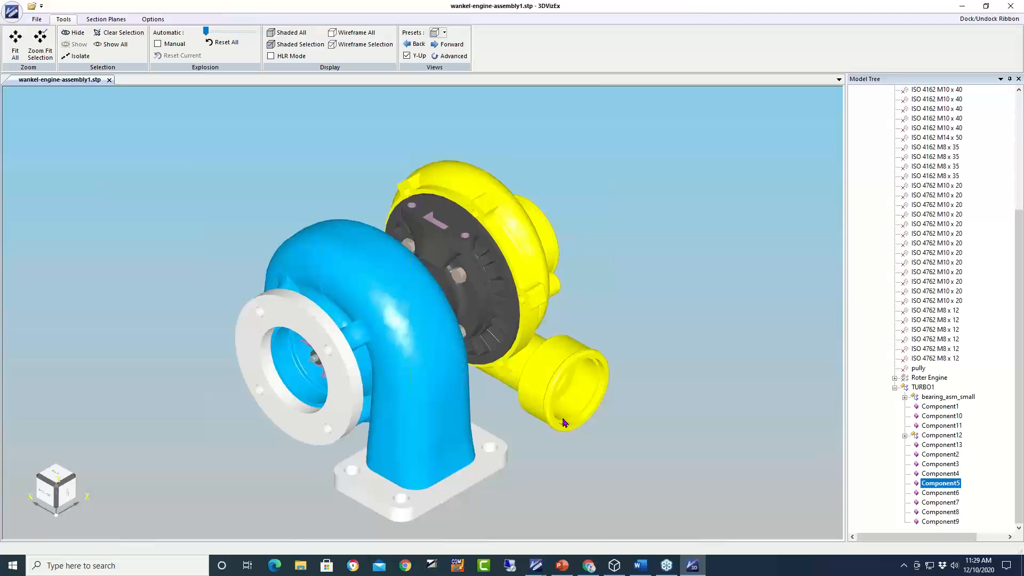
left_click(410, 343)
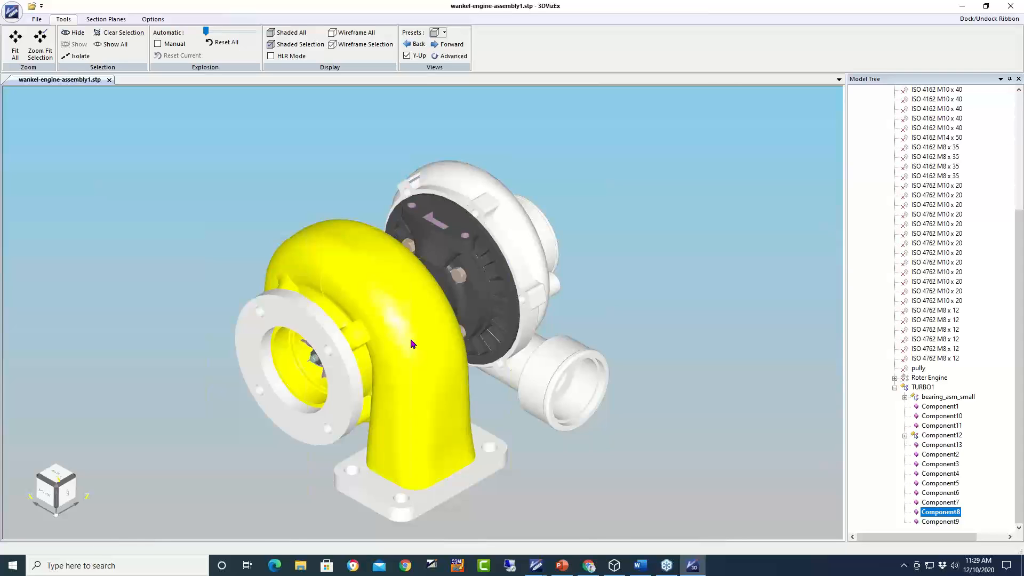
- Raise the turbine housing's transparency so it becomes semi-transparent
right_click(411, 343)
mouse_move(444, 437)
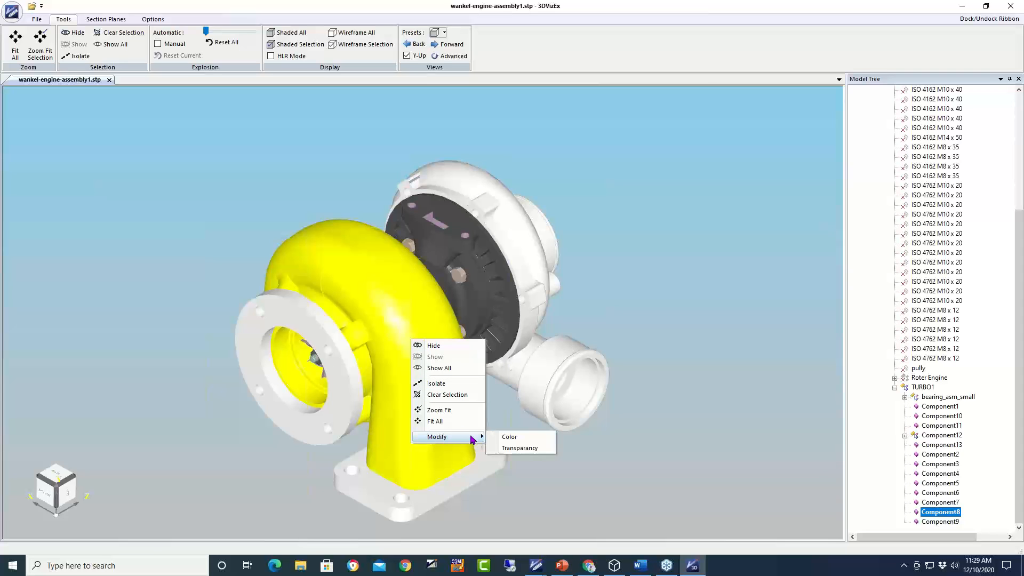
left_click(520, 449)
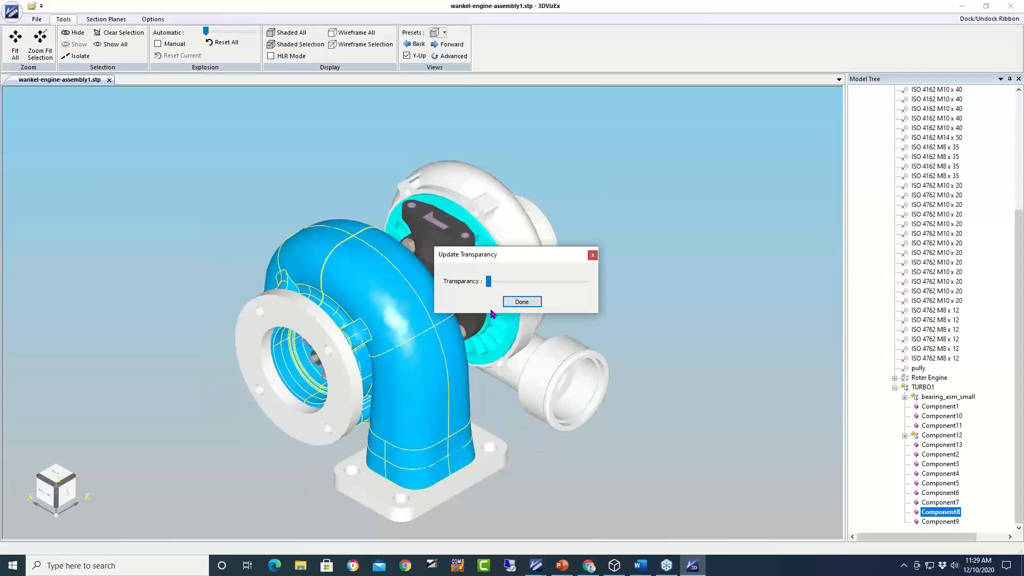
left_click_drag(491, 286, 521, 289)
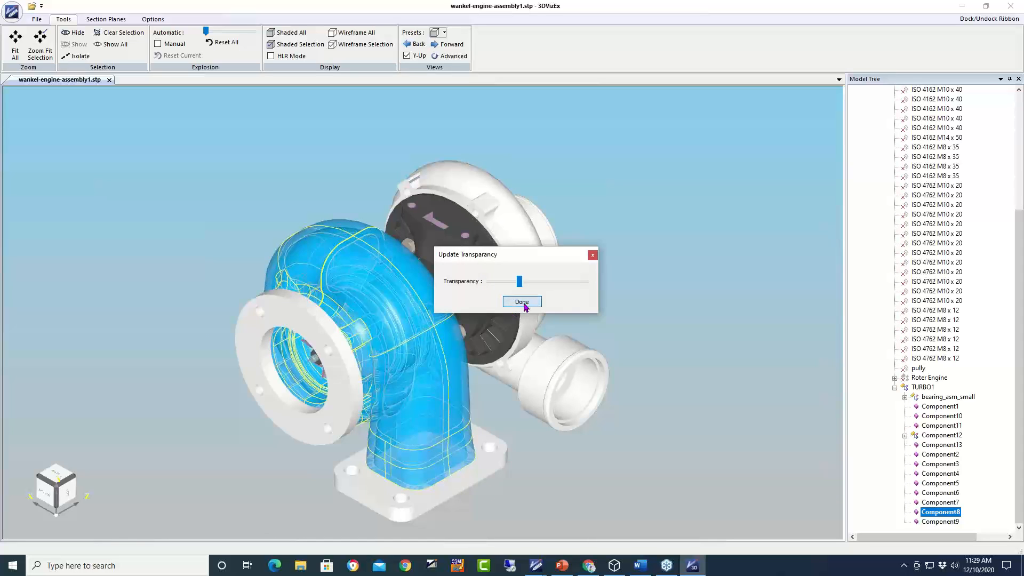
left_click(523, 302)
- Inspect the see-through housing, clear the selection, and start a File > Export
left_click(535, 290)
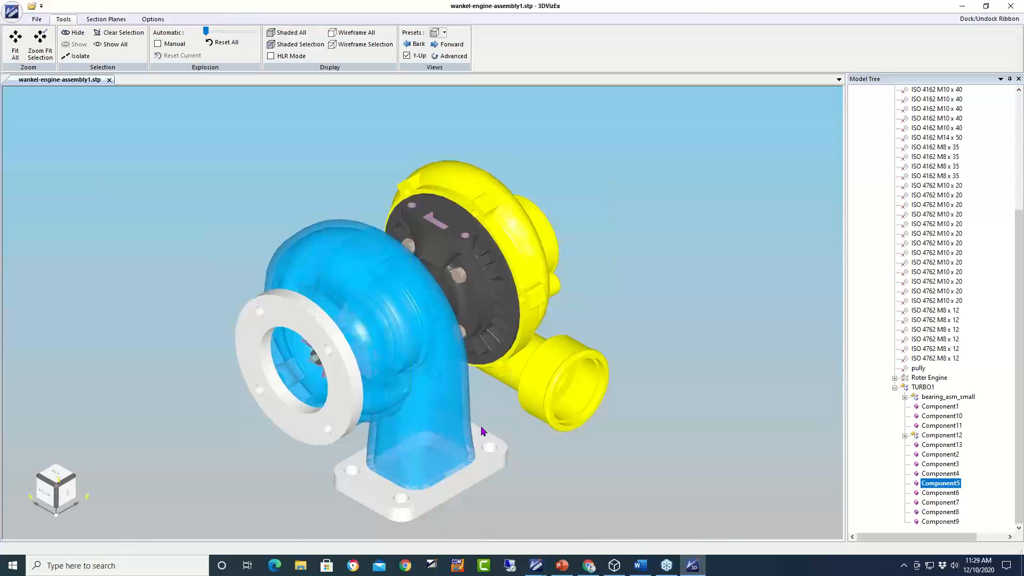
scroll(486, 415, "up", 2)
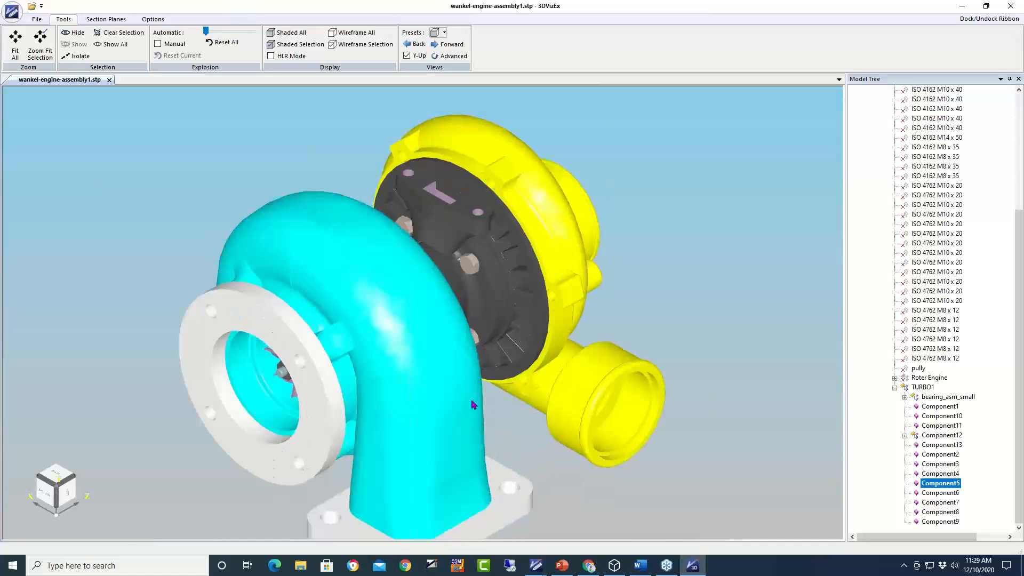
middle_click_drag(579, 480, 606, 468)
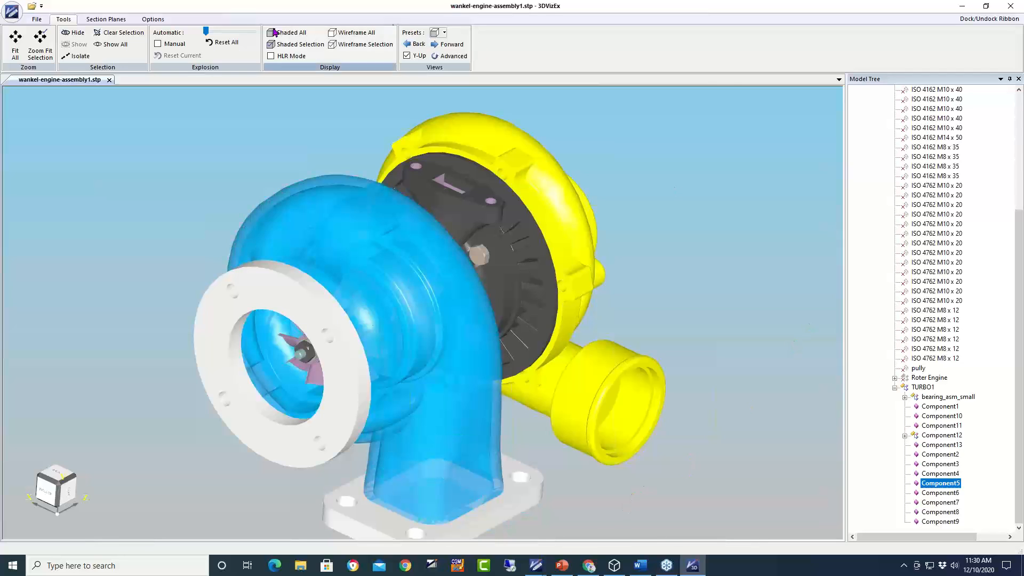
left_click(139, 34)
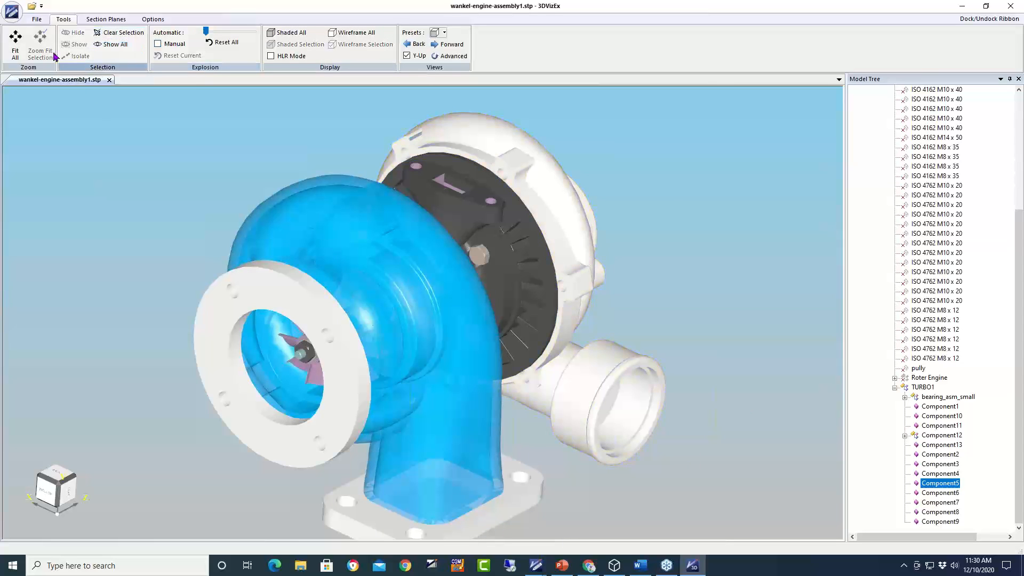
left_click(36, 19)
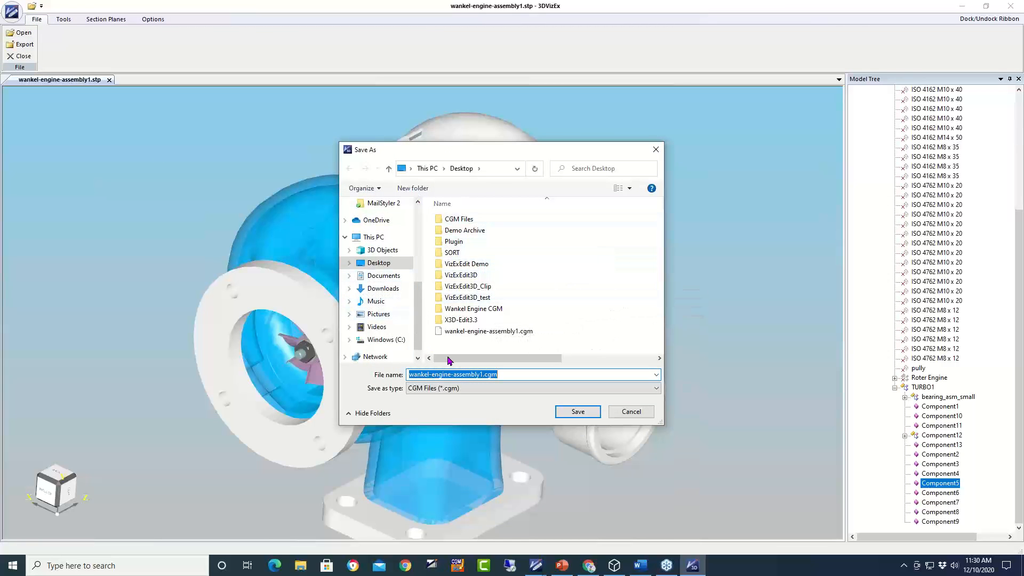
- Save wankel-engine-assembly1 as JPEG at Medium Quality (300 dpi) and dismiss the Success message
left_click(480, 388)
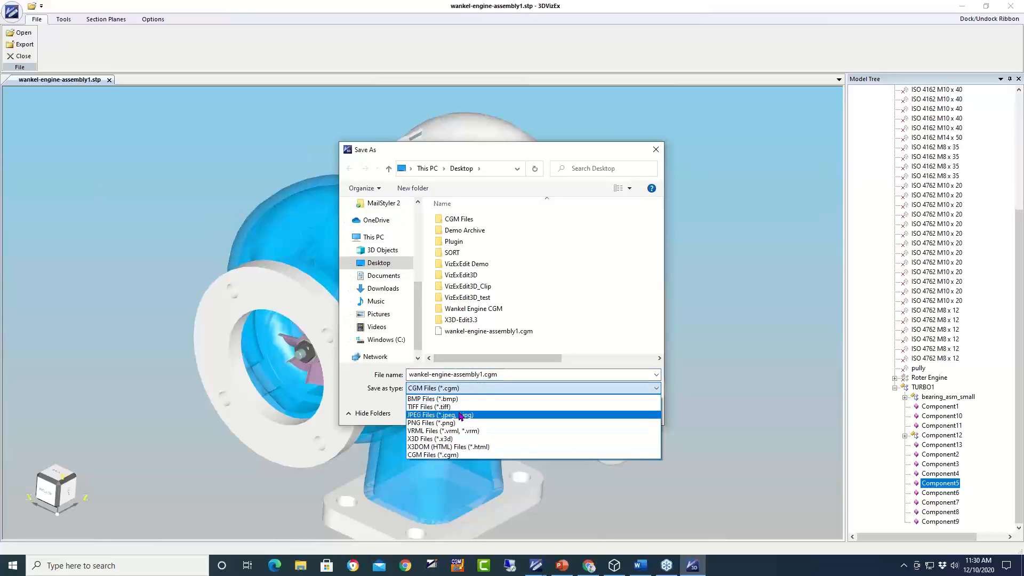
left_click(461, 414)
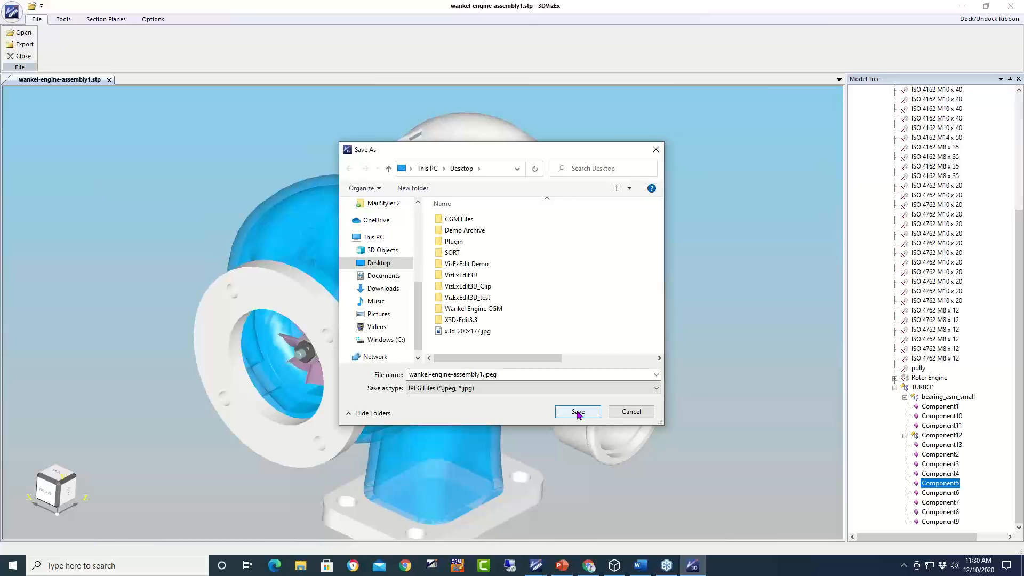
left_click(579, 412)
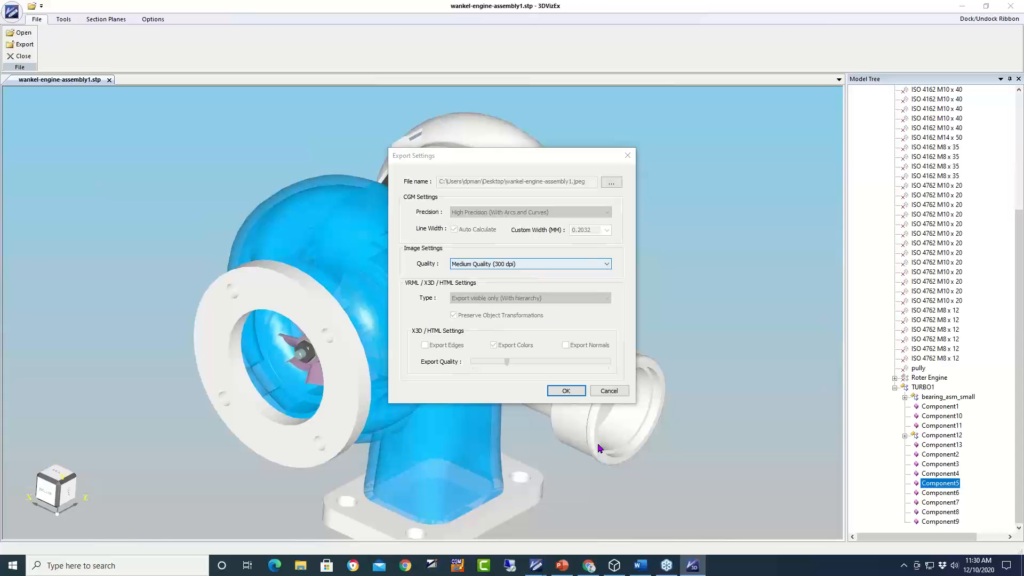
left_click(567, 391)
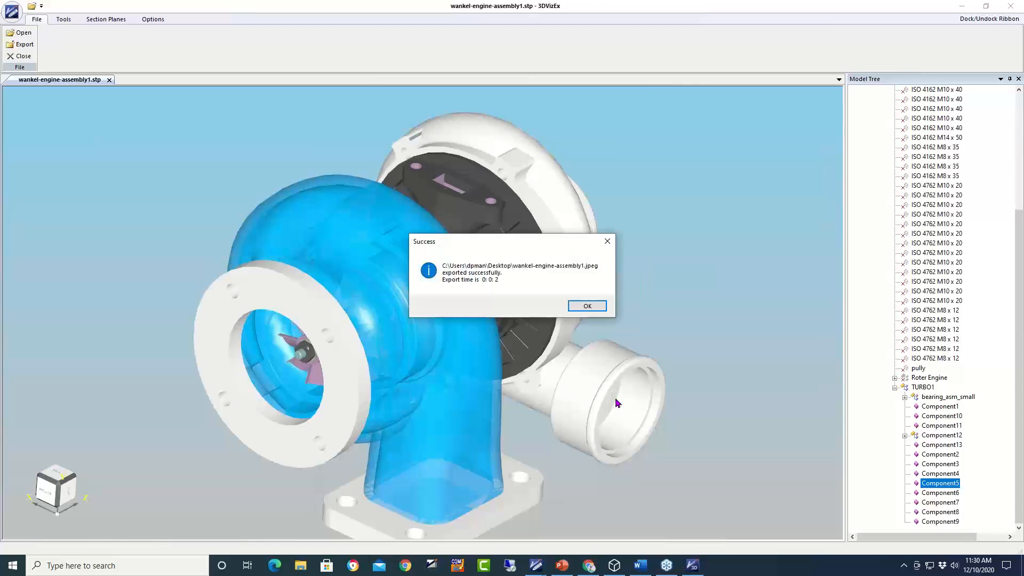
left_click(586, 307)
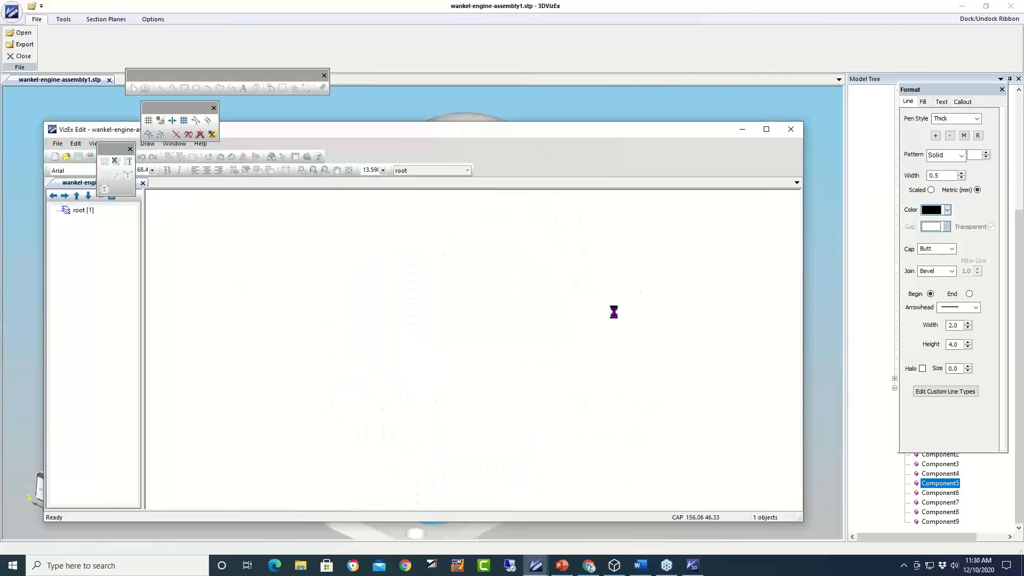
- Maximize VizEx Edit to view the exported turbo image, then minimize it
left_click(765, 130)
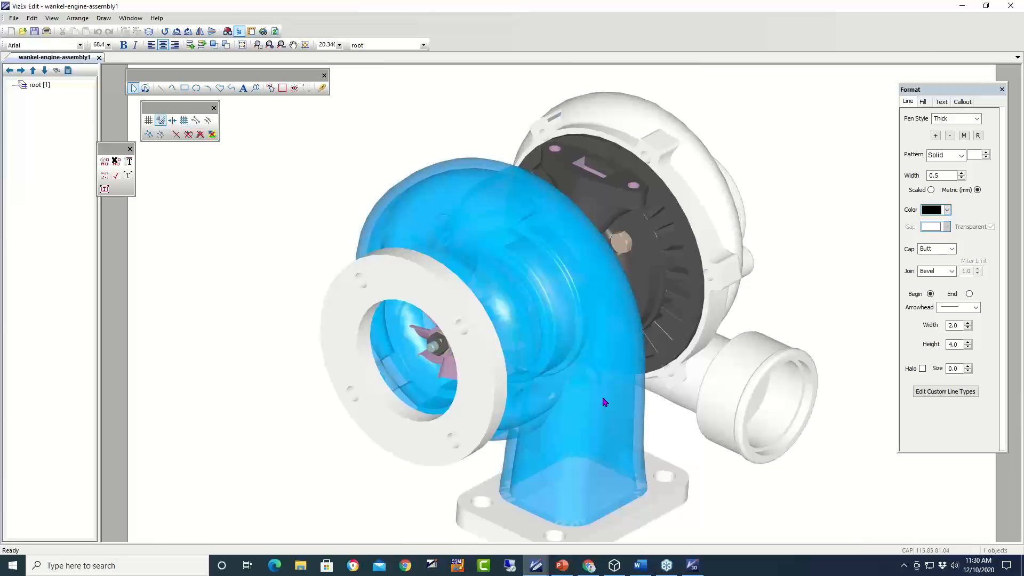
left_click(963, 6)
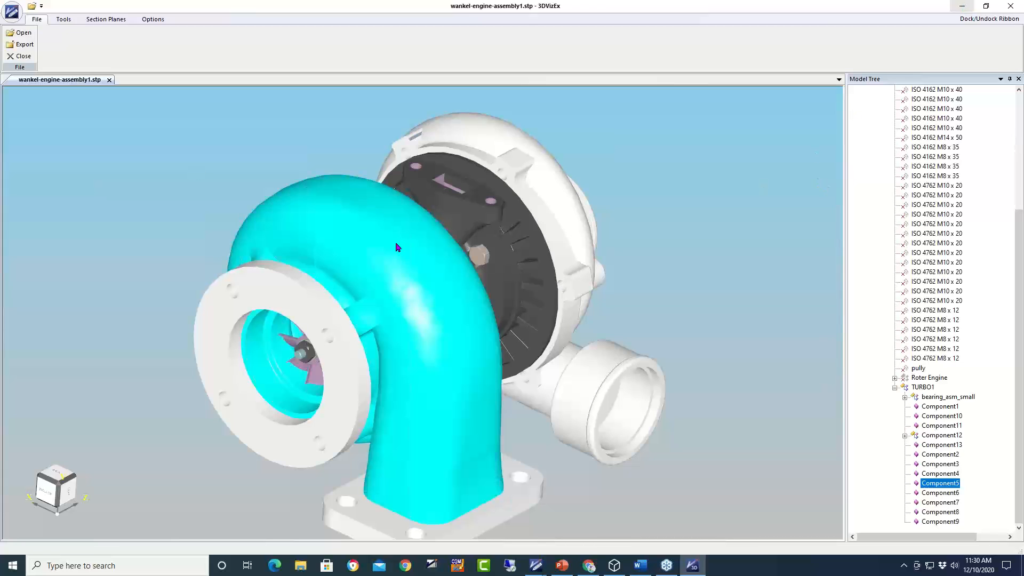
- Drag the turbine housing's transparency slider back to minimum so it renders solid
left_click(398, 264)
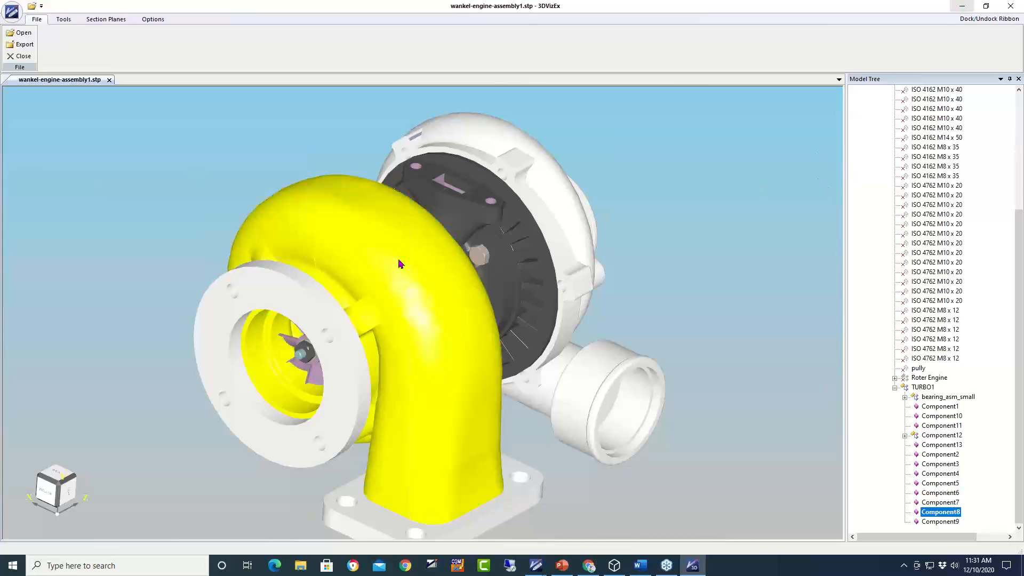
right_click(399, 264)
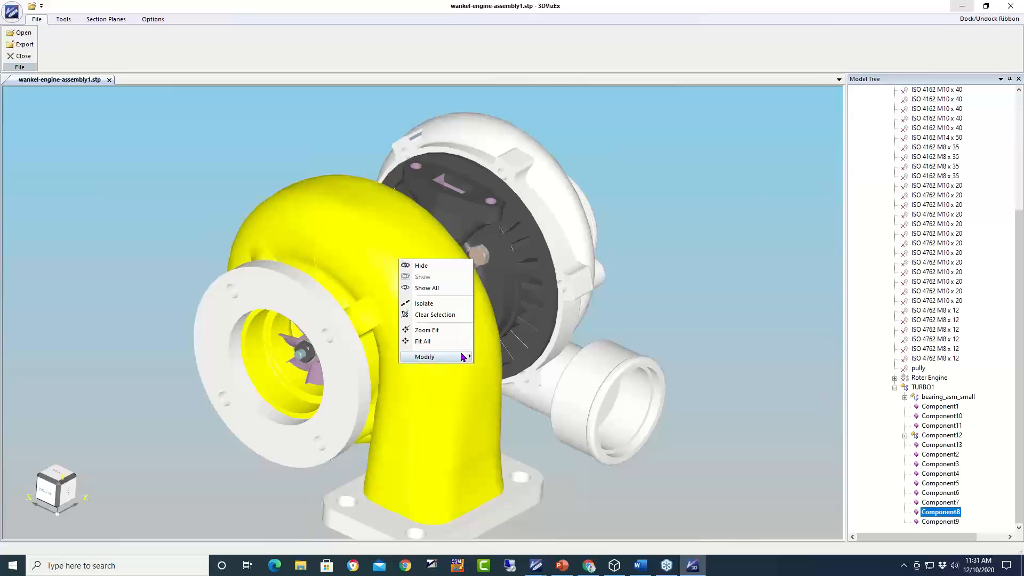
mouse_move(463, 357)
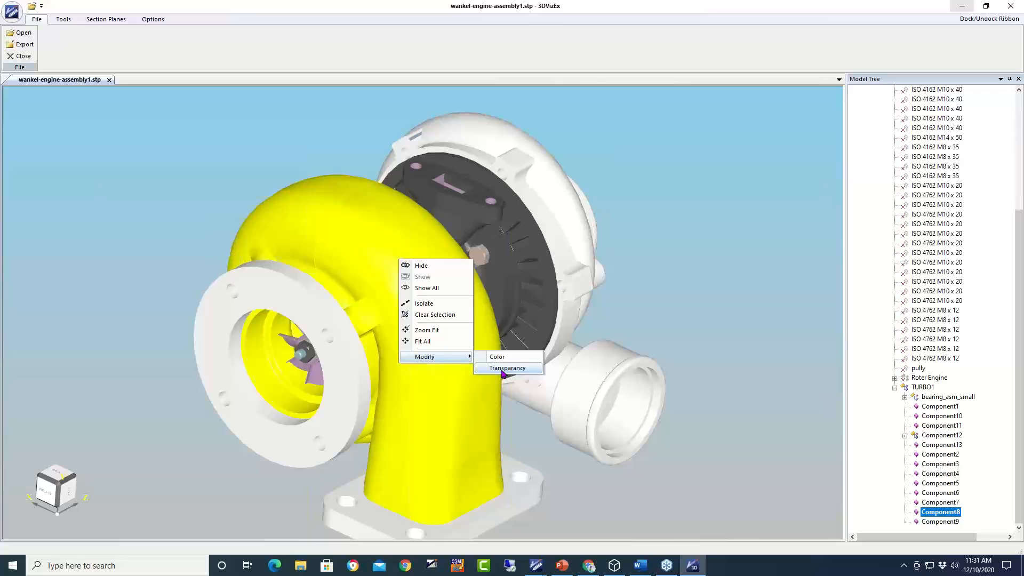
left_click(502, 368)
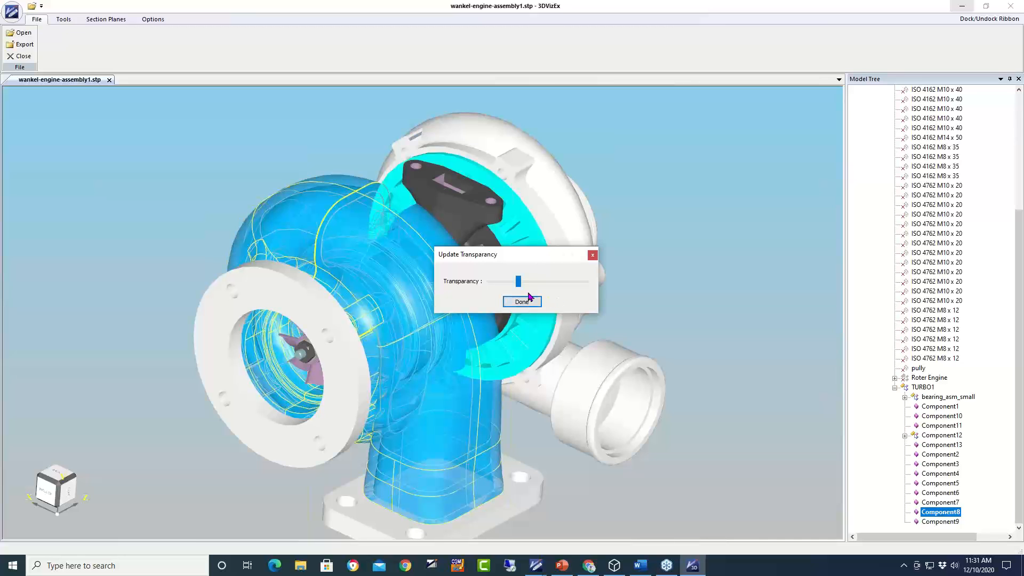
left_click_drag(530, 283, 460, 286)
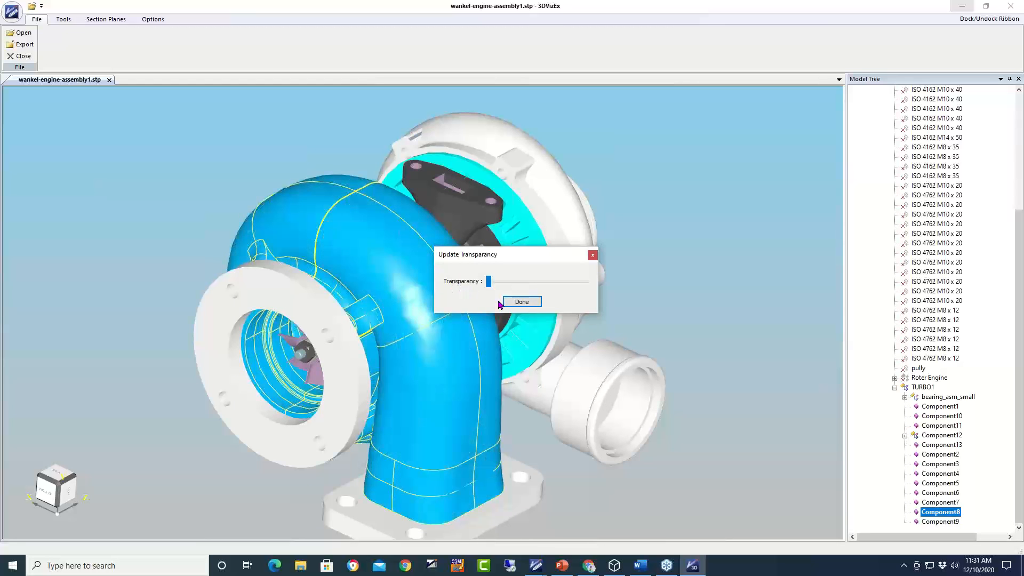
left_click(522, 302)
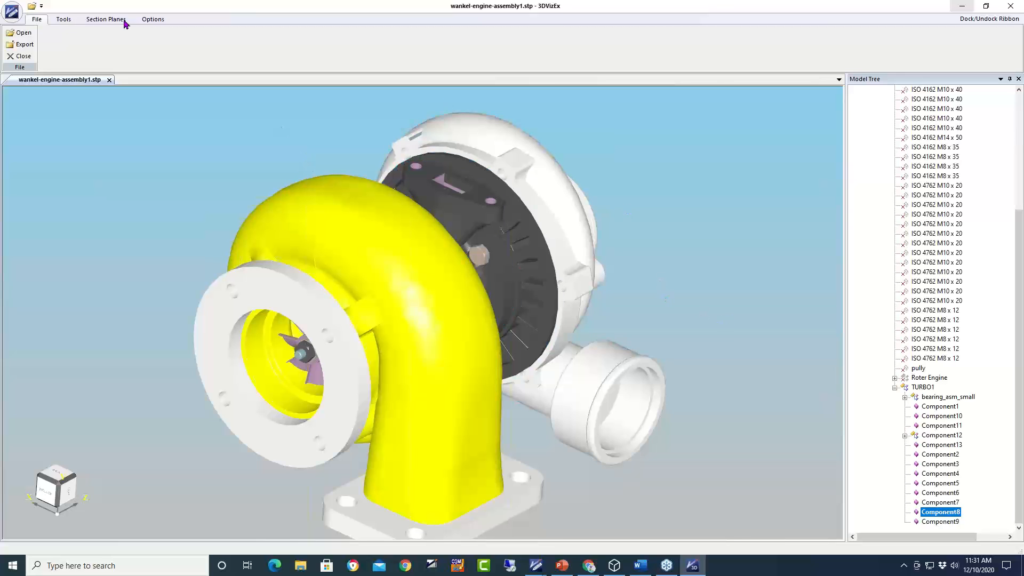
- Switch to an isometric preset view and centre the turbo assembly on screen
left_click(73, 20)
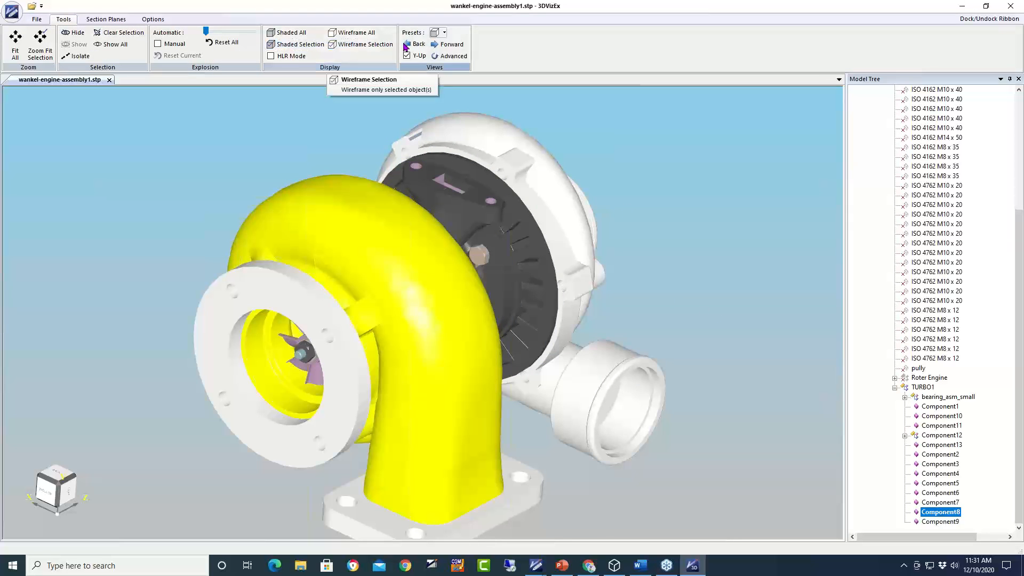
left_click(443, 33)
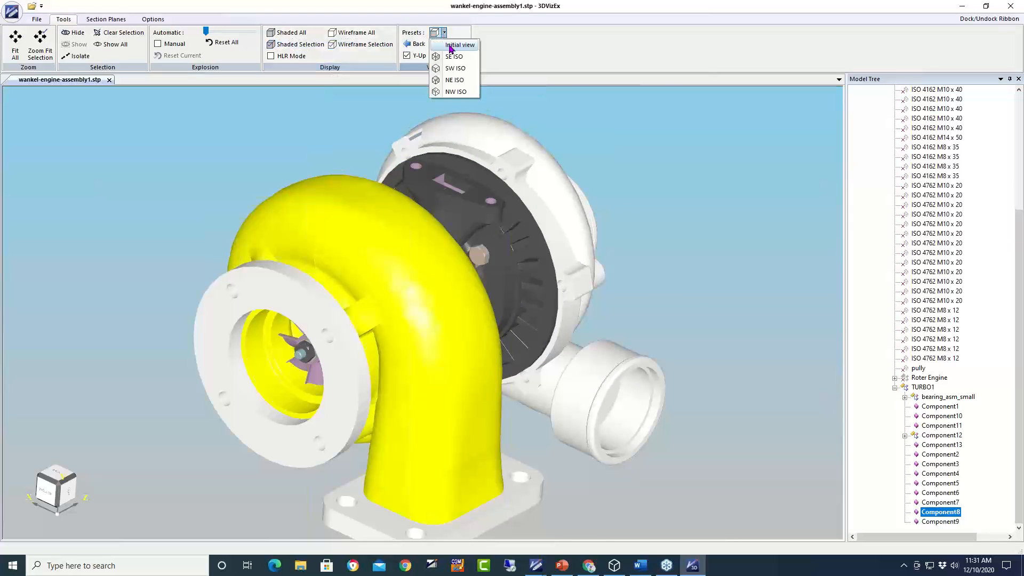
left_click(452, 49)
scroll(402, 314, "up", 3)
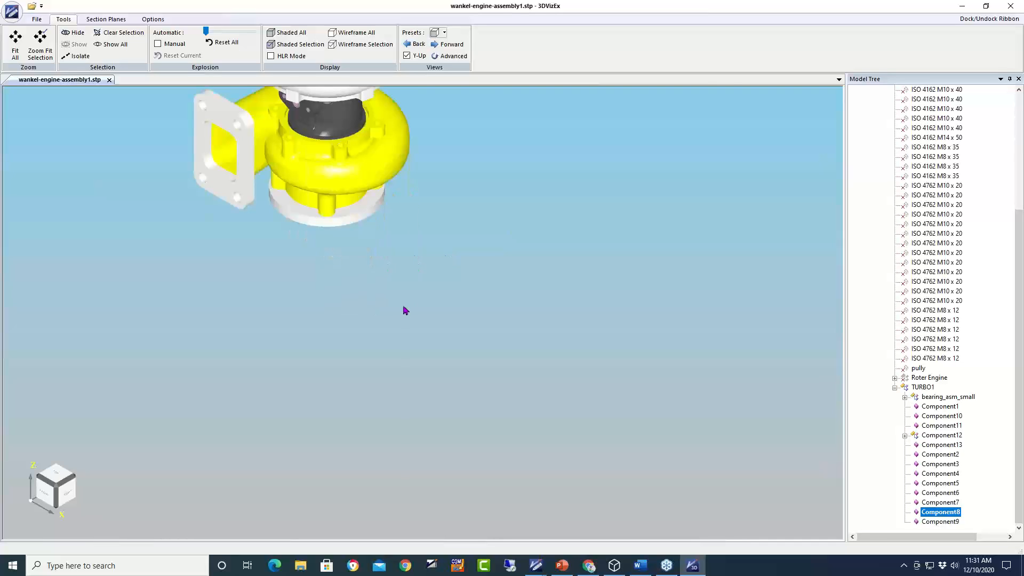
middle_click_drag(417, 246, 574, 451)
scroll(573, 451, "up", 2)
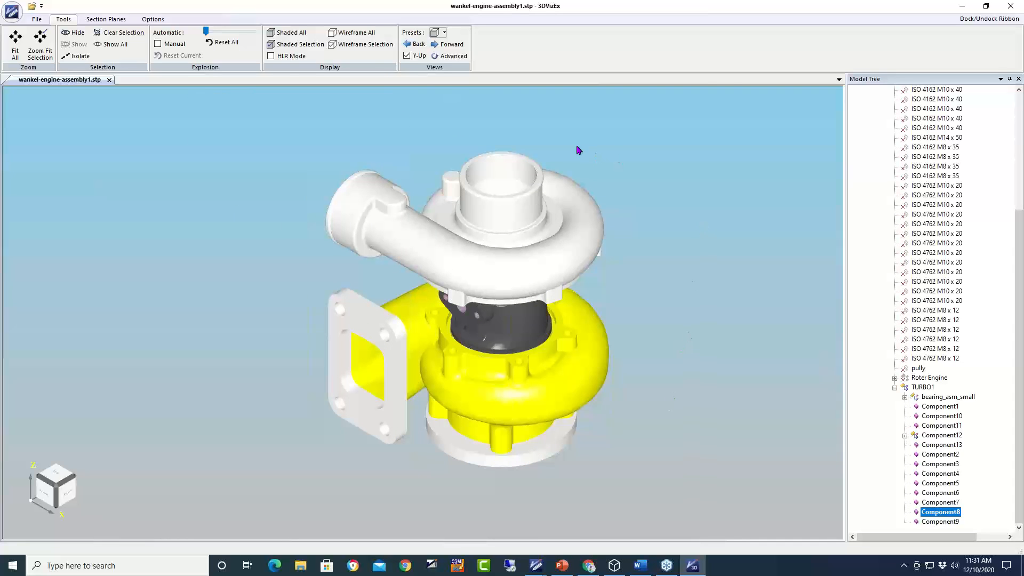
left_click(120, 19)
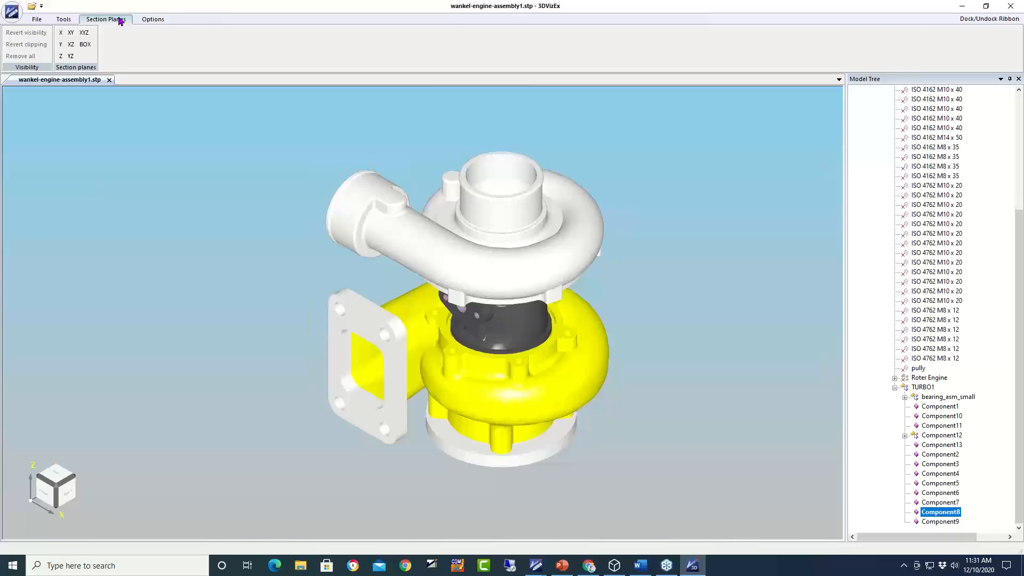
- Cut the turbo with an X section plane, reverse the clipping, and move it deeper
left_click(61, 34)
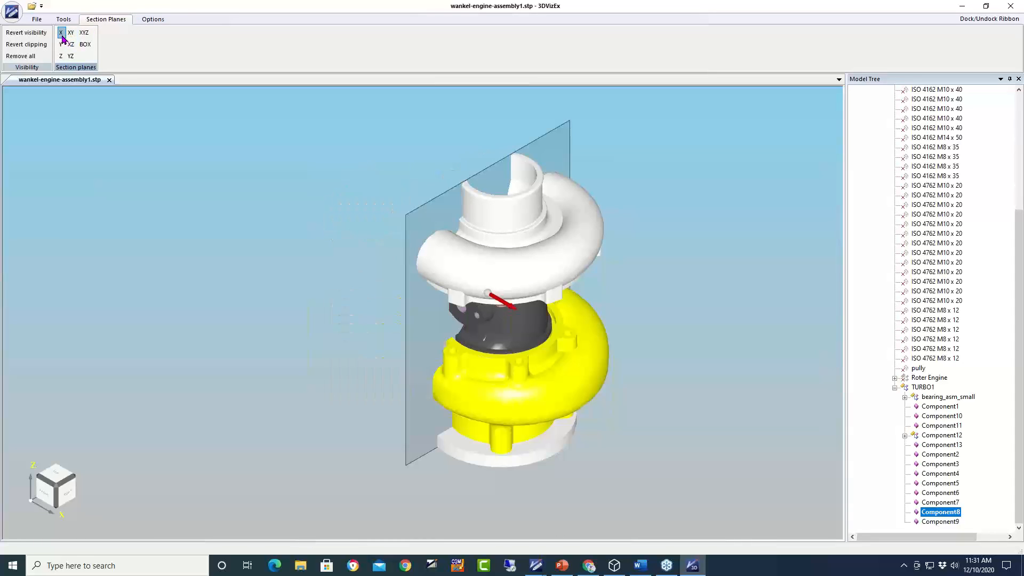
left_click(27, 44)
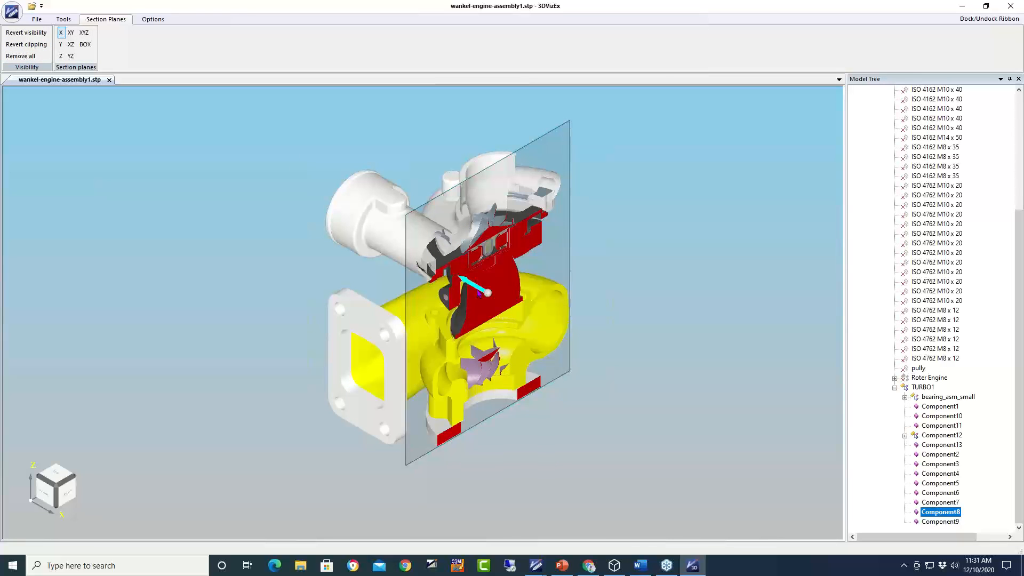
mouse_move(477, 289)
left_mouse_down()
mouse_move(425, 271)
mouse_move(504, 319)
mouse_move(475, 298)
left_mouse_up()
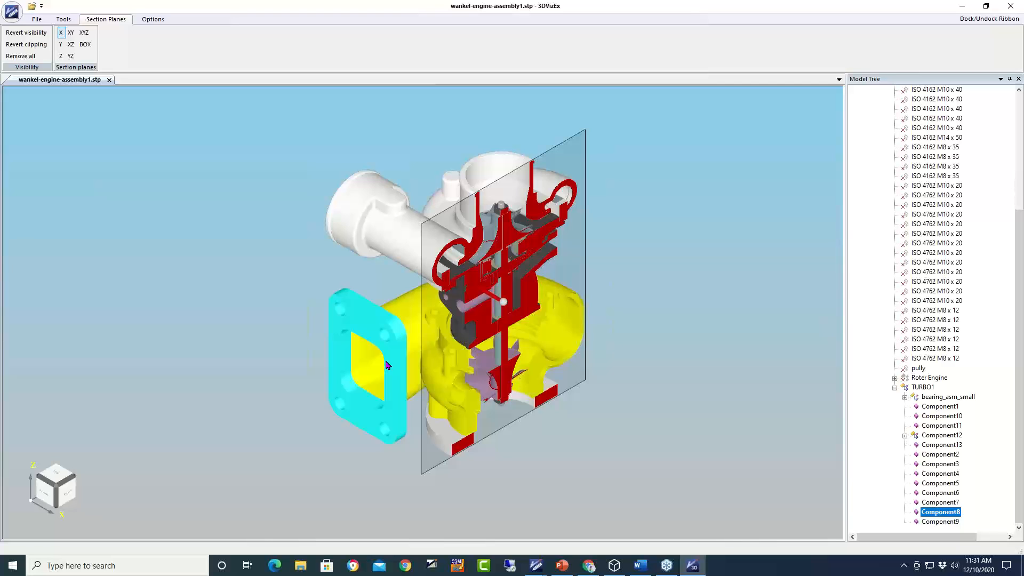
- Replace the X plane with a pair of crossing XY section planes
left_click(71, 33)
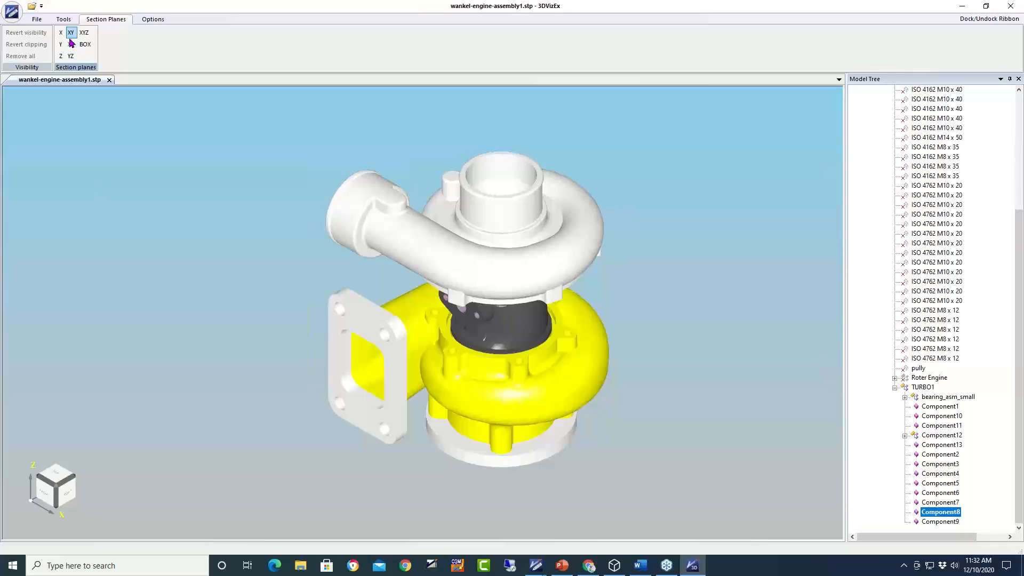
left_click(70, 33)
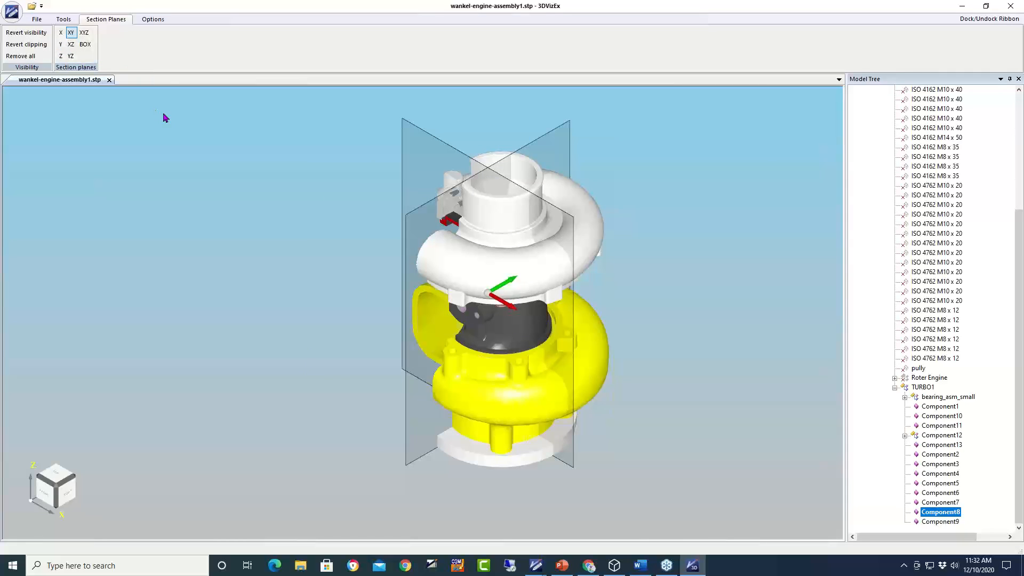
left_click(64, 19)
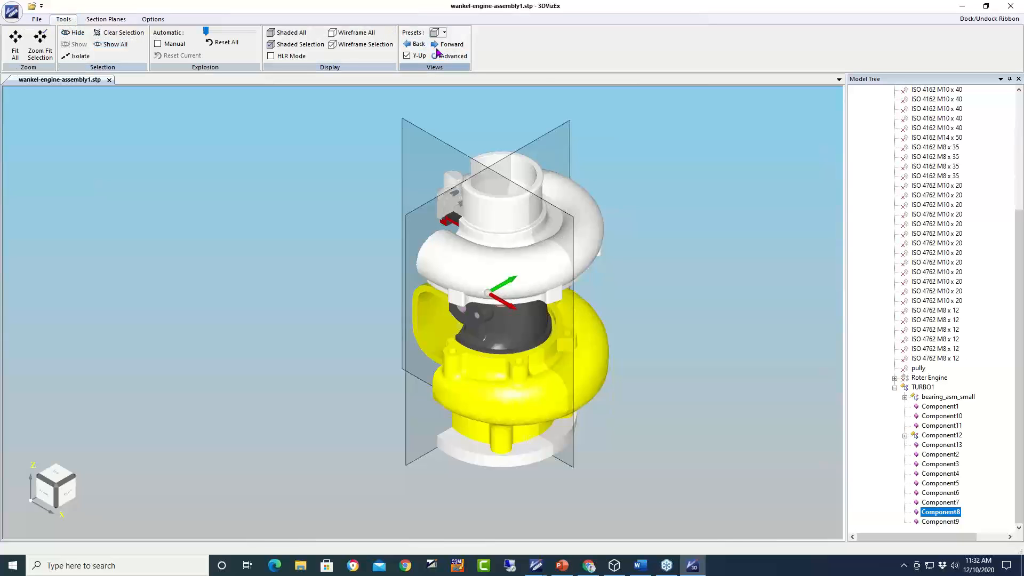
- Turn off Y-Up, step Forward to a front view, and rotate the planes through the shaft
left_click(407, 56)
left_click(450, 45)
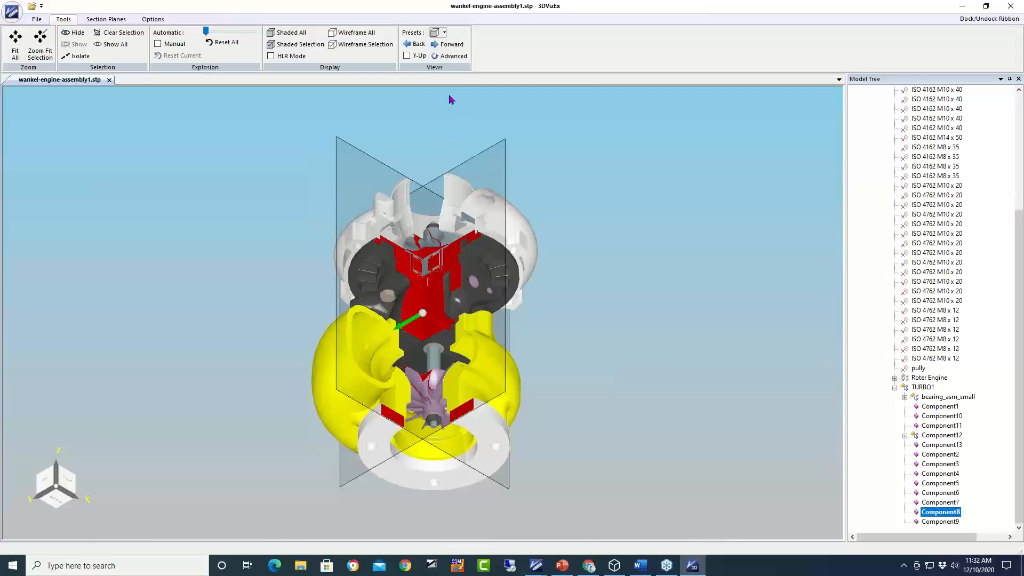
left_click(451, 44)
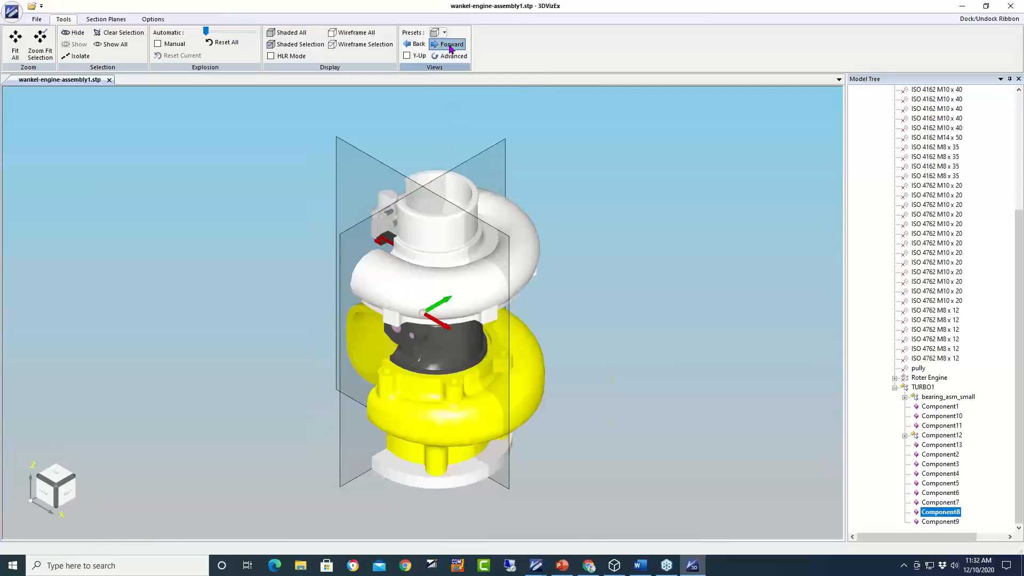
left_click(451, 45)
left_click(451, 46)
left_click(451, 46)
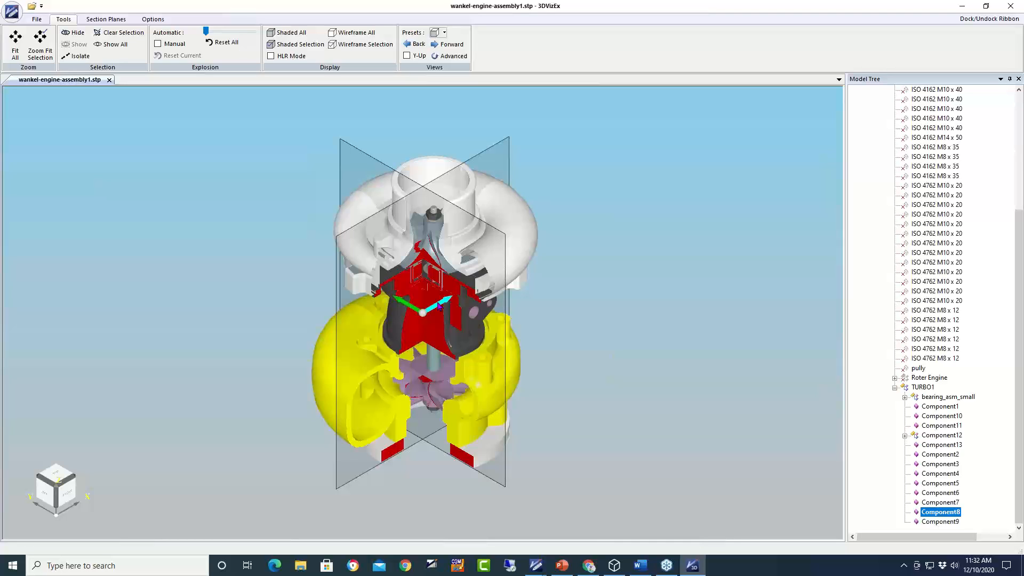
left_click_drag(439, 305, 453, 302)
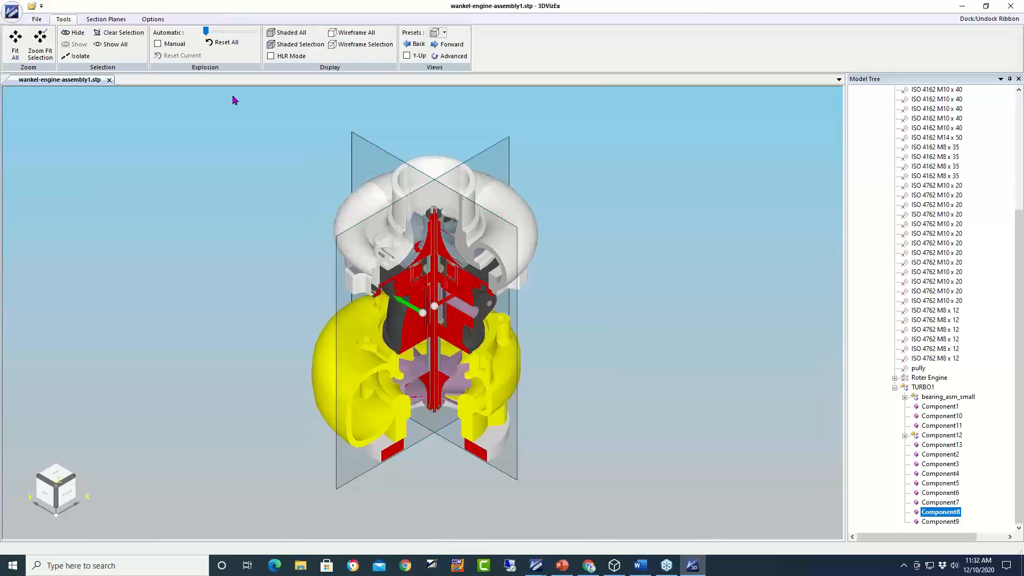
- Start a File > Export with CGM Files as the save type
left_click(36, 20)
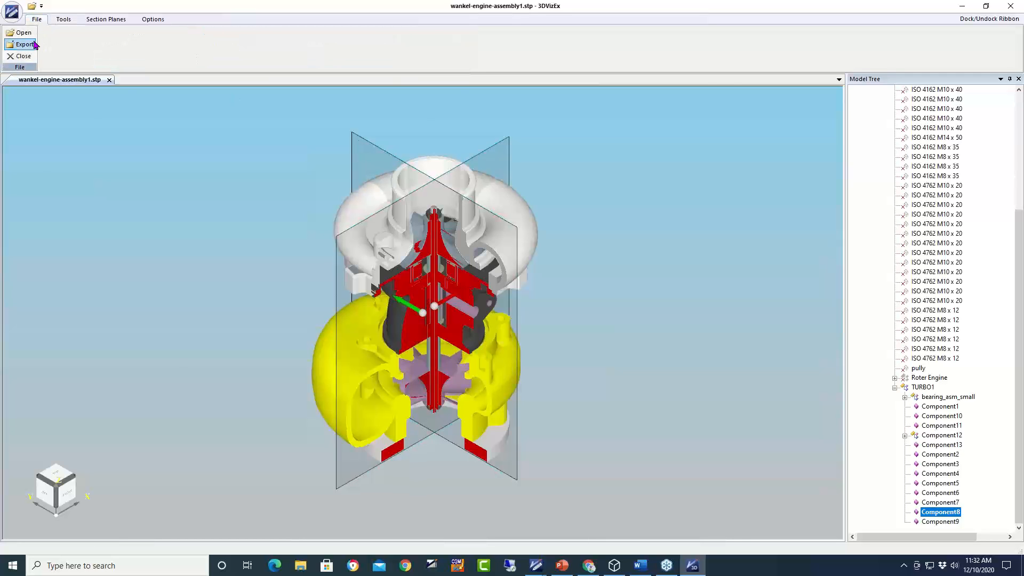
left_click(25, 44)
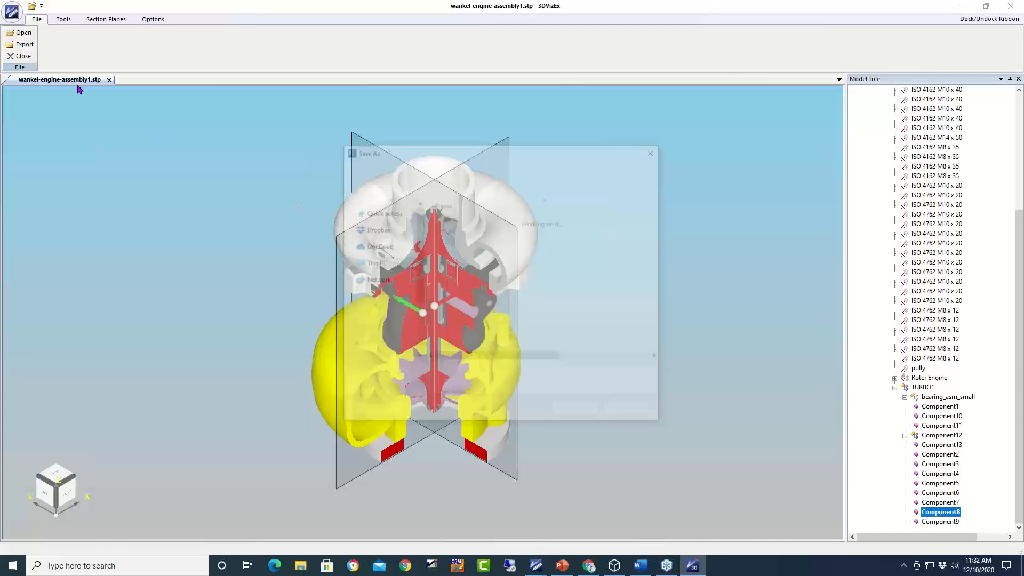
left_click(540, 388)
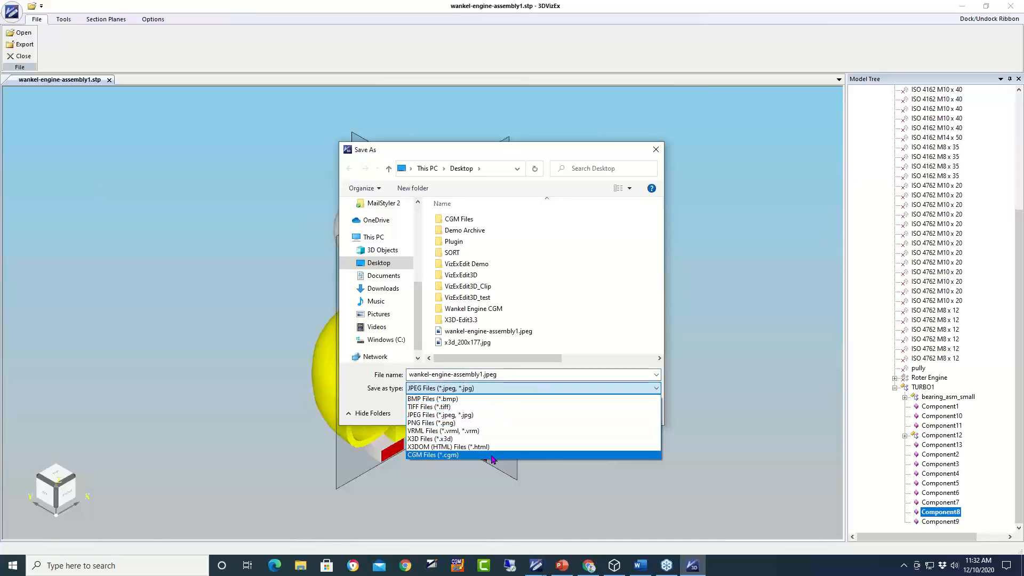
left_click(493, 455)
- Name the export section.cgm, save it, and accept High Precision (With Arcs and Curves)
left_click(484, 374)
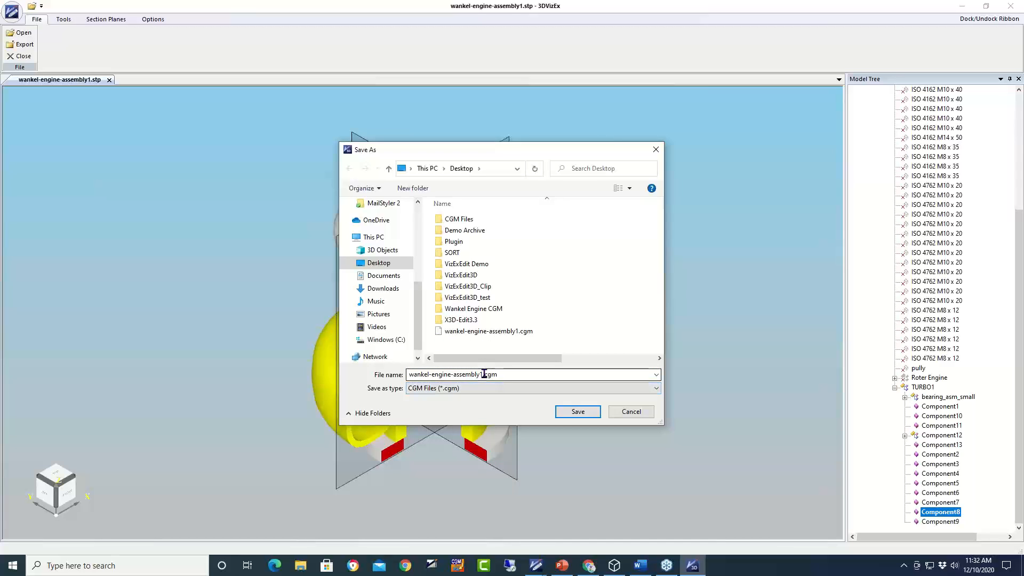
double_click(484, 374)
left_click_drag(482, 374, 355, 351)
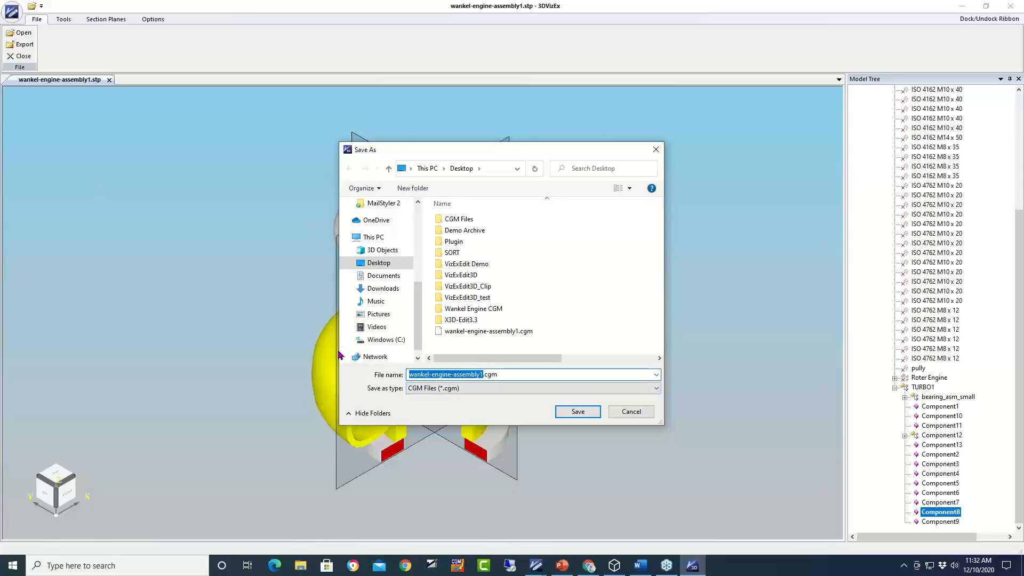
type("section")
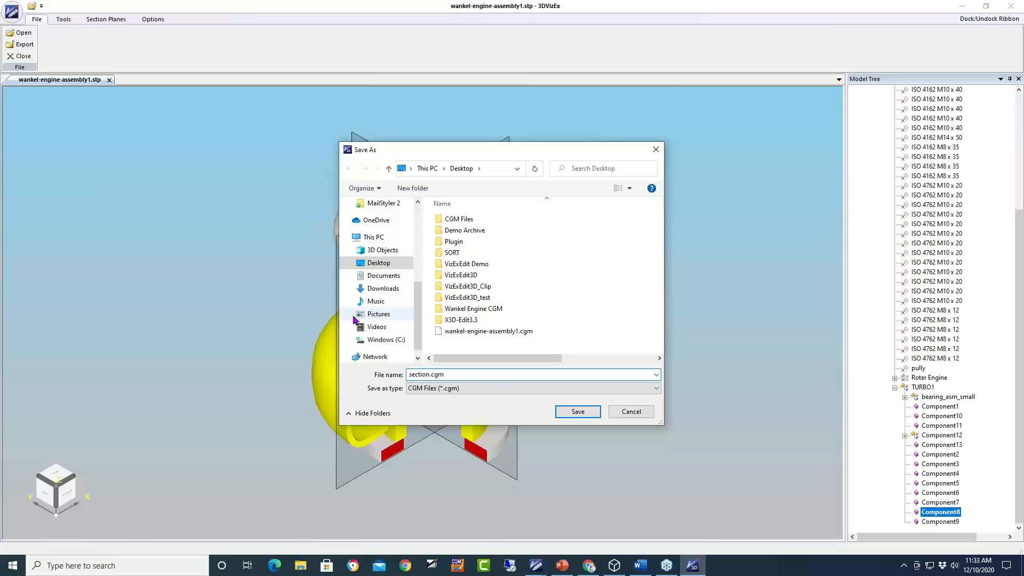
left_click(579, 413)
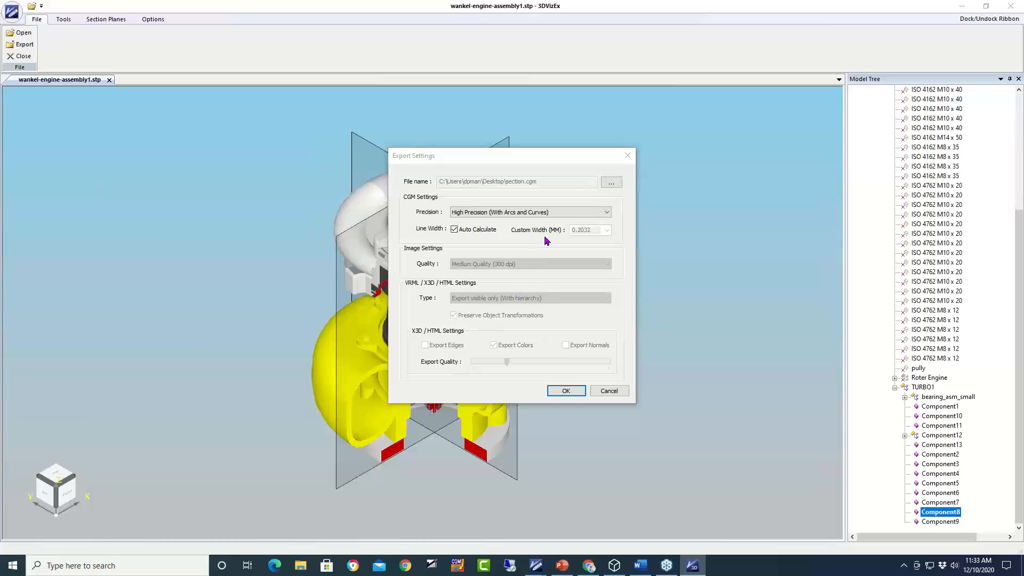
left_click(566, 391)
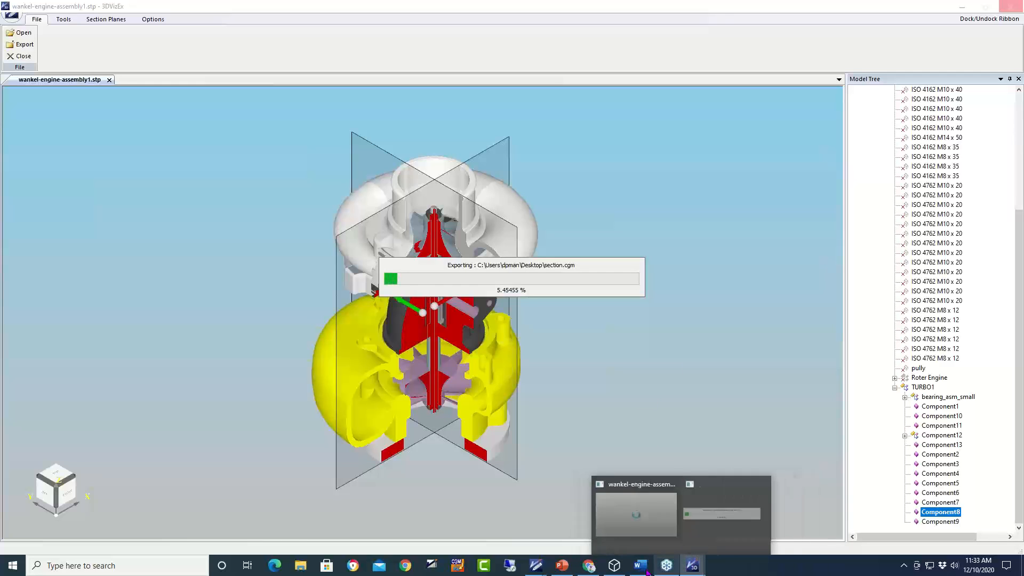
- Wait while the section.cgm export progresses to about 5%
mouse_move(649, 573)
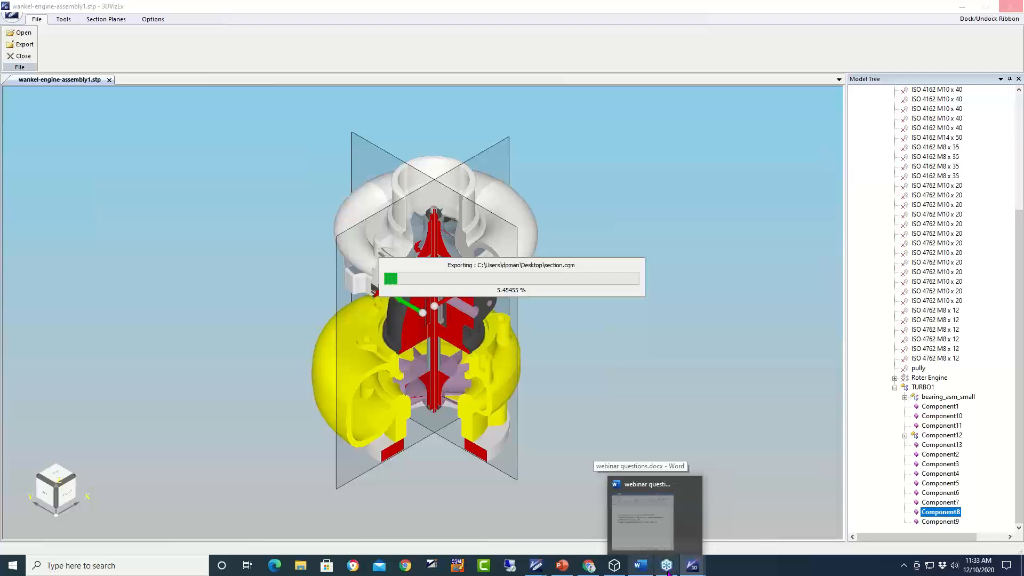
mouse_move(694, 569)
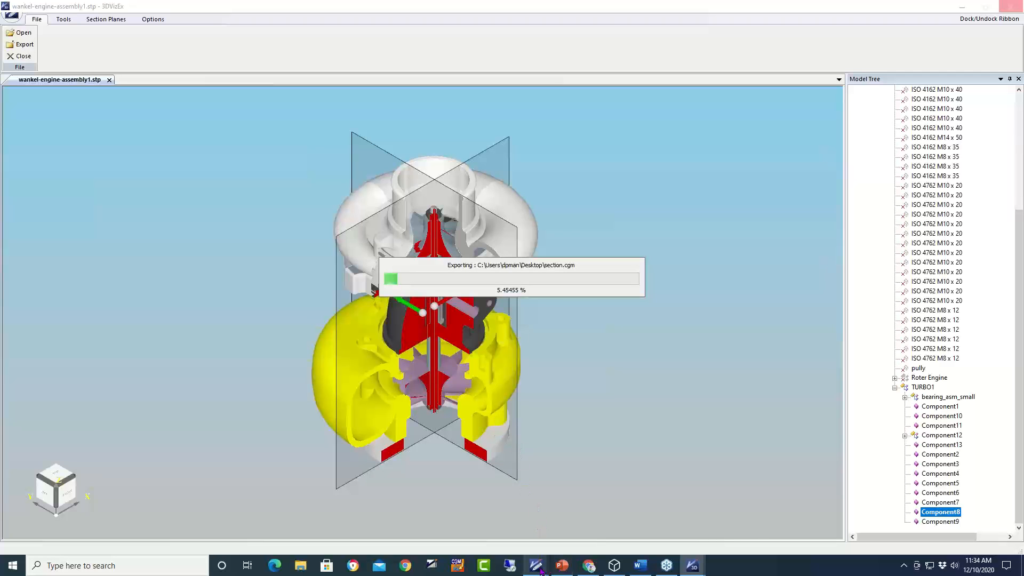
mouse_move(535, 570)
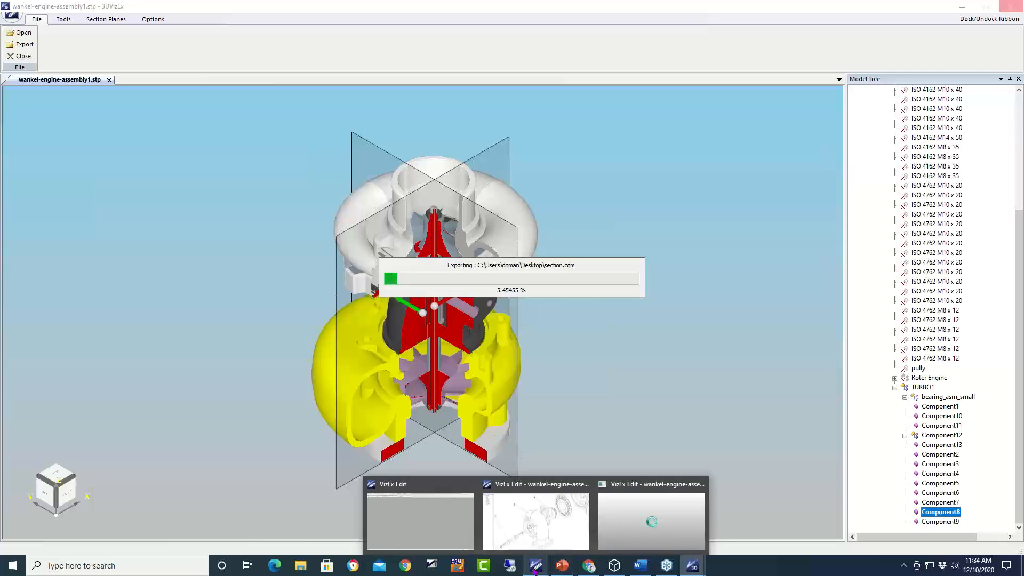
- Bring the PowerPoint slide show forward and advance to slide 20, 'VizEx Edit 3D - Benefits'
left_click(564, 569)
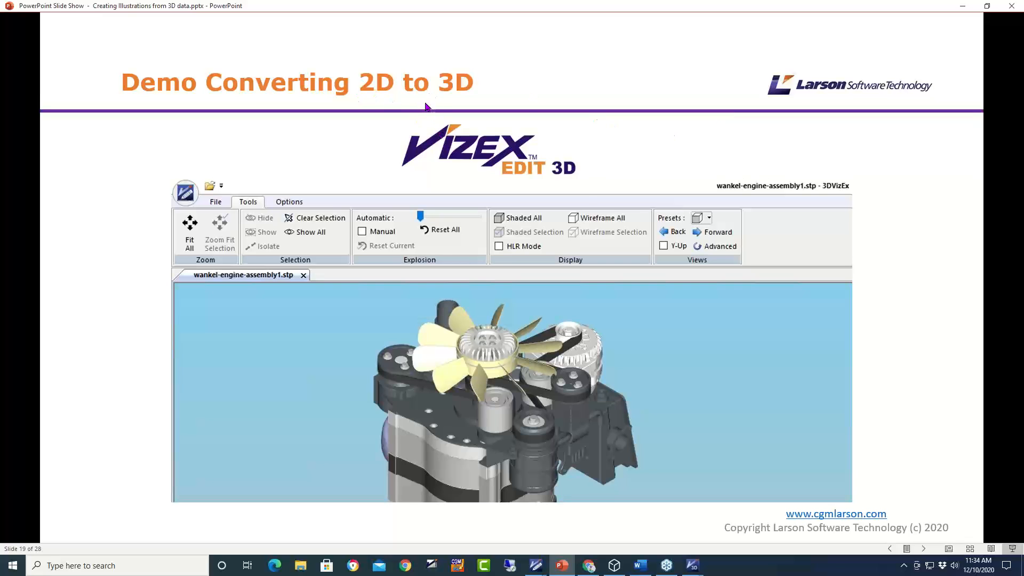
left_click(378, 88)
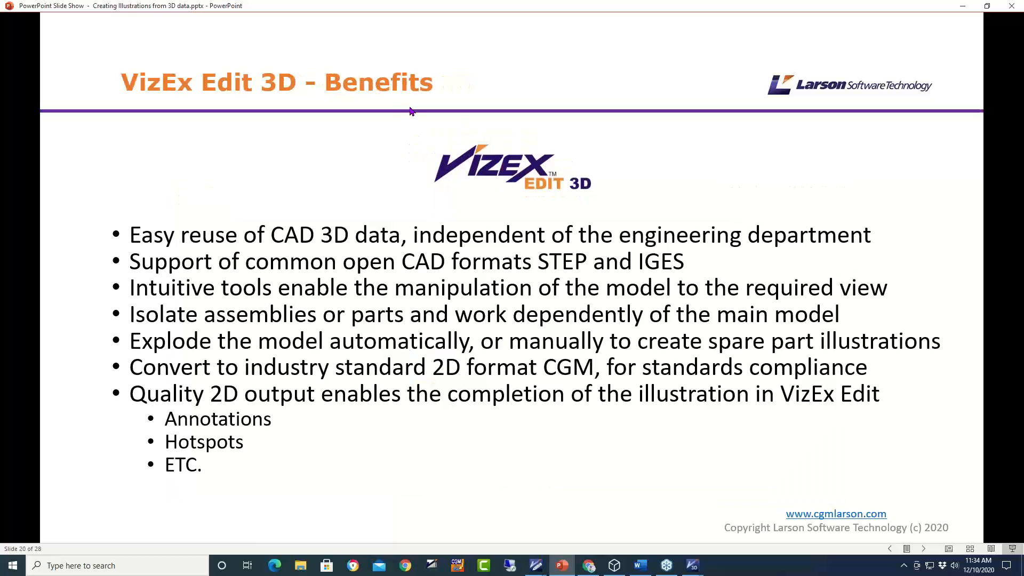
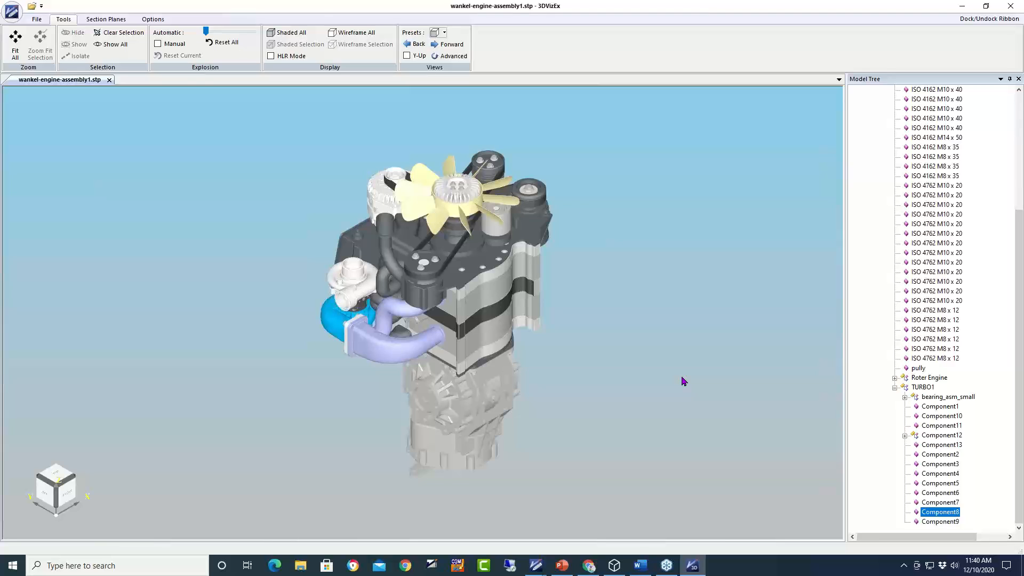
left_click(36, 19)
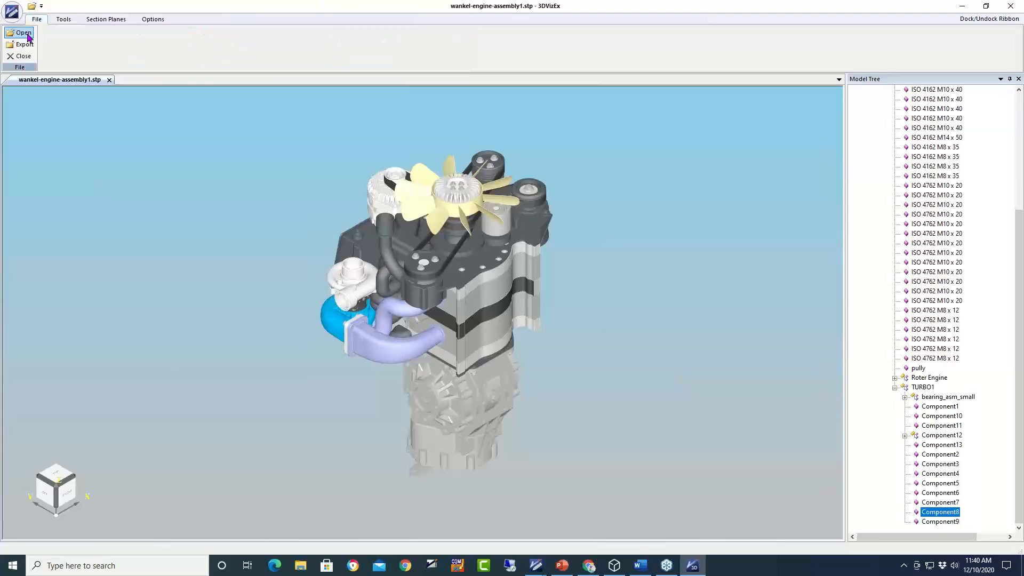
left_click(25, 35)
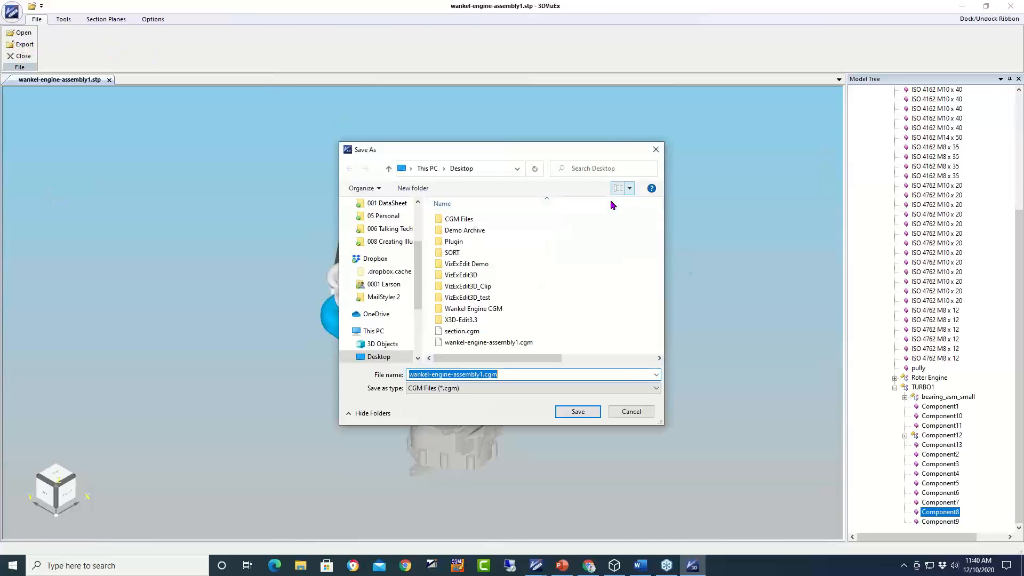
left_click(651, 388)
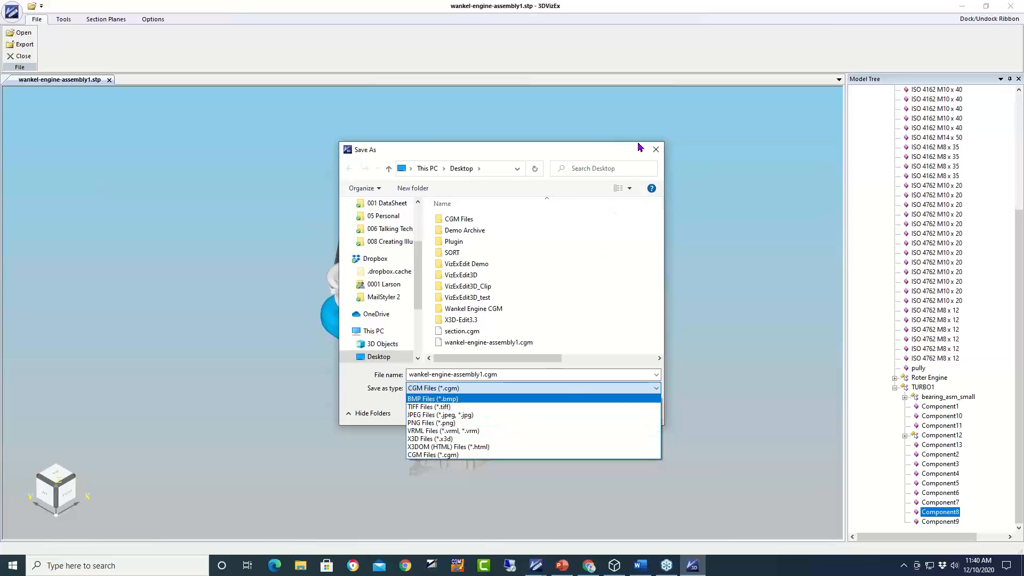
left_click(602, 159)
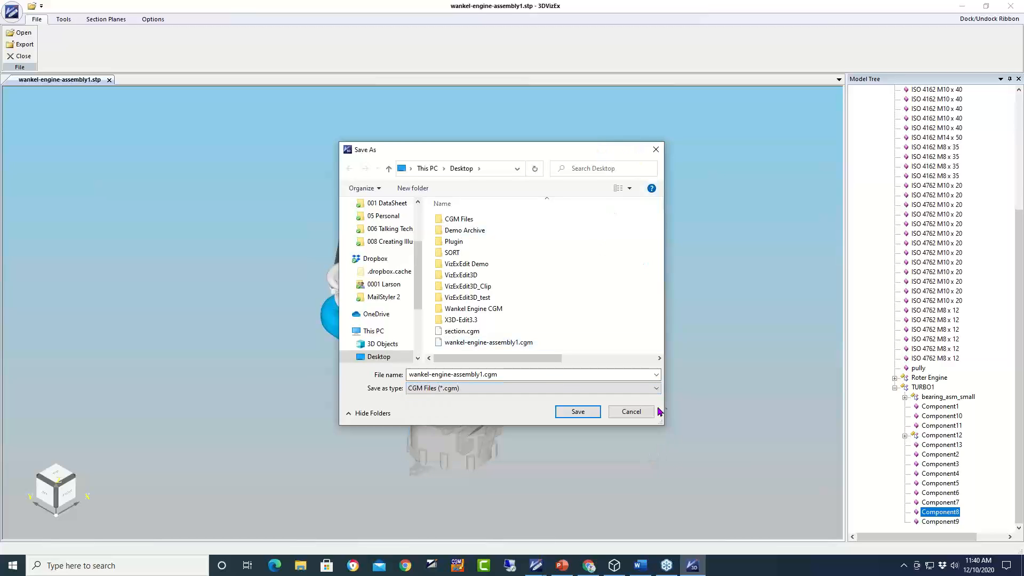
left_click(640, 413)
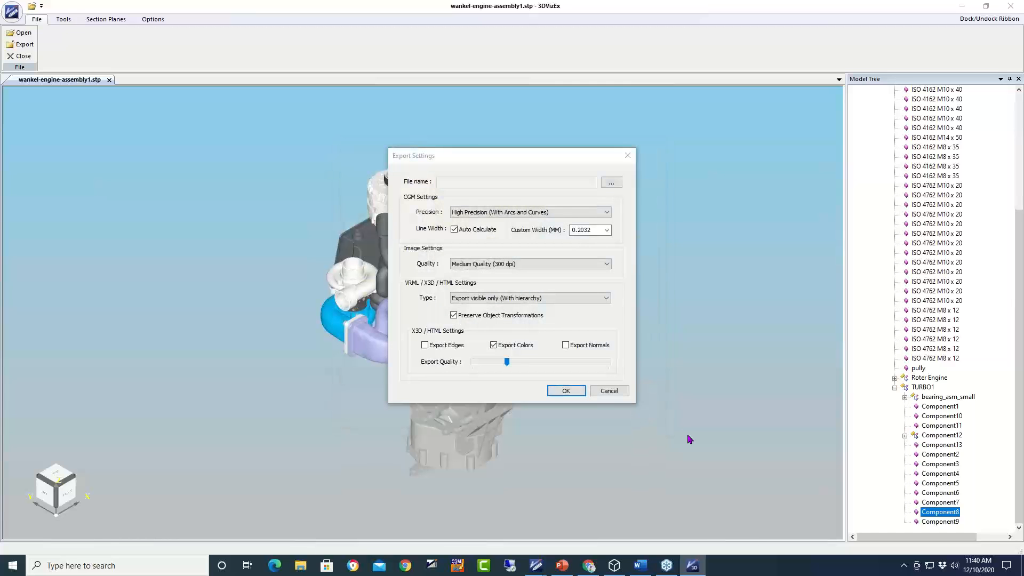
left_click(615, 392)
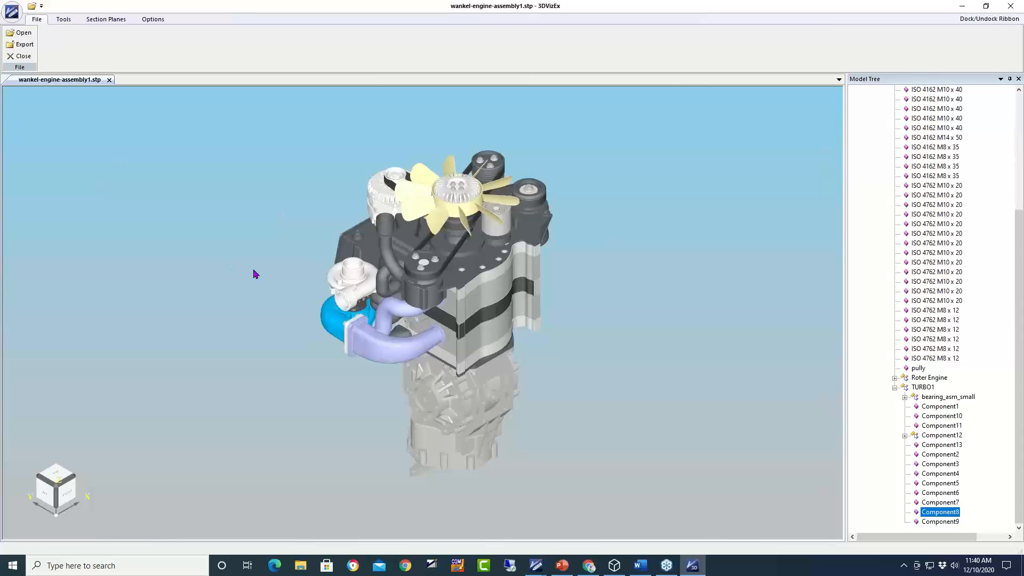
- Select the TURBO1 assembly and isolate it so only the turbocharger is shown
left_click(358, 294)
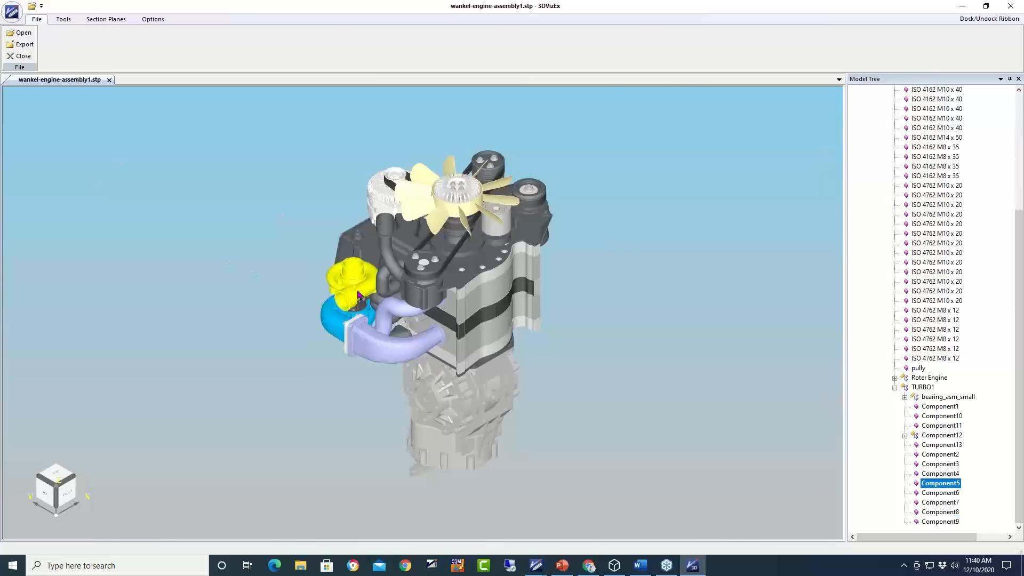
left_click(934, 388)
right_click(934, 388)
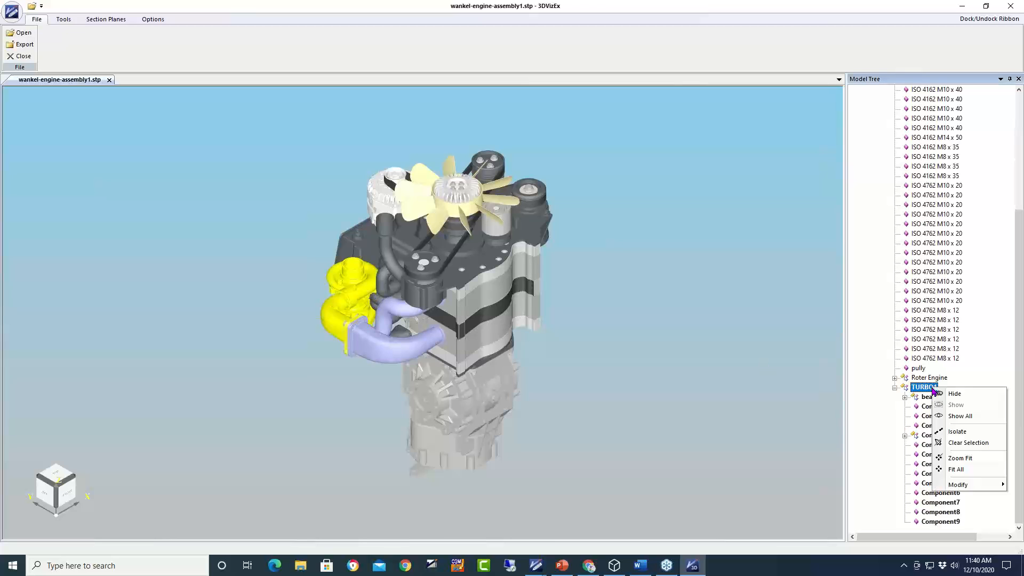
left_click(957, 431)
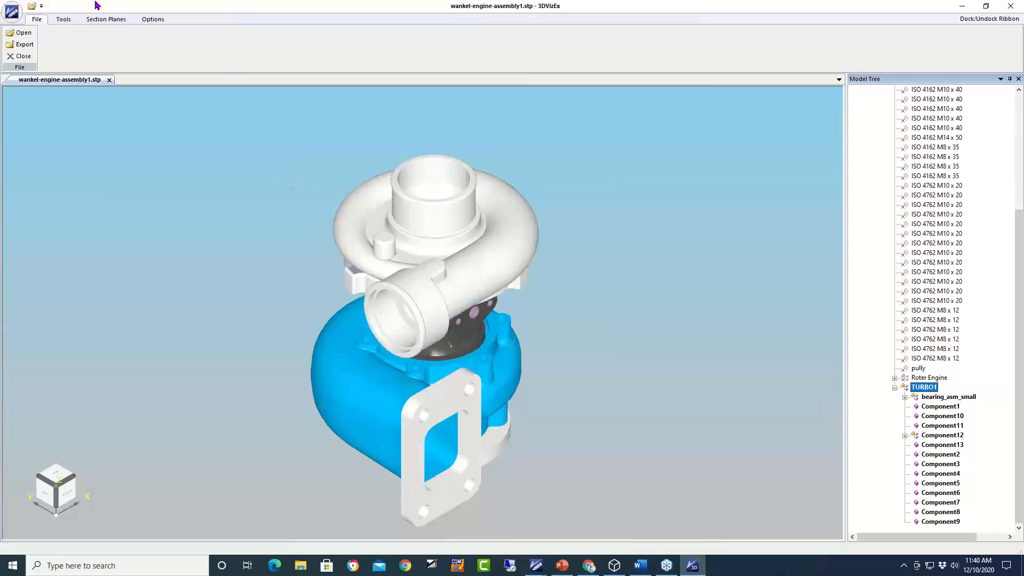
- Turn on Y-Up and step through the preset views with Forward
left_click(64, 19)
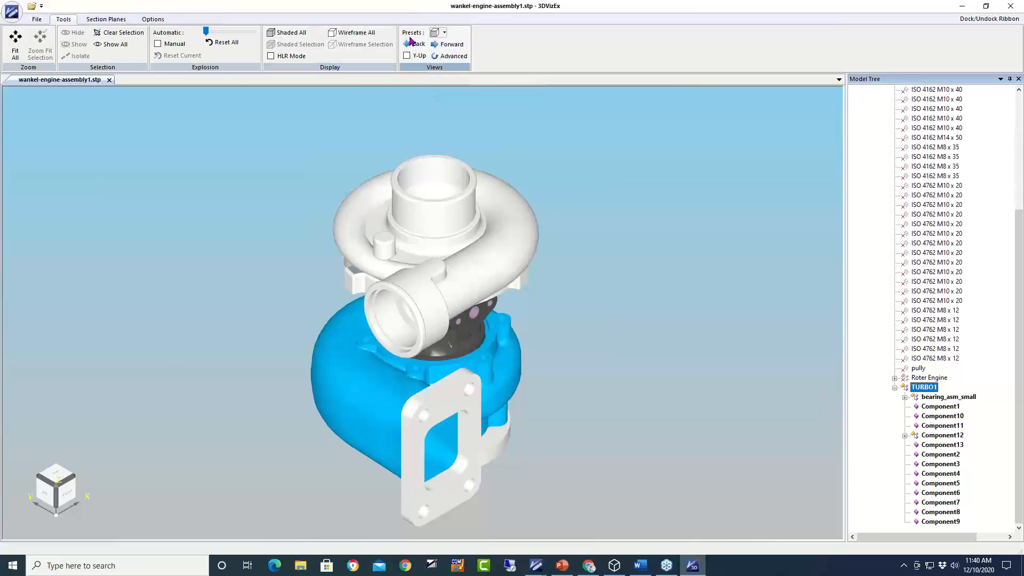
left_click(405, 56)
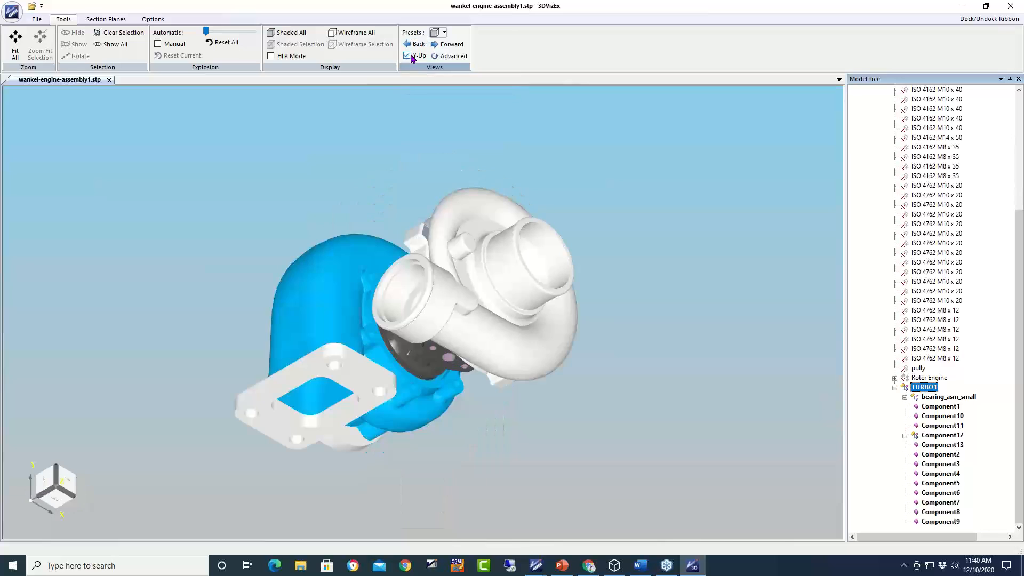
left_click(446, 44)
left_click(445, 44)
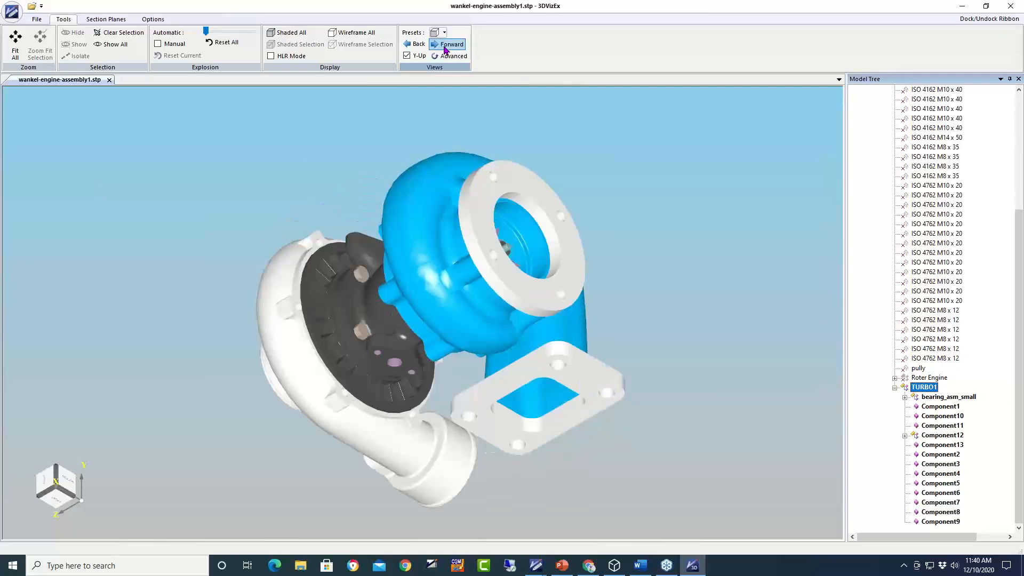
left_click(446, 44)
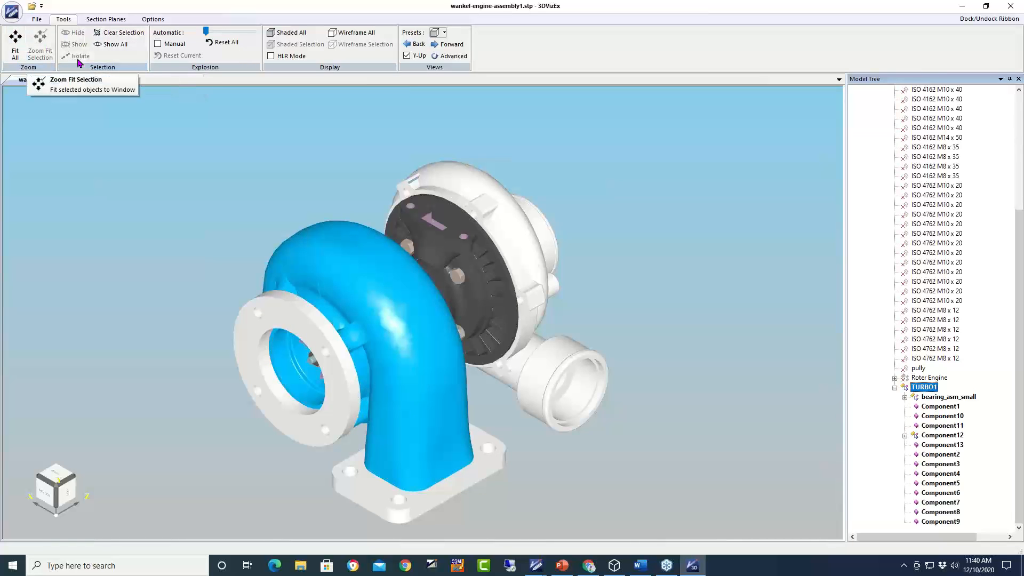
- With manual explosion on, drag the flange to the lower left and the compressor housing up-right
left_click(158, 45)
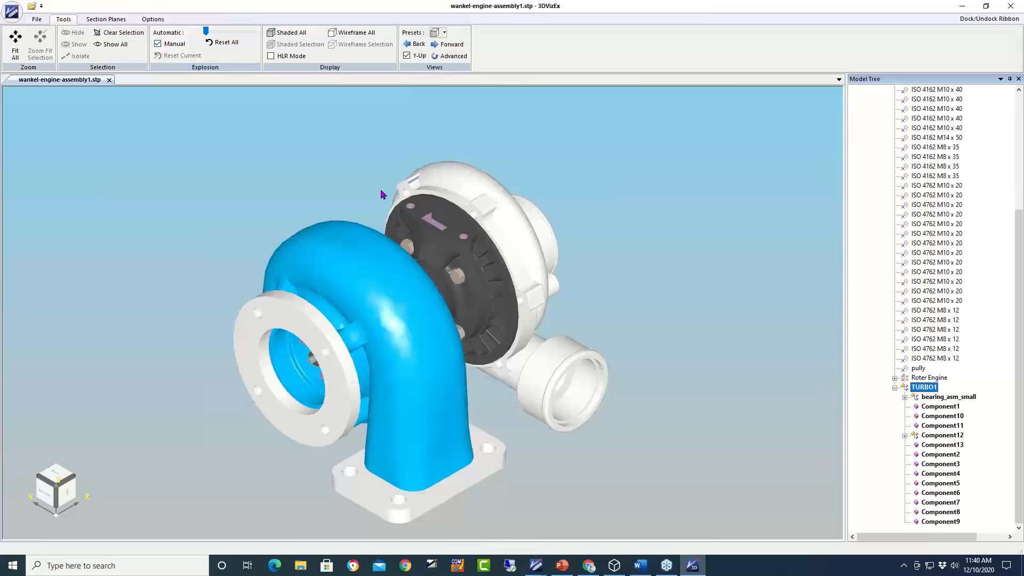
left_click(328, 367)
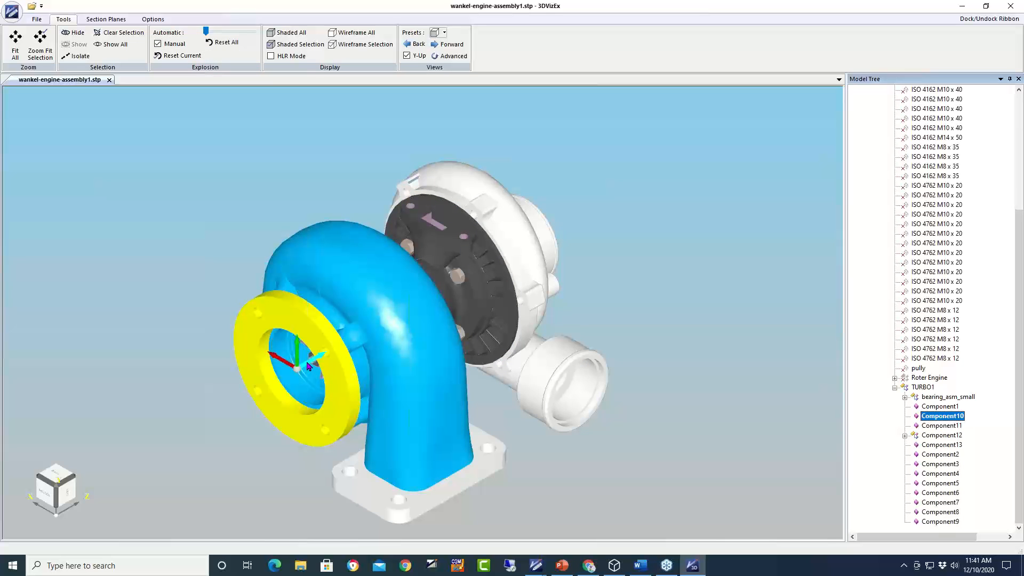
left_click_drag(308, 366, 154, 418)
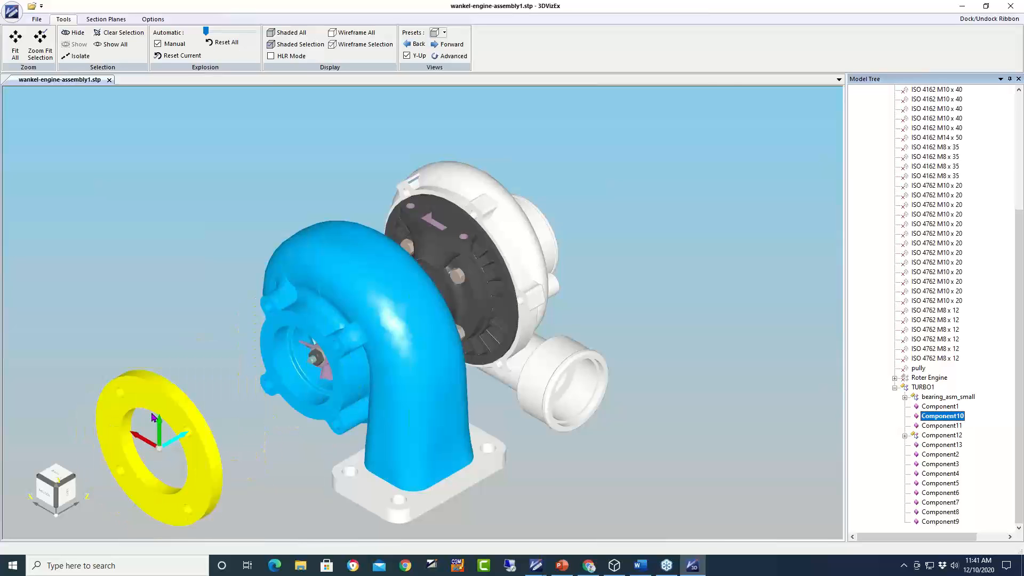
left_click(513, 265)
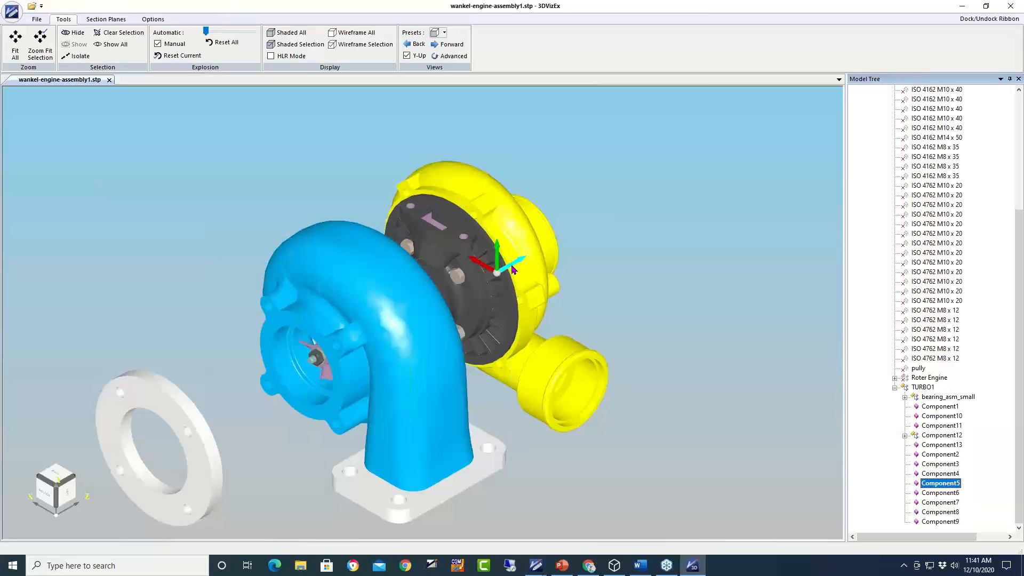
left_click_drag(513, 268, 684, 210)
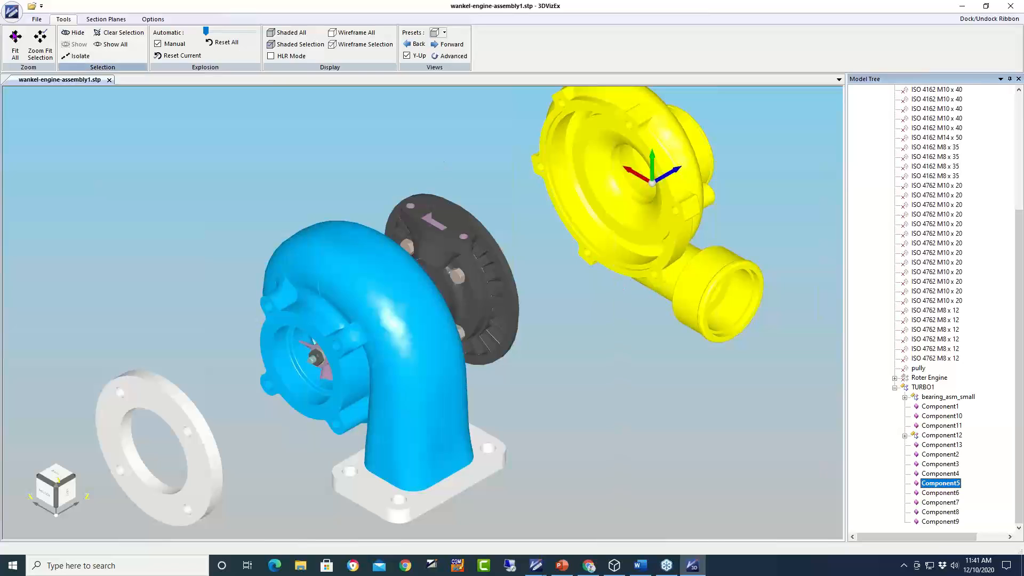
left_click(36, 20)
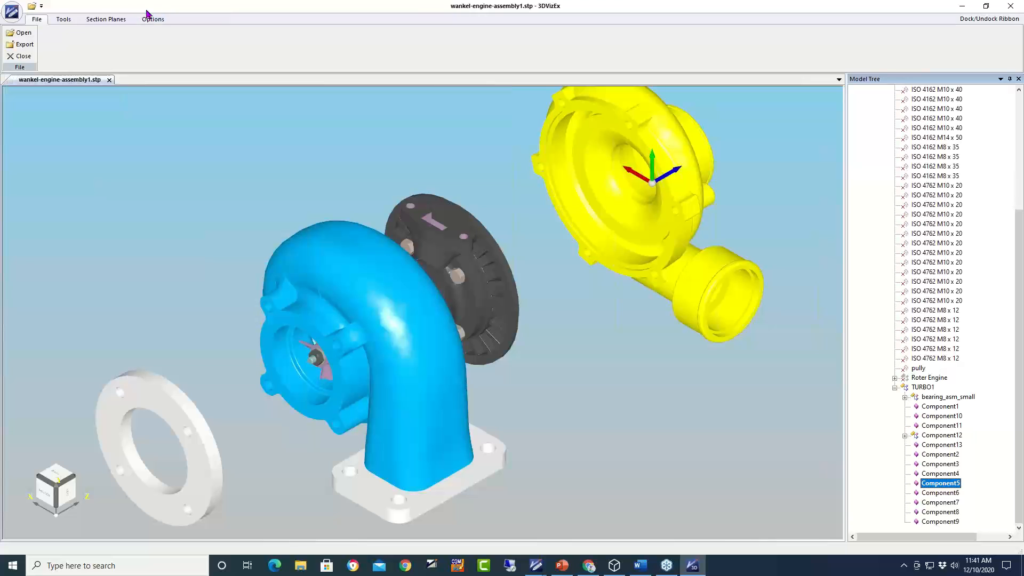
- Show turbo.html in Chrome, rotate the model, and highlight Component11 and Component10
left_click(590, 569)
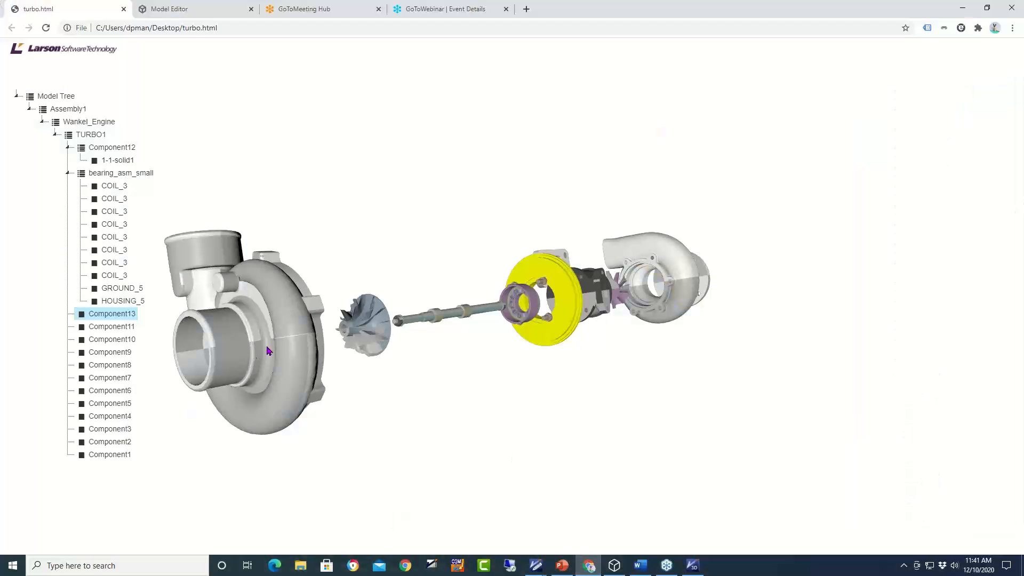
left_click_drag(285, 337, 252, 343)
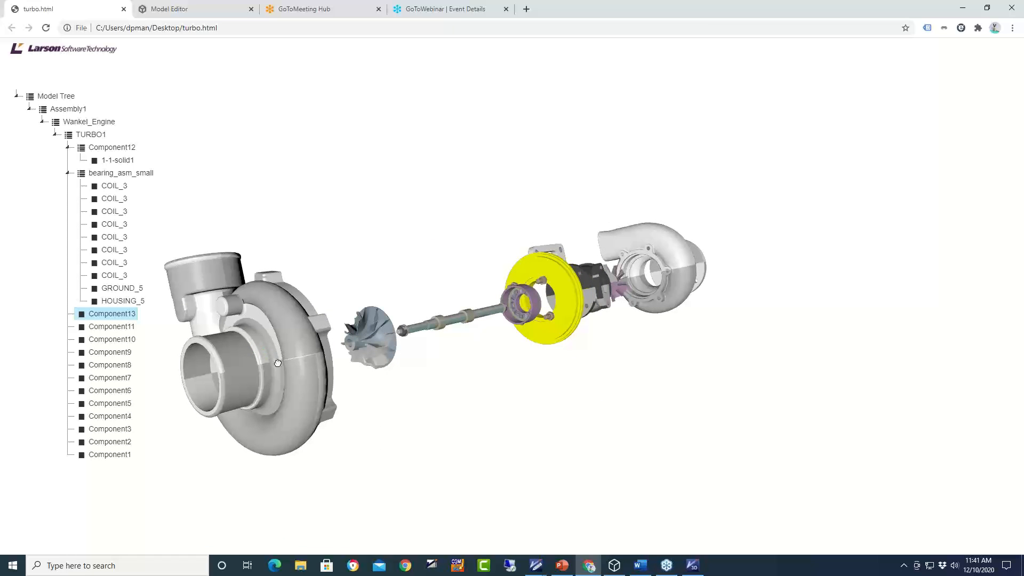
left_click(121, 330)
left_click(112, 339)
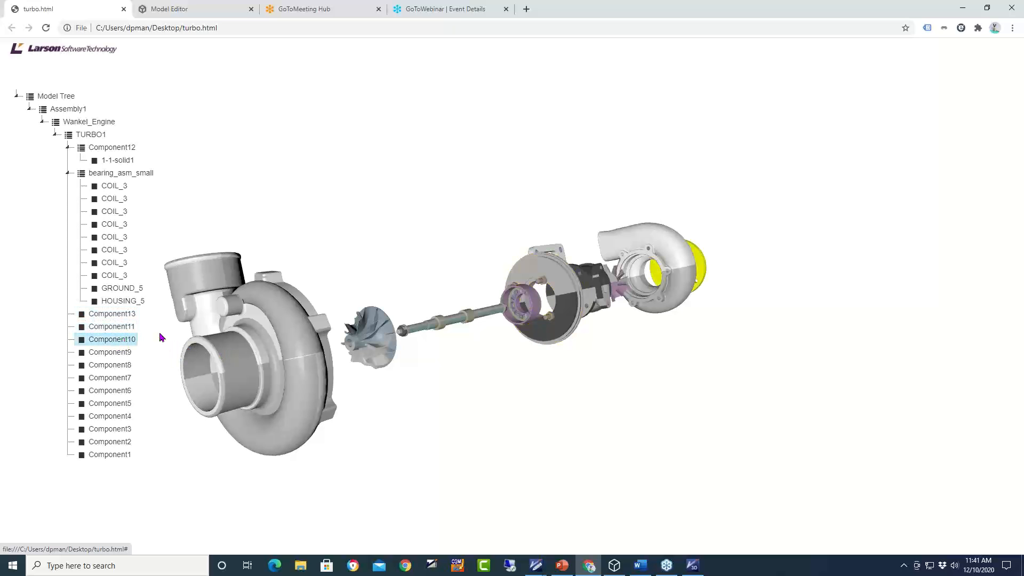
- Highlight Component13 and the Component7 turbine wheel, rotate the assembly, then return to 3DVizEx
left_click_drag(637, 337, 683, 347)
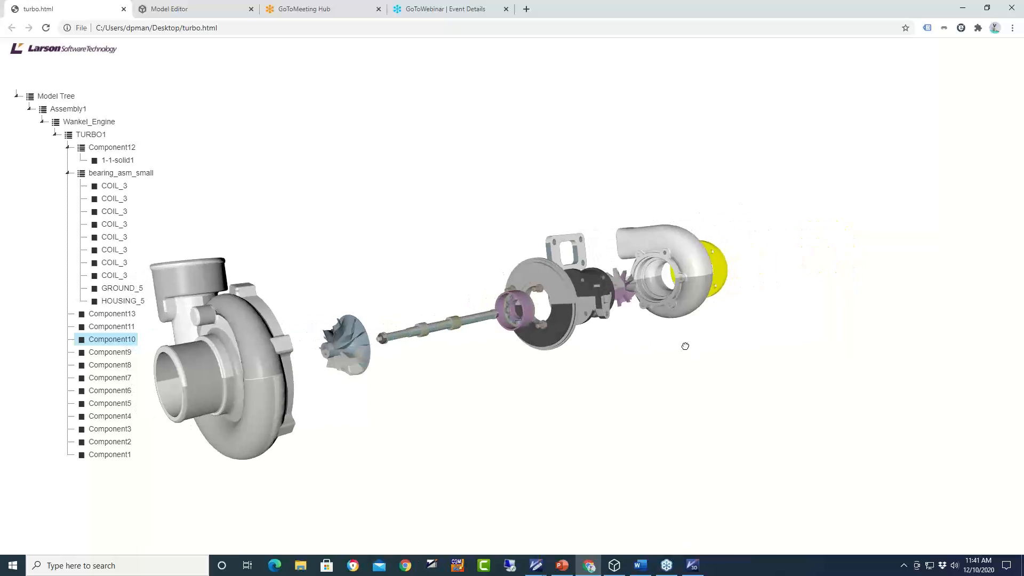
left_click(126, 316)
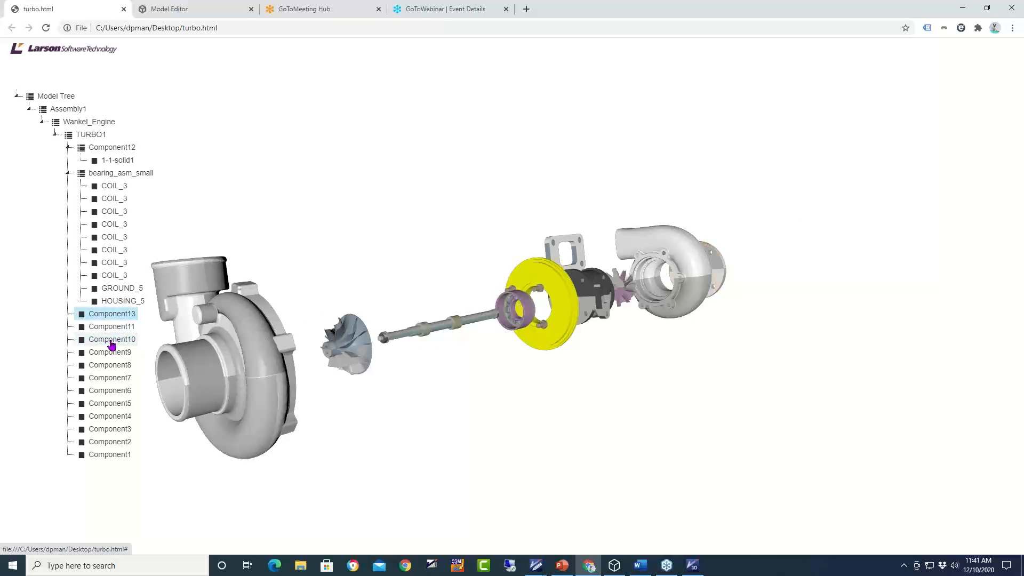
left_click(110, 378)
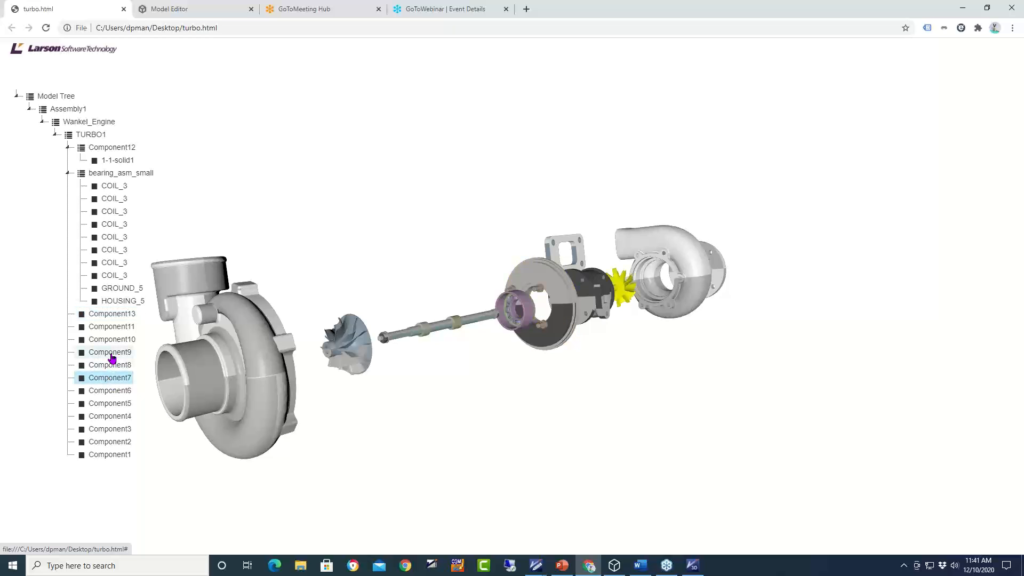
left_click_drag(634, 341, 588, 350)
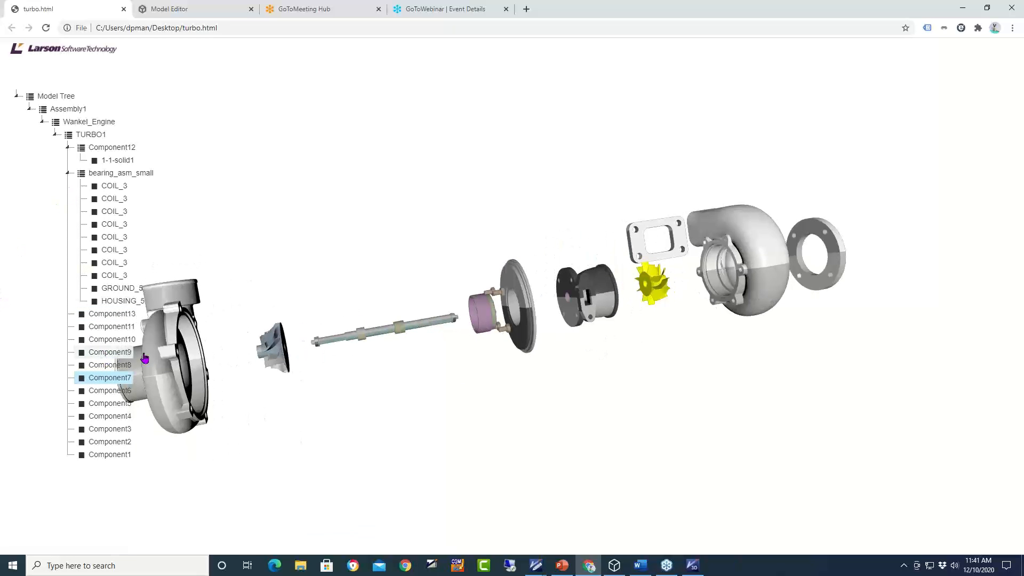
left_click_drag(668, 348, 675, 364)
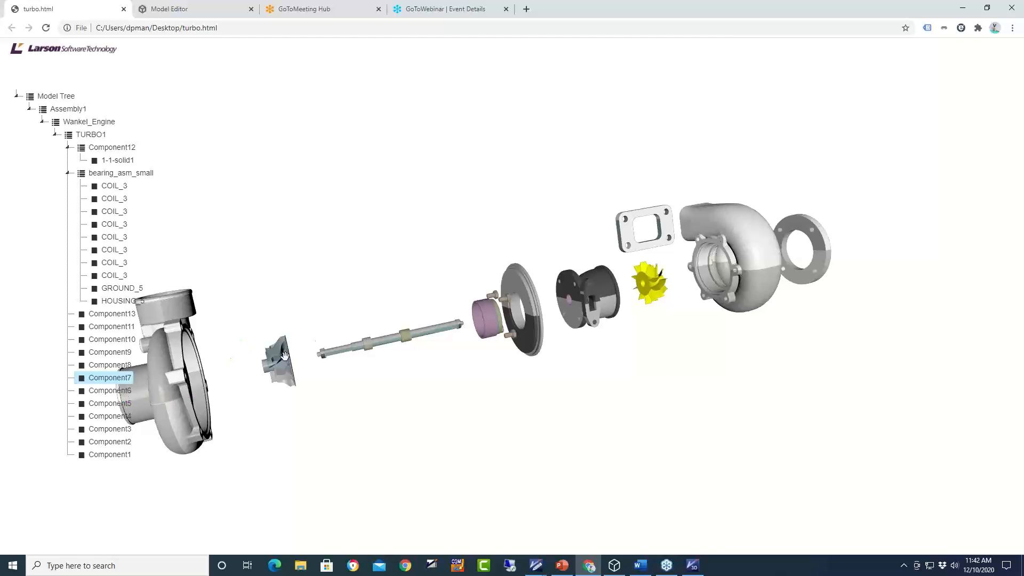
left_click_drag(319, 342, 389, 344)
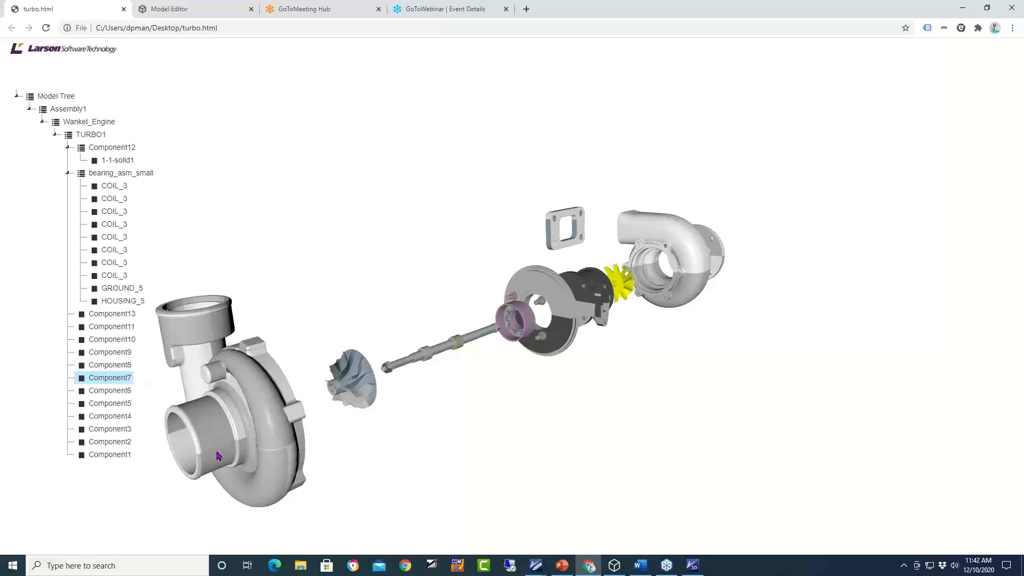
left_click(693, 566)
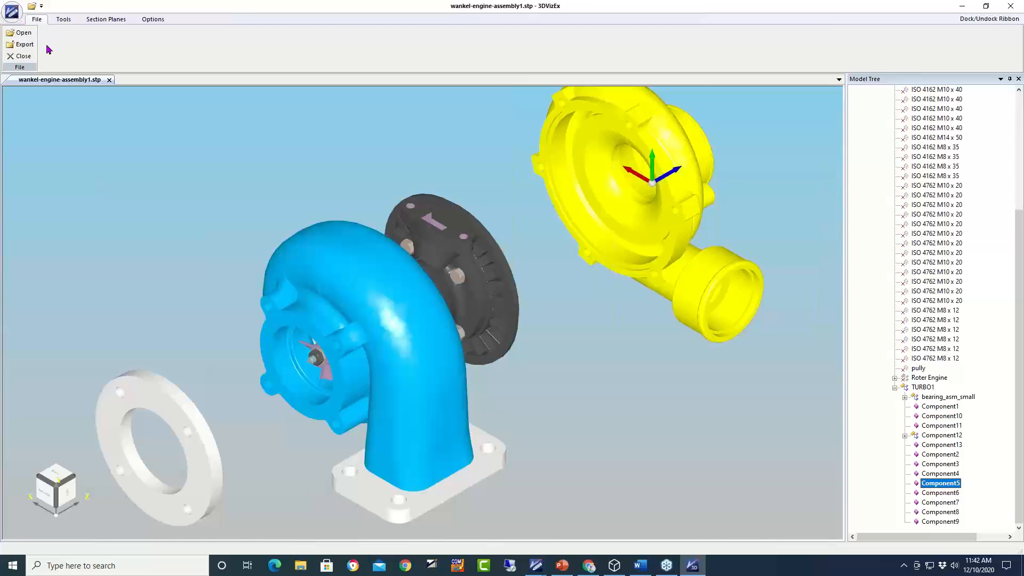
- Reset the explosion and colour the turbine volute housing blue
left_click(62, 22)
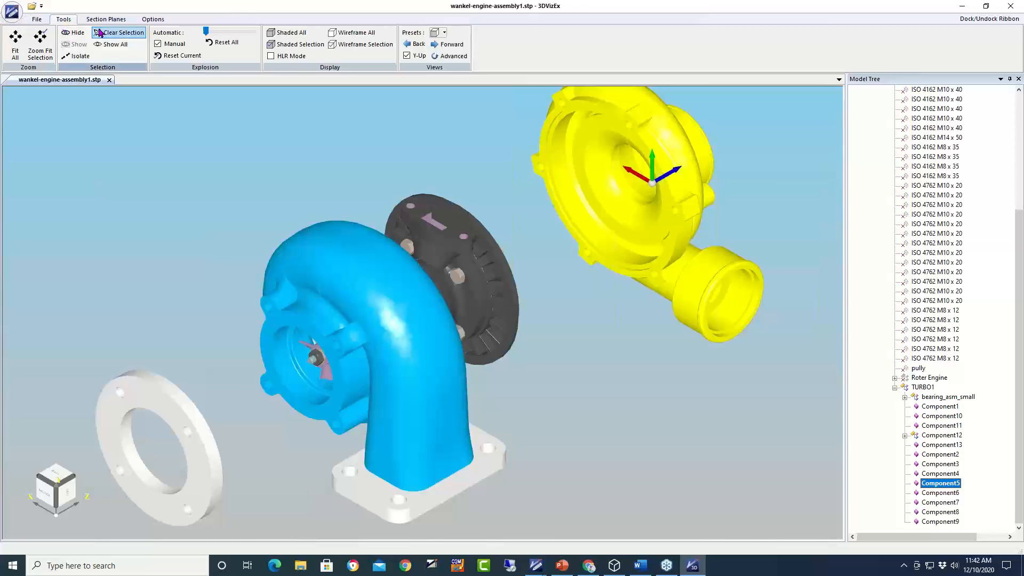
left_click(222, 43)
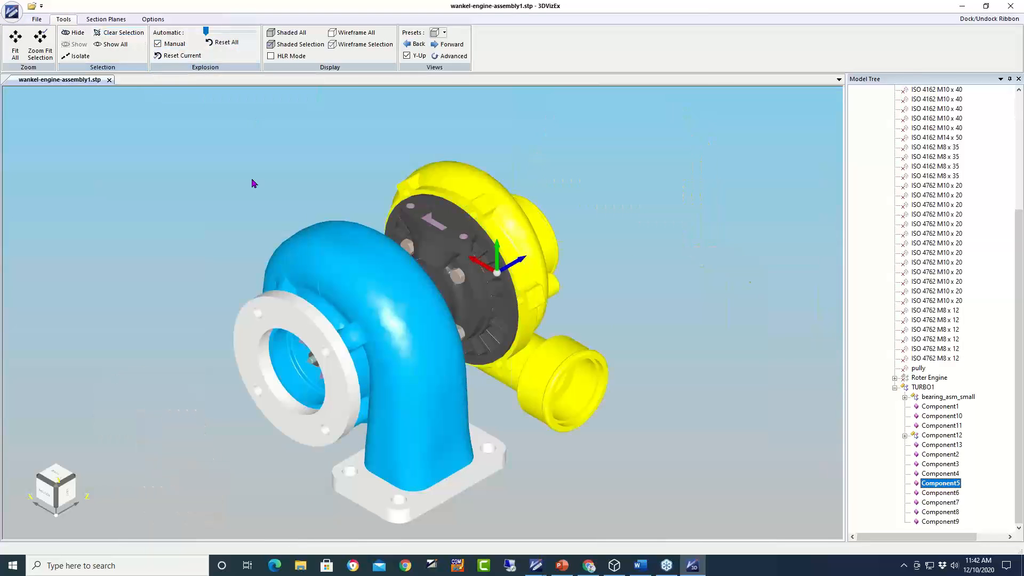
left_click(403, 331)
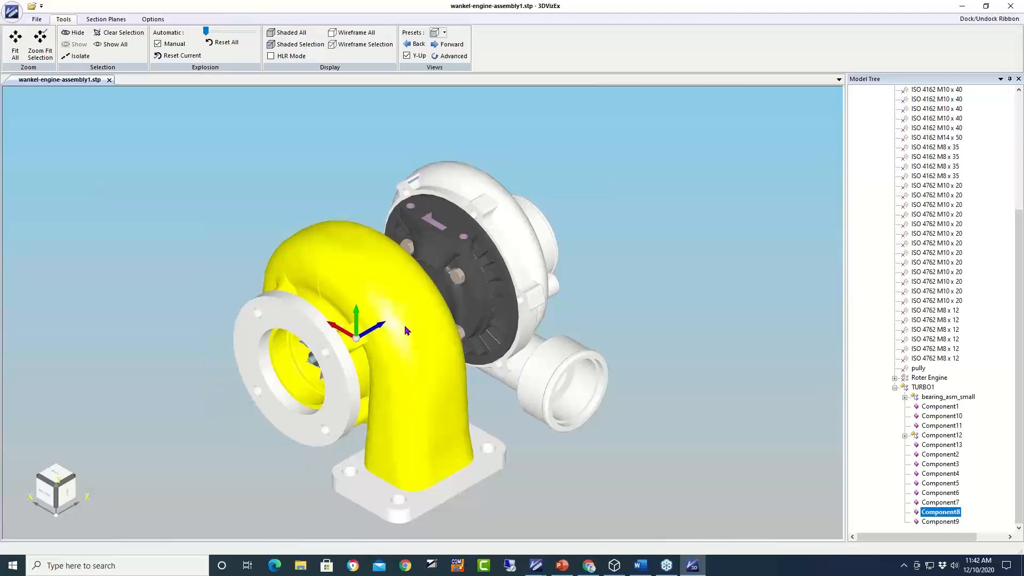
right_click(405, 331)
mouse_move(451, 426)
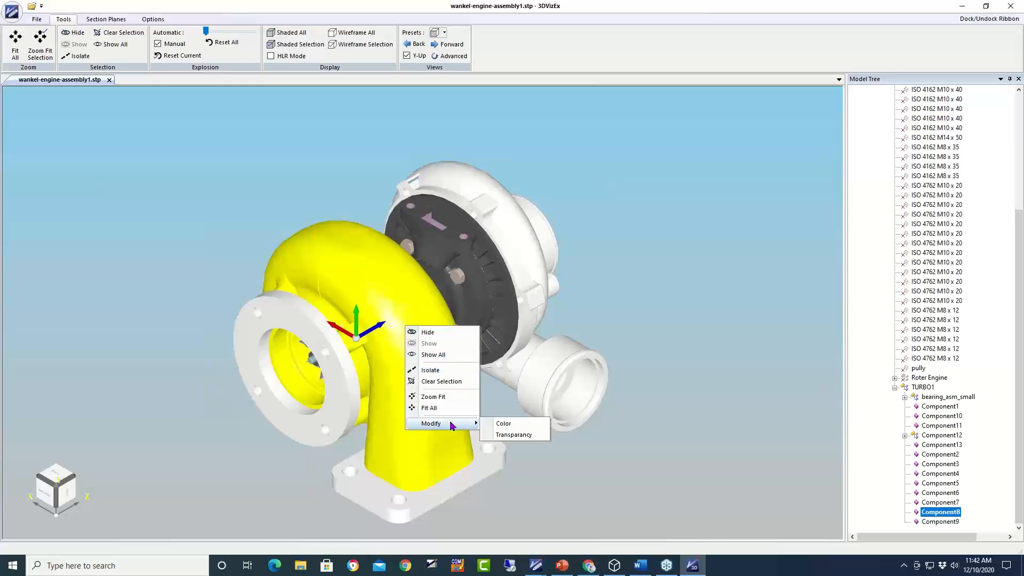
left_click(500, 424)
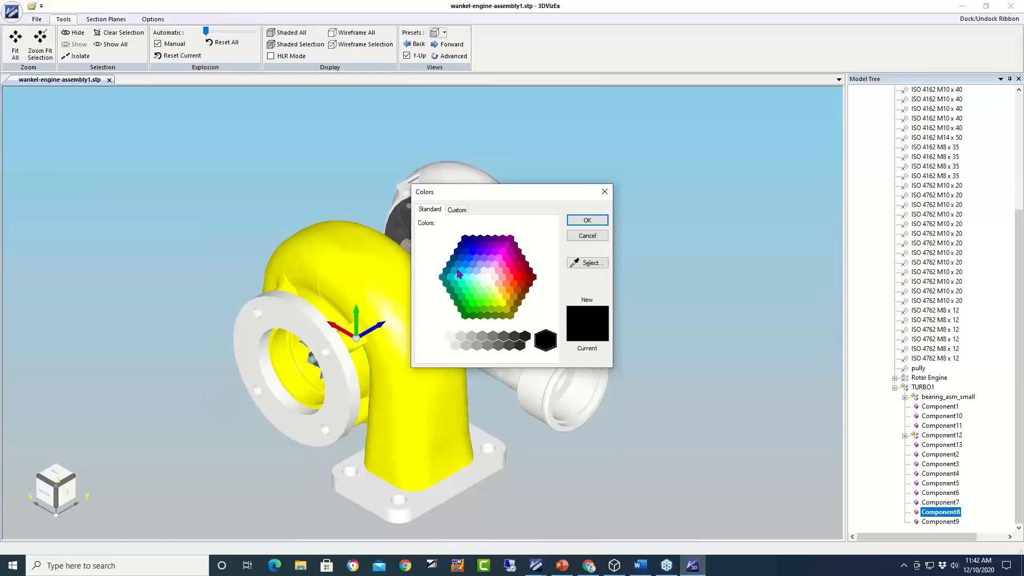
left_click(464, 265)
left_click(586, 222)
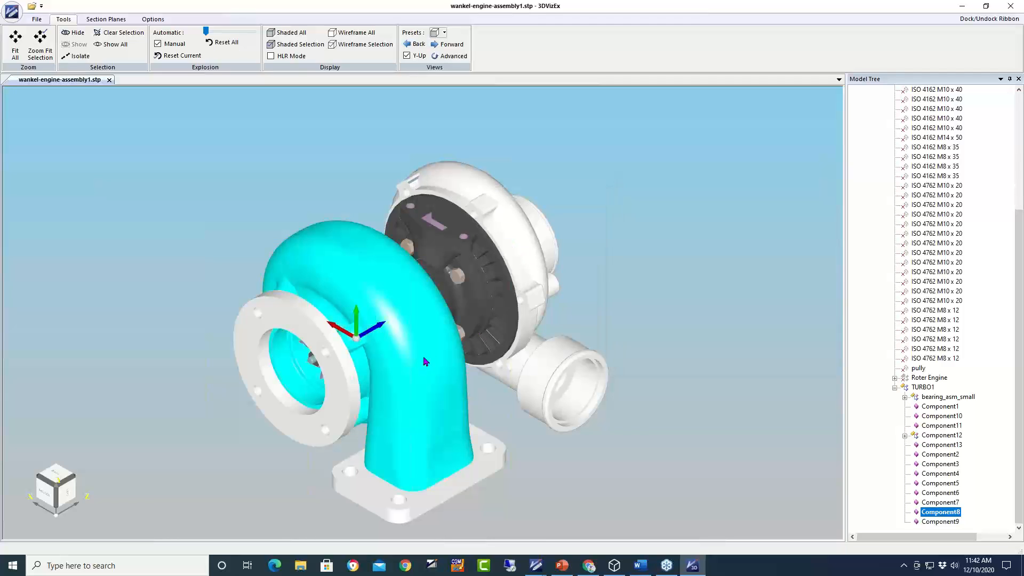
- Make the volute housing about half transparent, then clear the selection
left_click(534, 372)
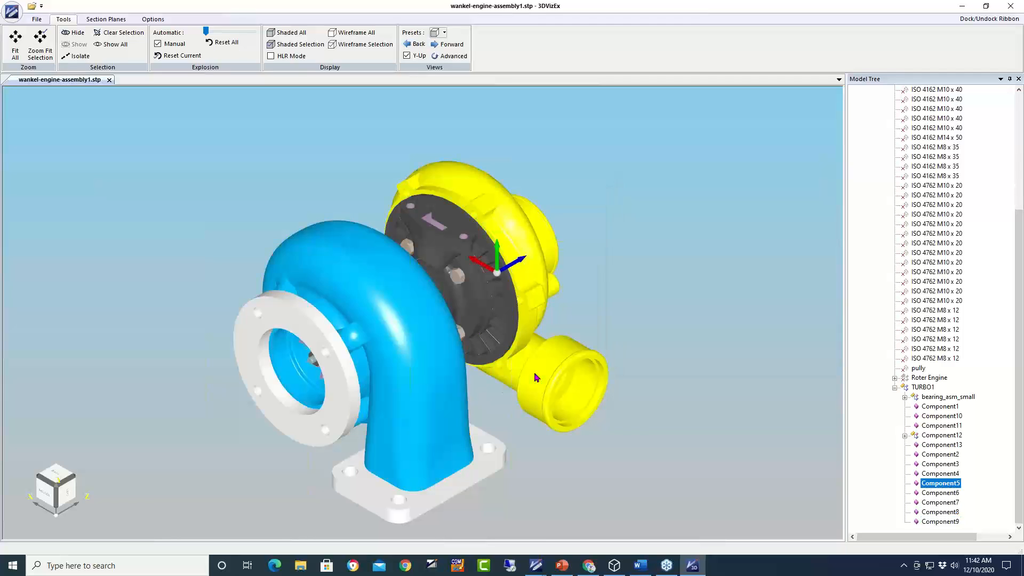
left_click(418, 400)
right_click(418, 395)
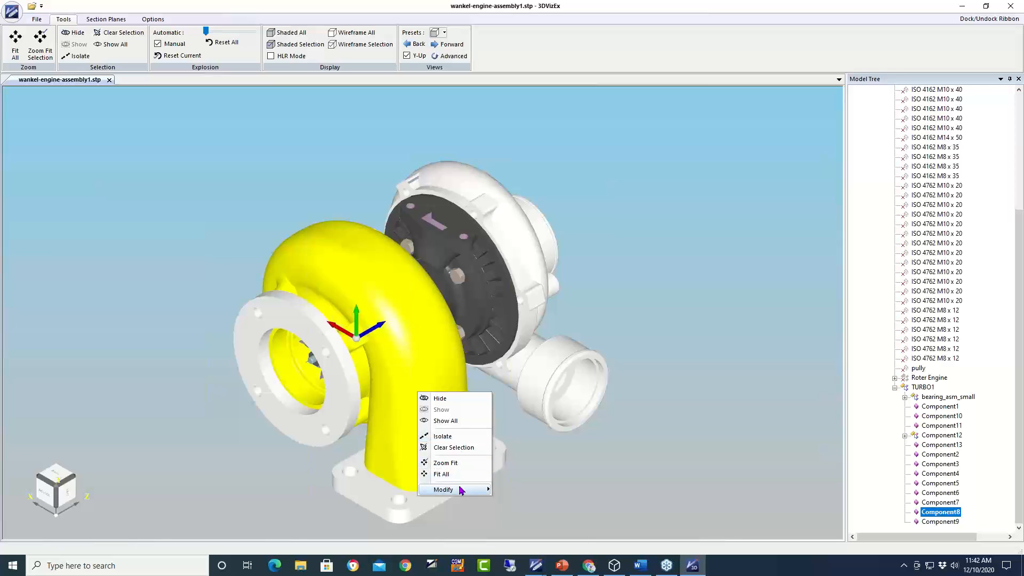
mouse_move(471, 490)
left_click(516, 503)
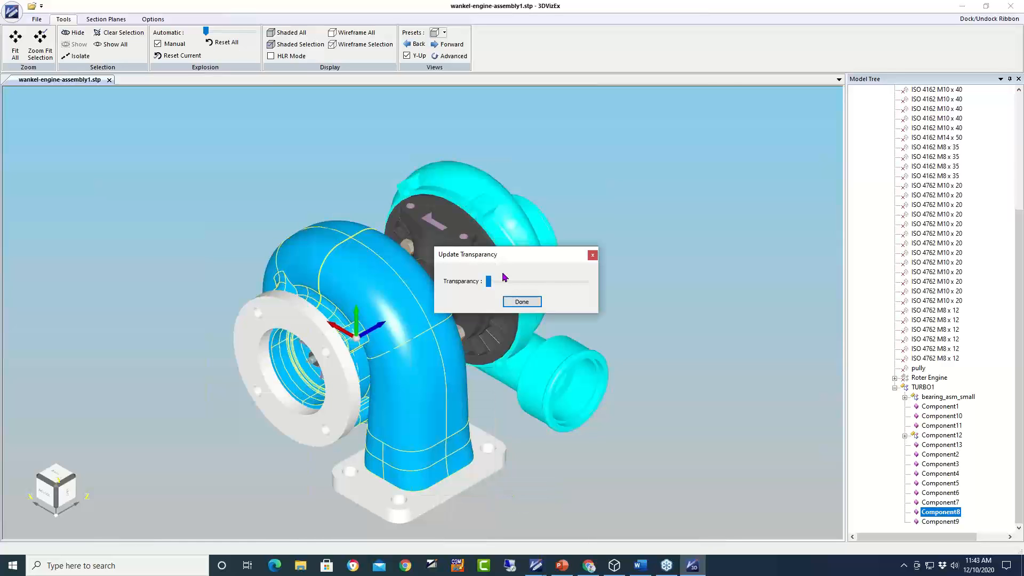
left_click_drag(490, 283, 525, 282)
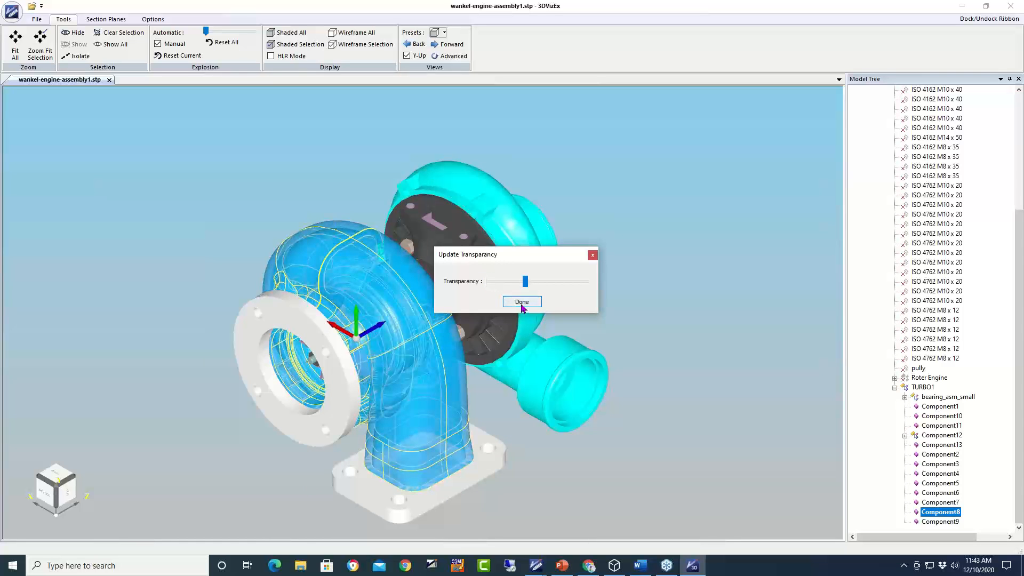
left_click(522, 302)
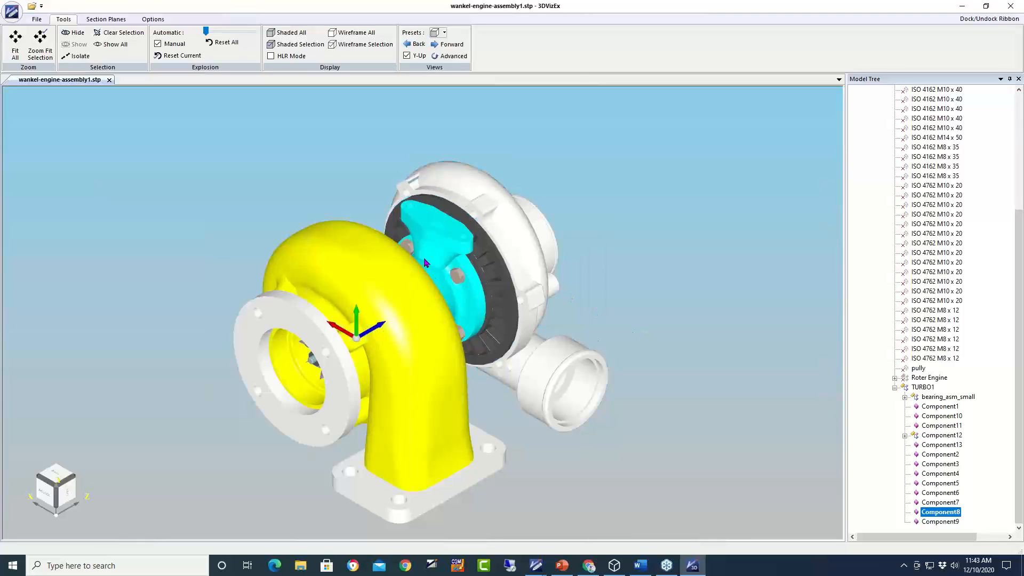
left_click(131, 33)
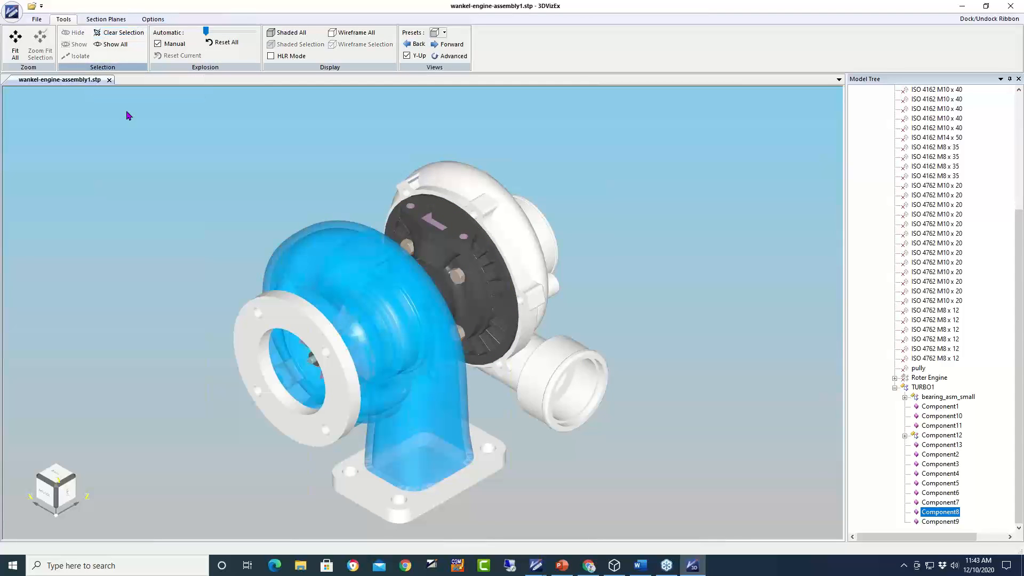
- Start a File > Export and choose X3DOM (HTML) as the file type
left_click(39, 22)
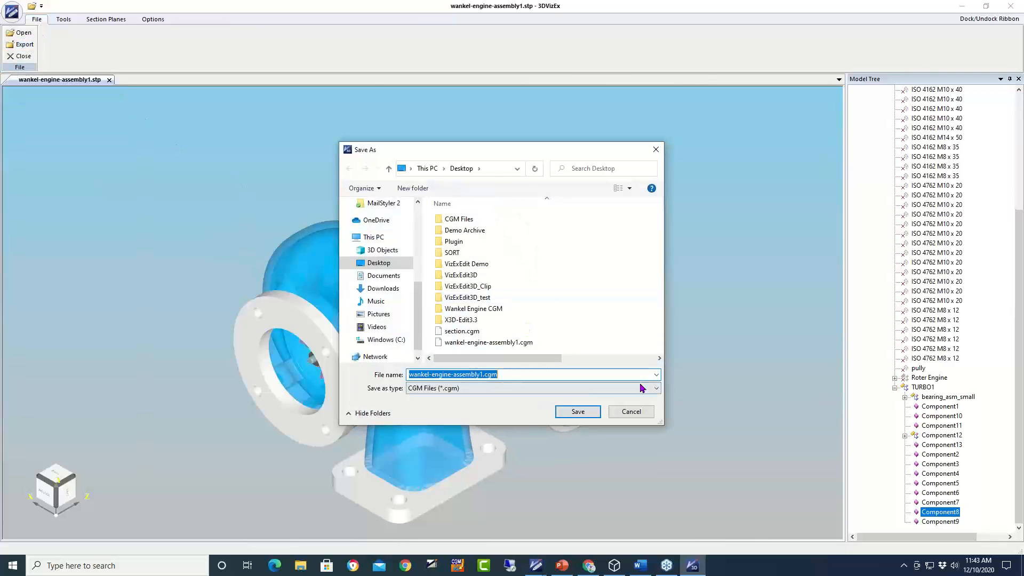
left_click(656, 374)
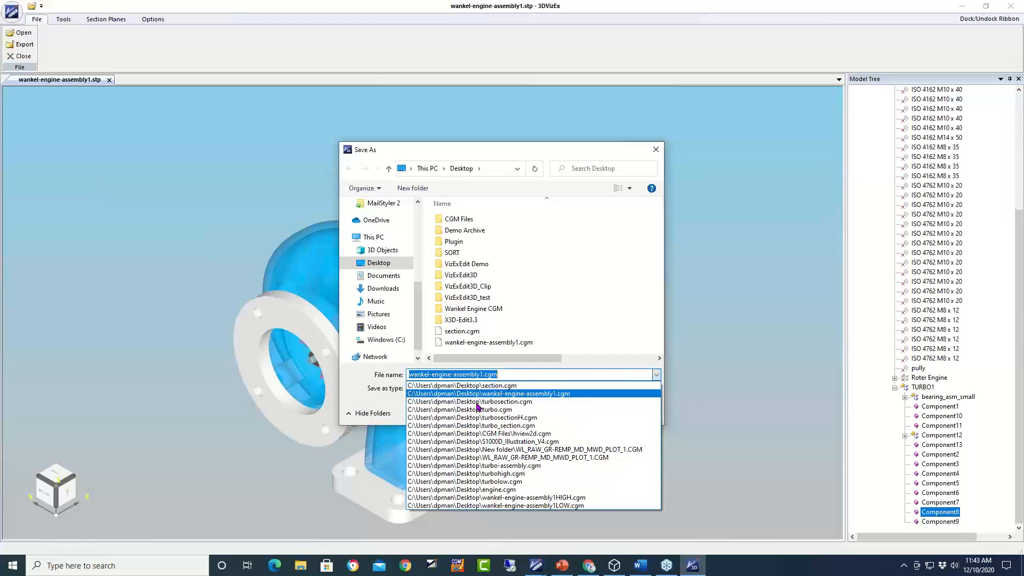
left_click(592, 354)
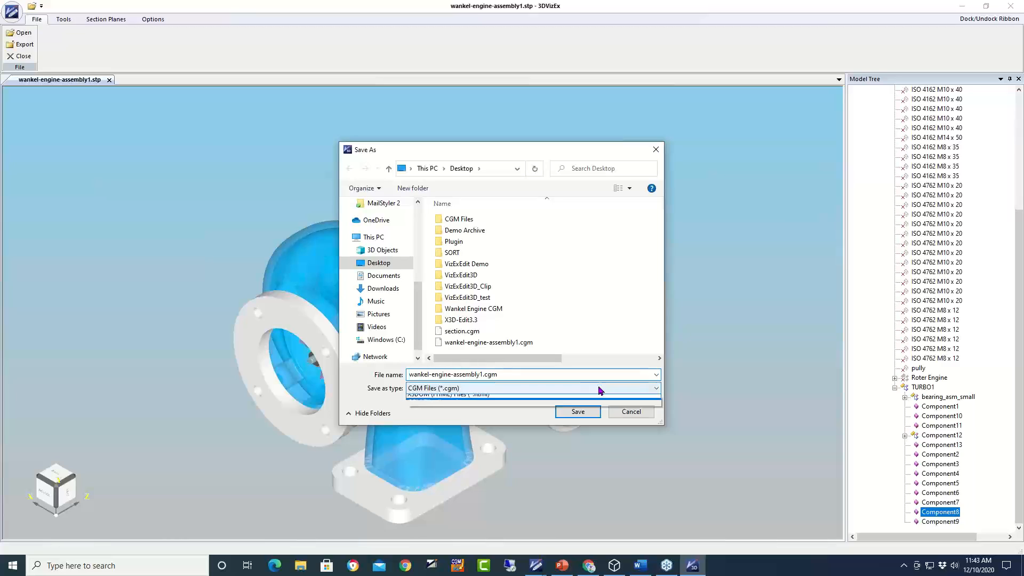
left_click(599, 389)
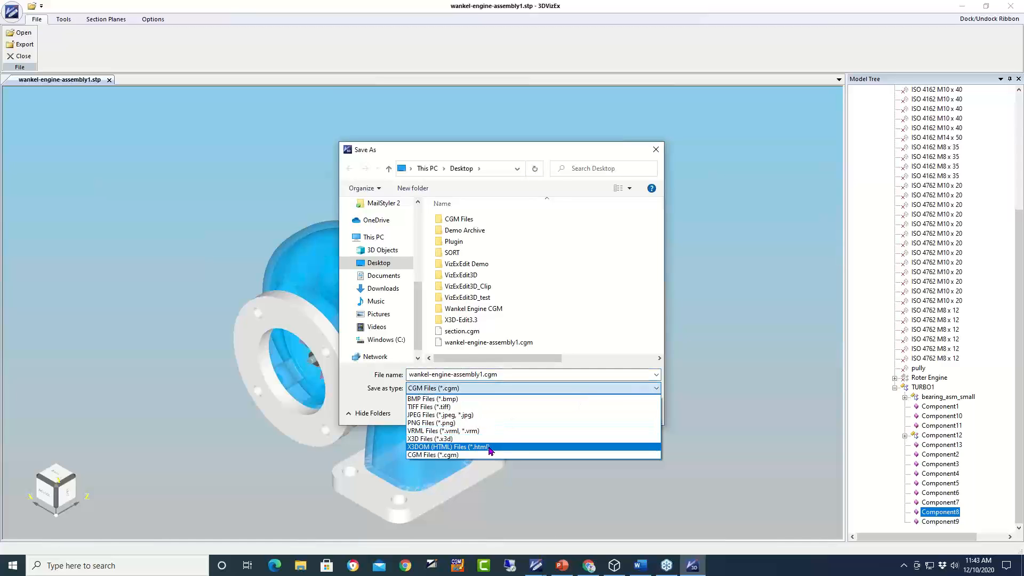
left_click(490, 447)
- Rename the export file to trans.html and save it
left_click(481, 375)
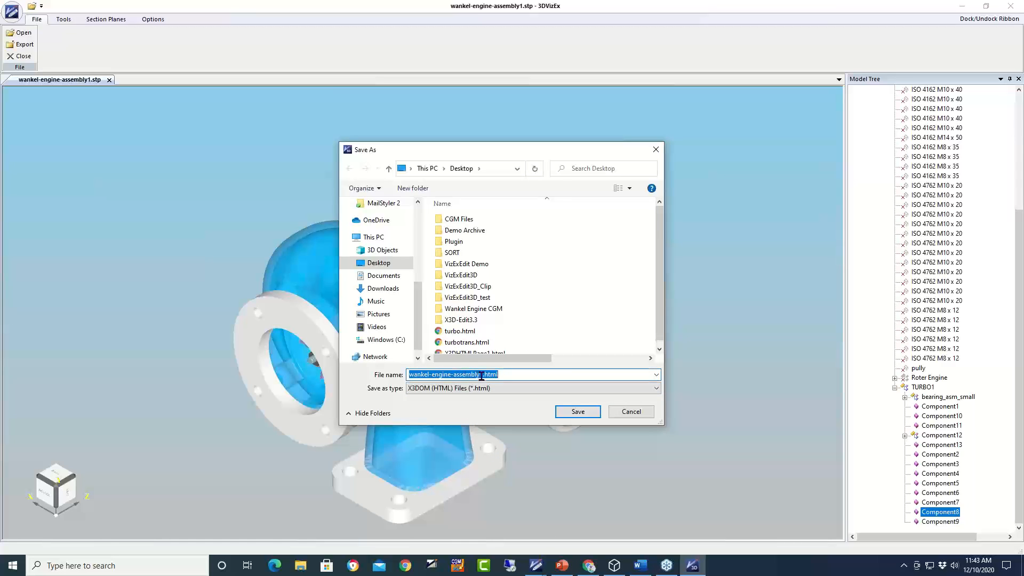
left_click_drag(482, 375, 246, 319)
type("trsns")
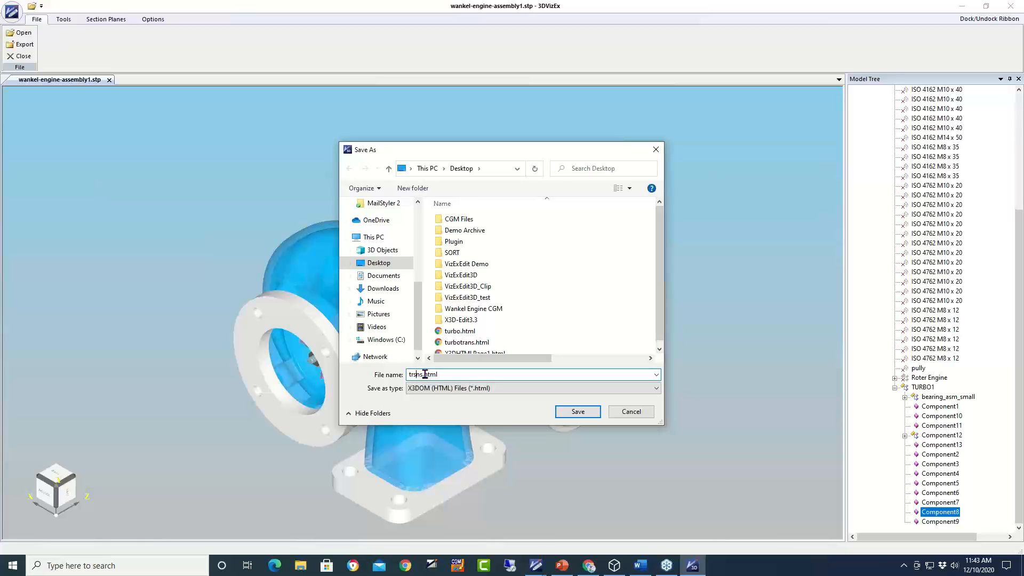
key("BackSpace")
type("a")
left_click(578, 412)
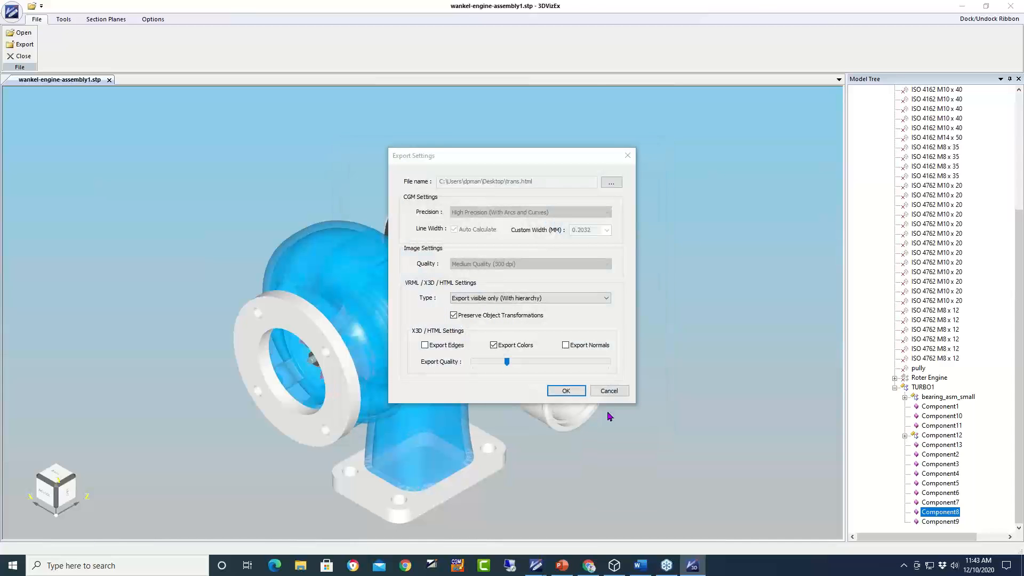
- Accept the export settings and wait for the trans.html export to finish
left_click(576, 394)
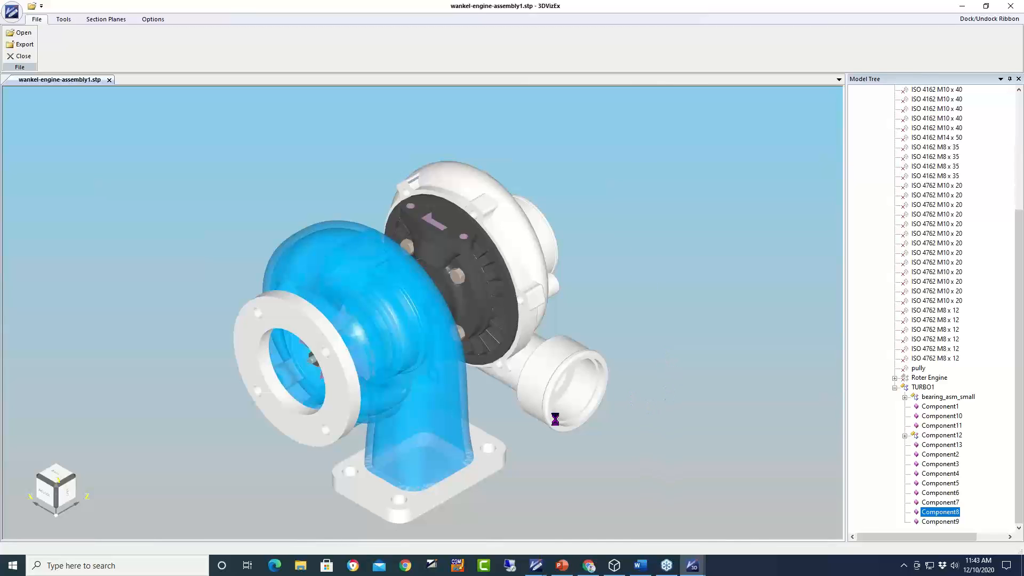
mouse_move(699, 569)
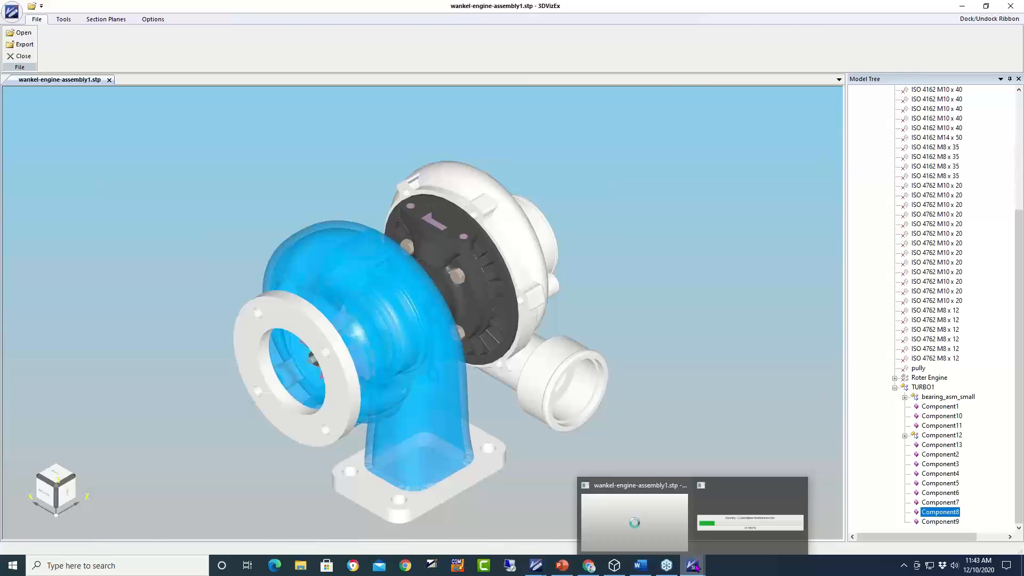
mouse_move(718, 494)
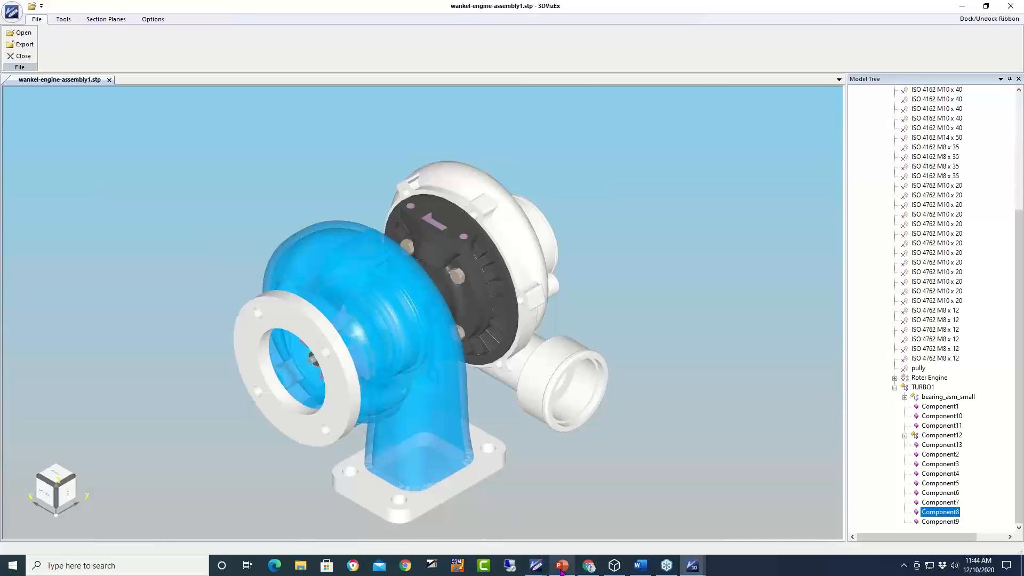
mouse_move(561, 570)
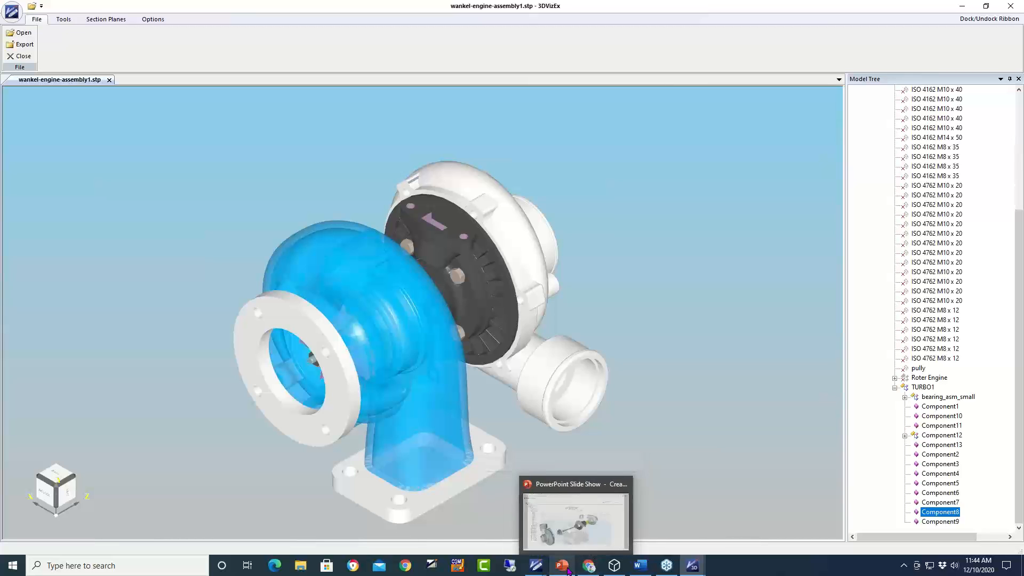
- Go back to the 3D format export slide, advance to 'VizEx Edit 3D - Benefits', and raise the Bee.glb viewer
left_click(564, 569)
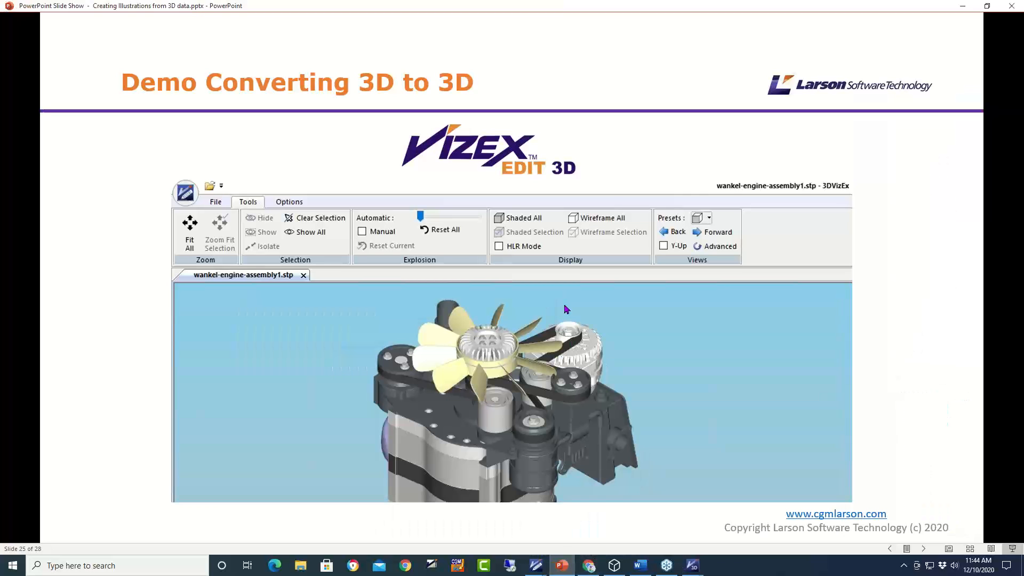
key("Left")
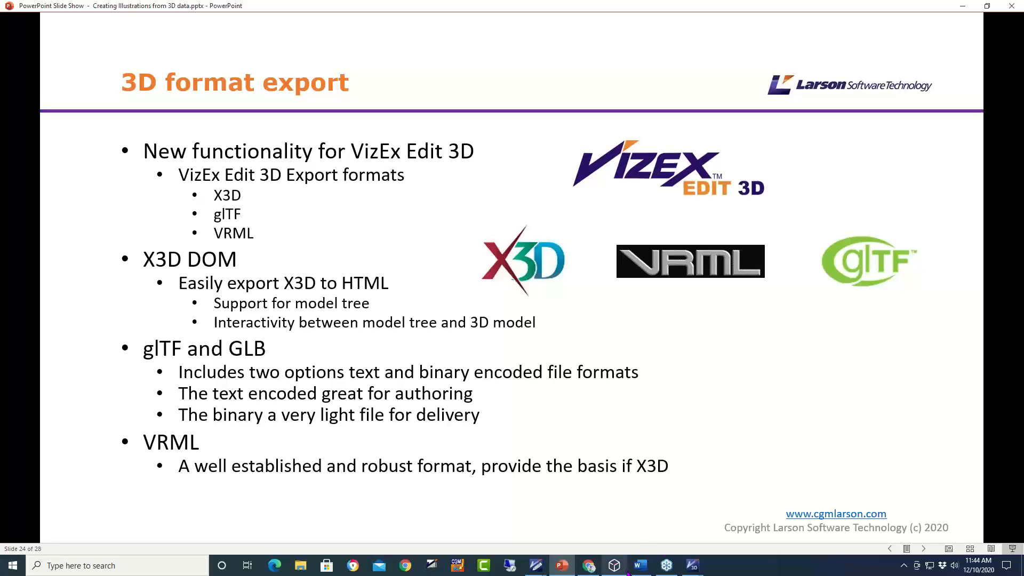
mouse_move(615, 573)
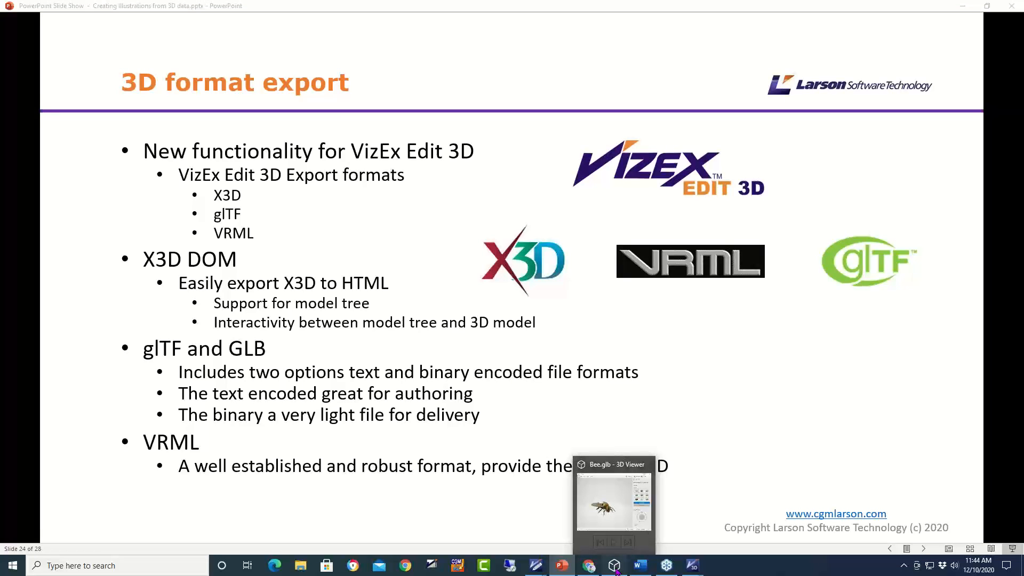
left_click(616, 572)
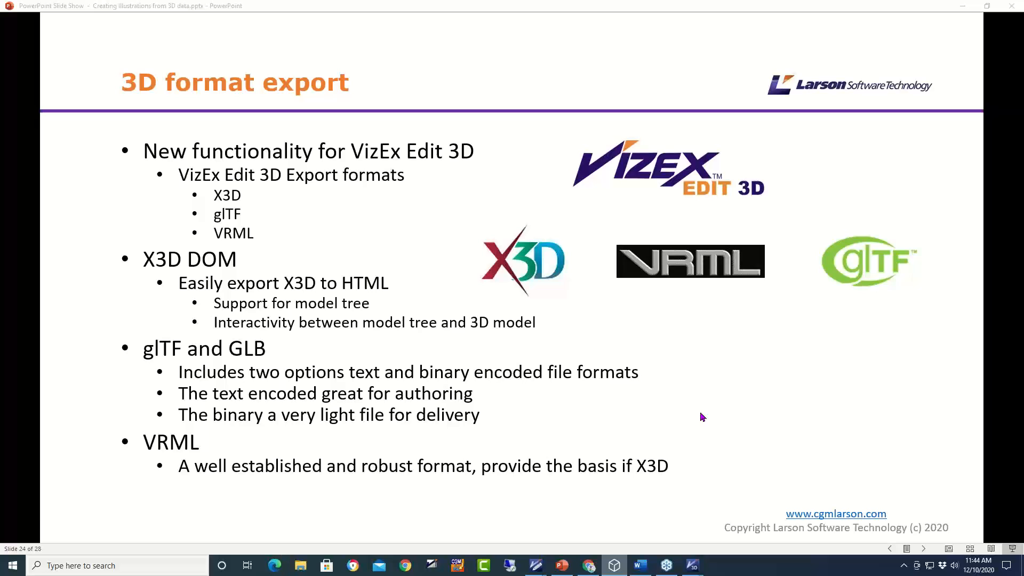
left_click(724, 432)
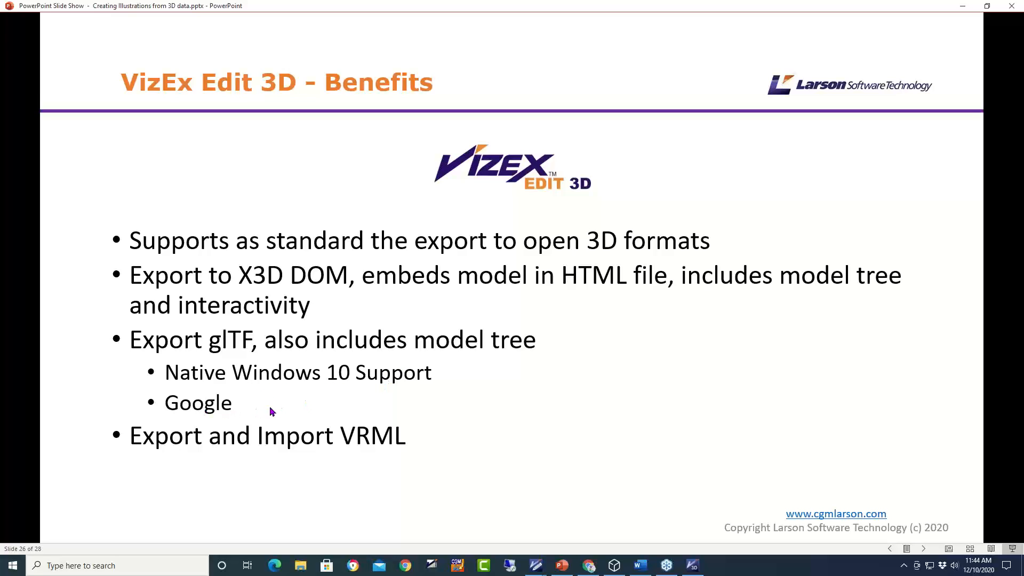
left_click(615, 566)
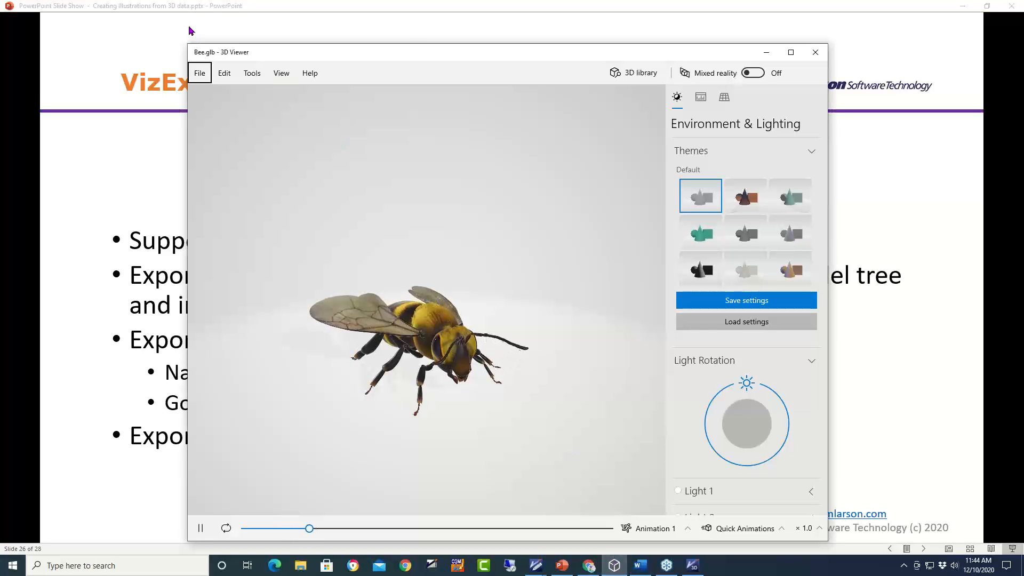
- Open Wankel-engine-Assembly1.gltf in 3D Viewer in place of the bee
left_click(207, 75)
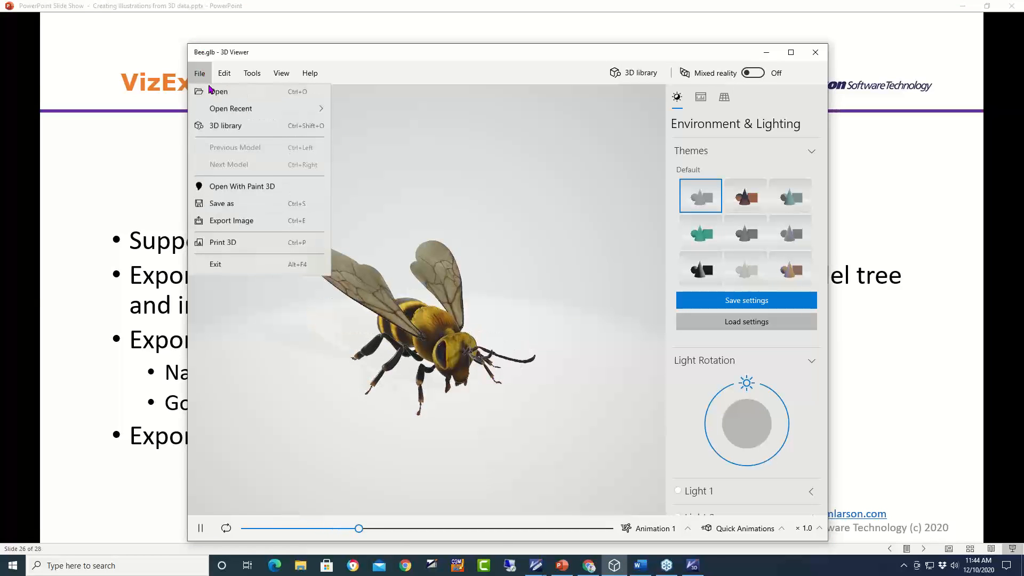
left_click(222, 96)
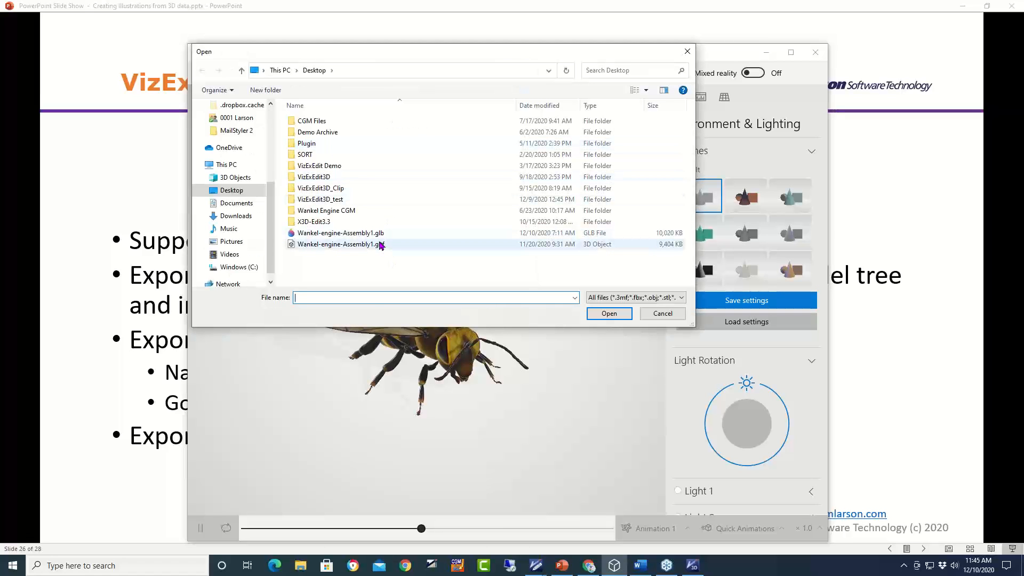
left_click(382, 245)
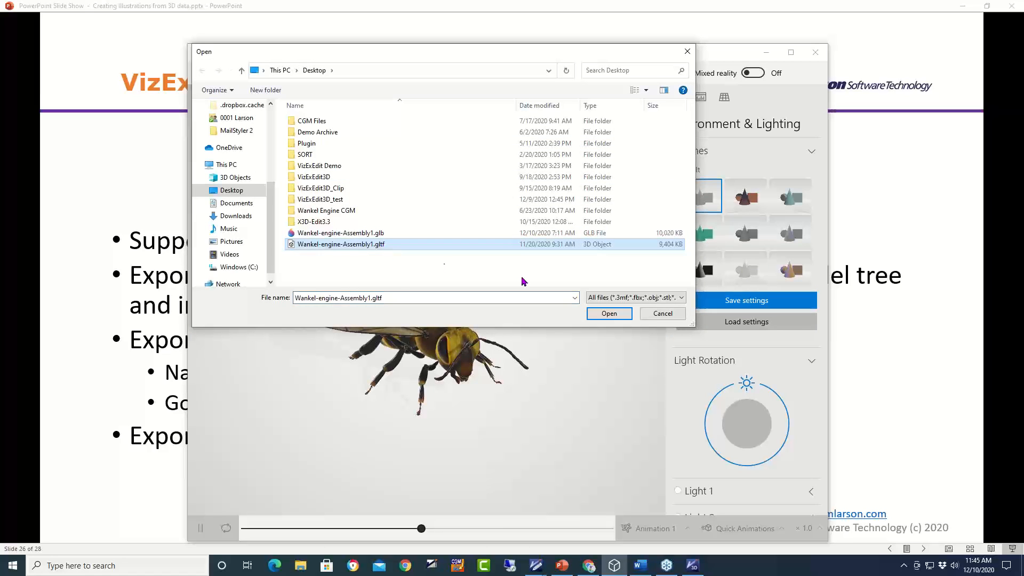
left_click(610, 313)
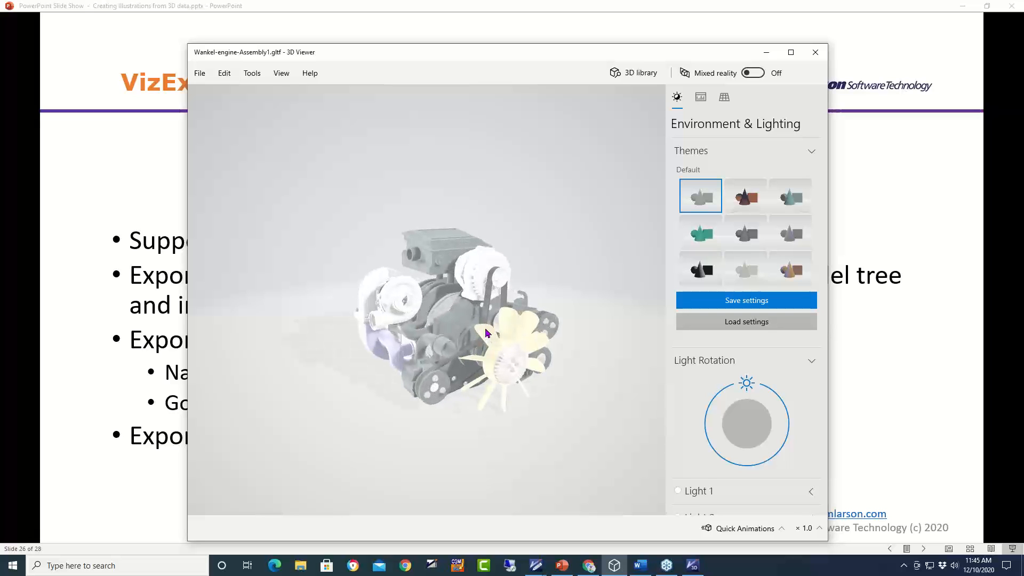
- Orbit and zoom the engine so the fan faces forward, then minimise the viewer
left_click_drag(528, 333, 469, 307)
scroll(473, 352, "up", 4)
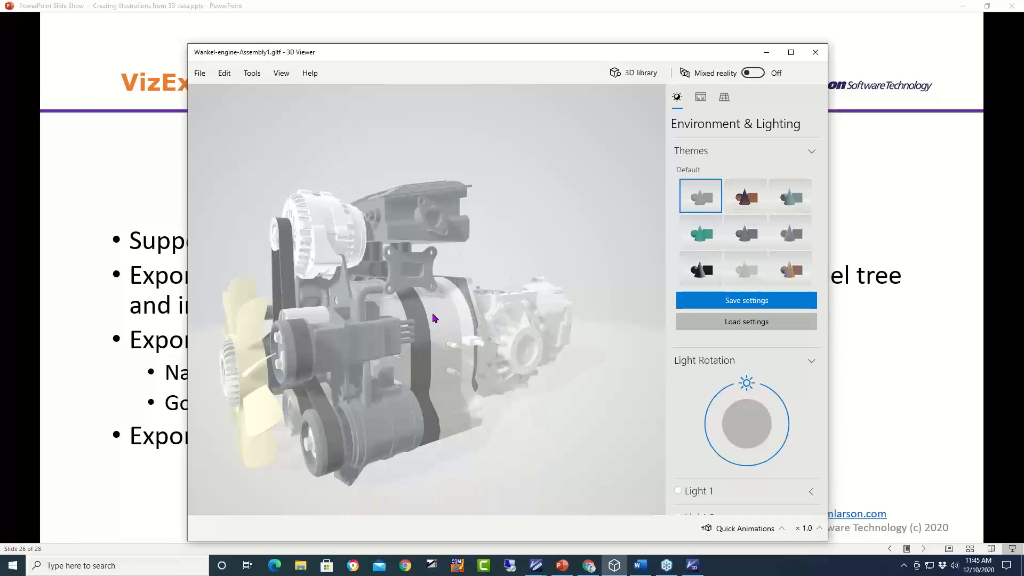
left_click_drag(432, 314, 460, 310)
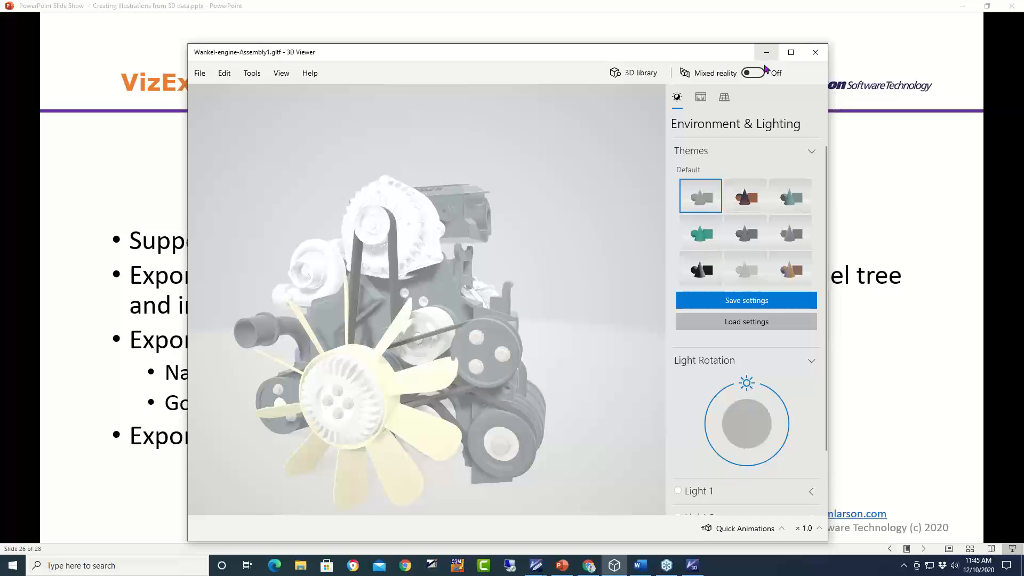
left_click_drag(590, 302, 607, 275)
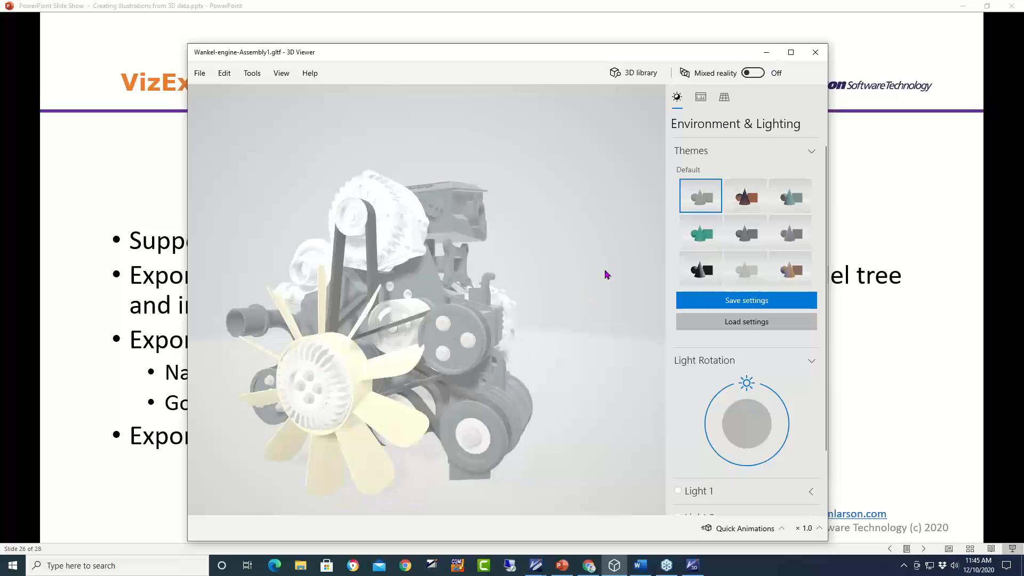
left_click(767, 52)
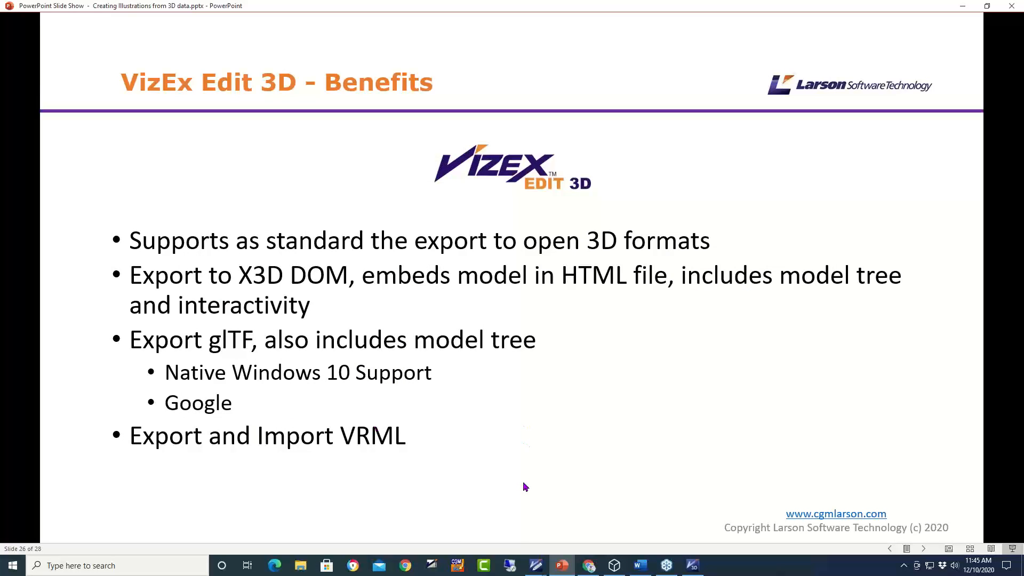
- Switch Chrome to the modelviewer.dev Model Editor tab and restore the window down
mouse_move(589, 565)
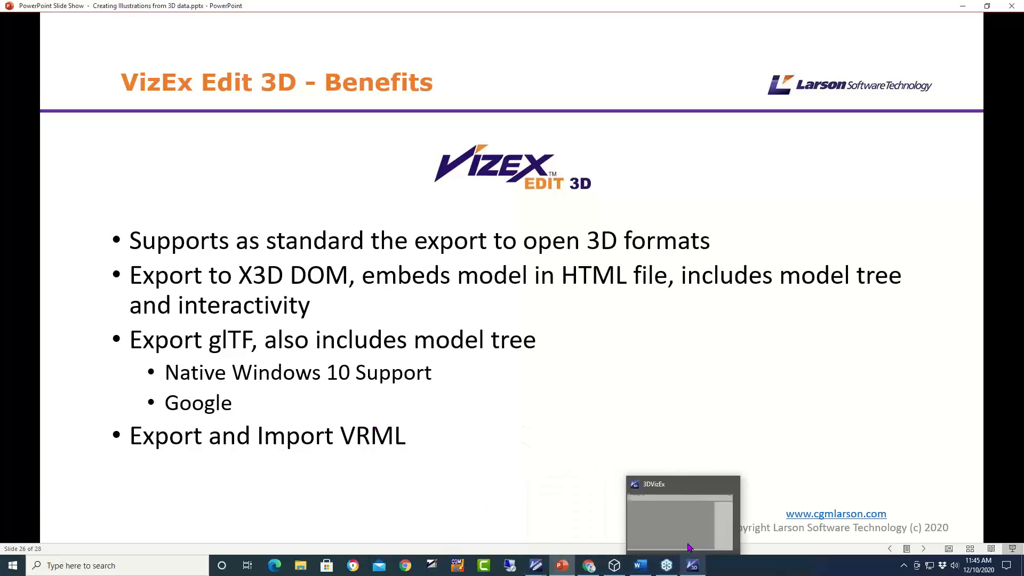
left_click(589, 567)
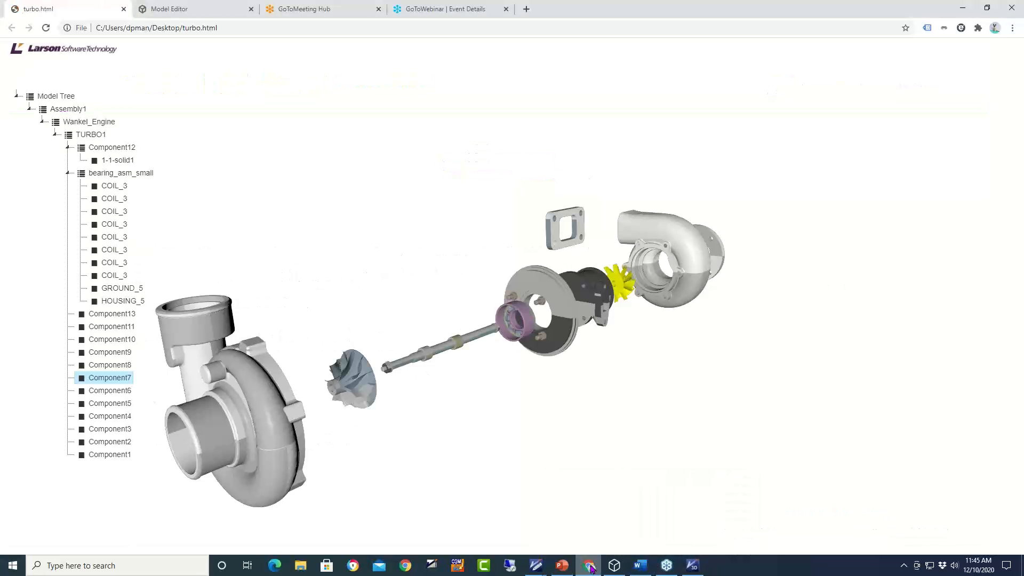
left_click(429, 13)
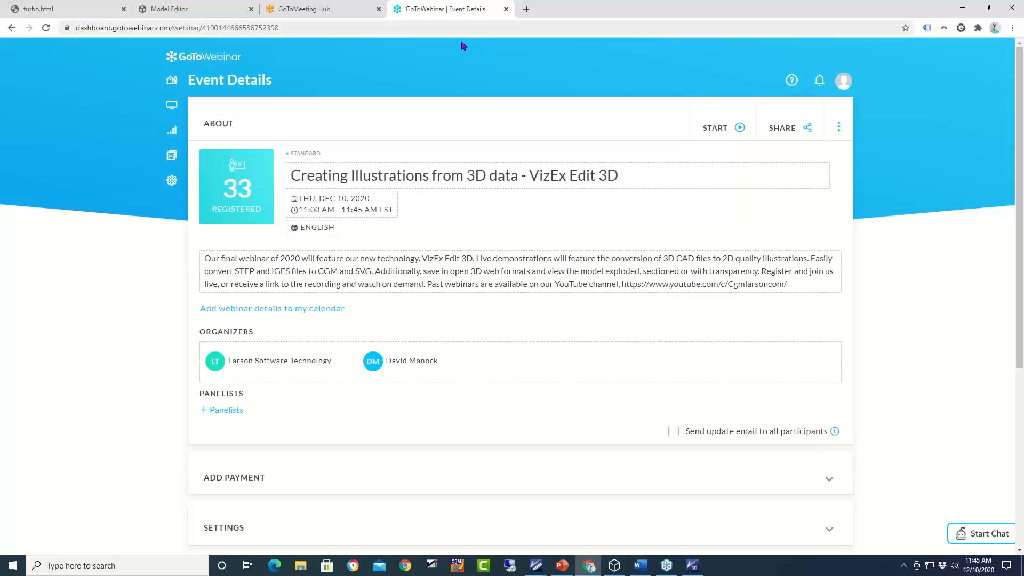
left_click(194, 11)
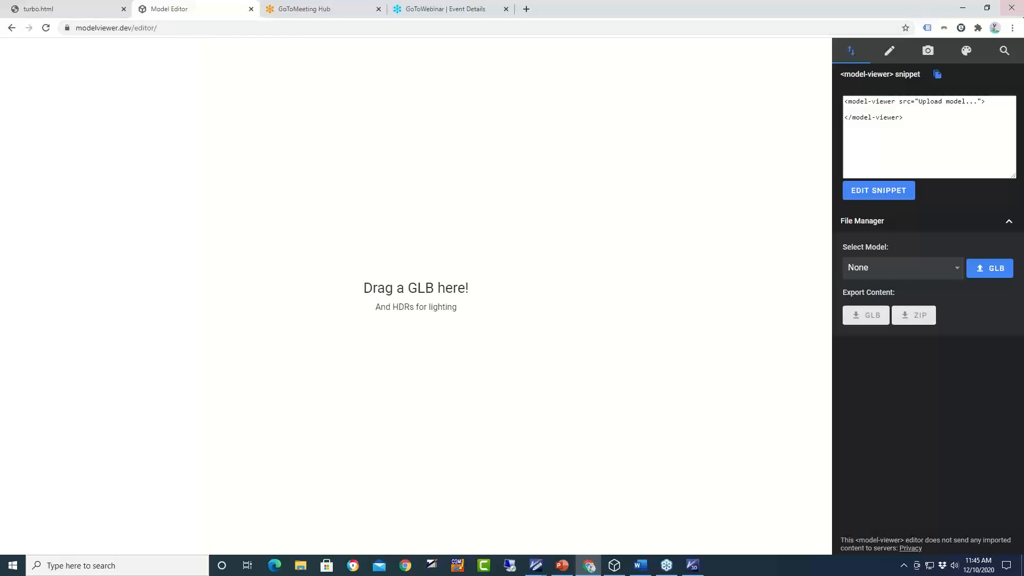
left_click(985, 7)
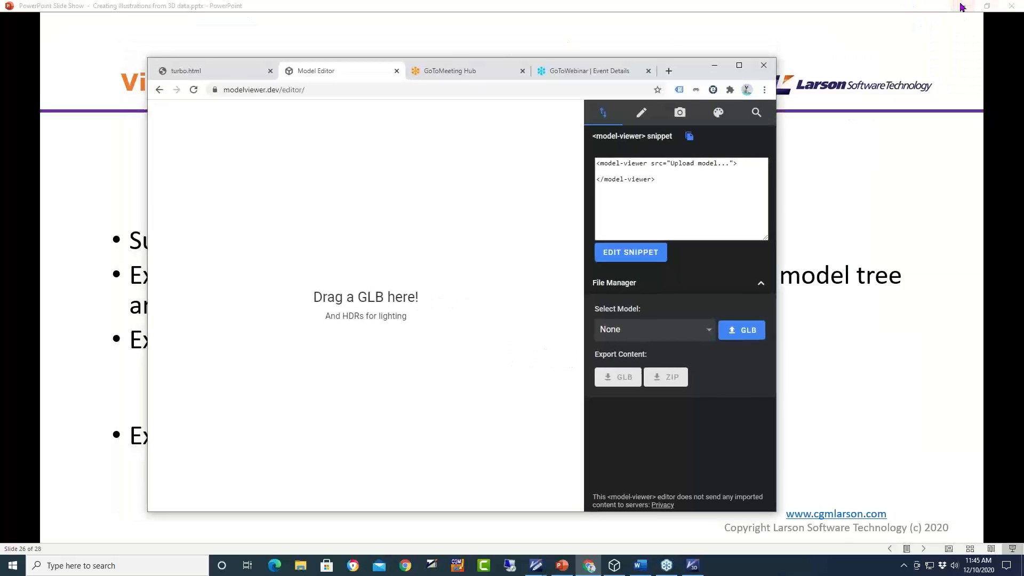
- Clear the other windows away and drop Wankel-engine-Assembly1.glb from the desktop into the editor
left_click(962, 7)
left_click(962, 6)
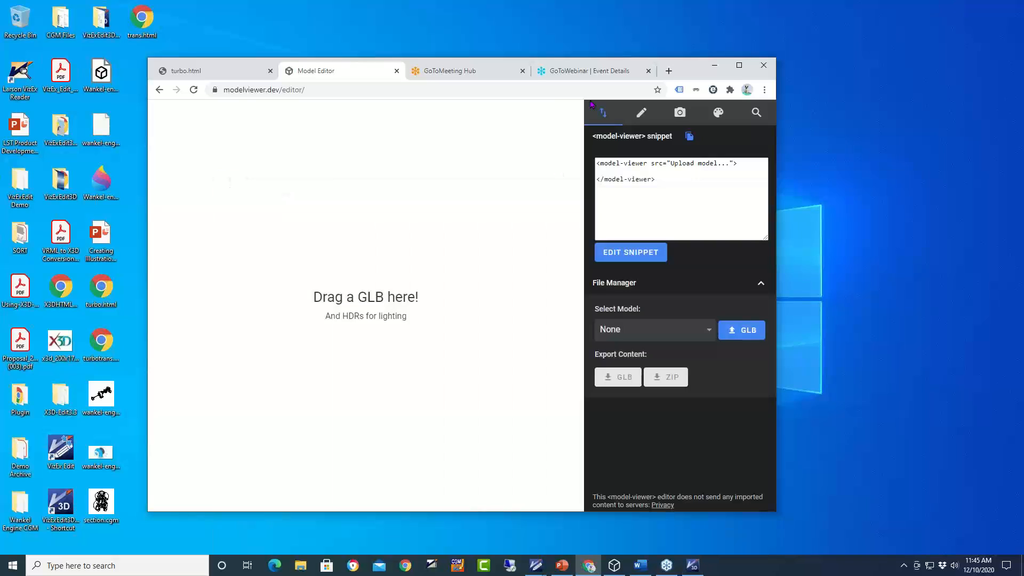
left_click_drag(693, 64, 741, 57)
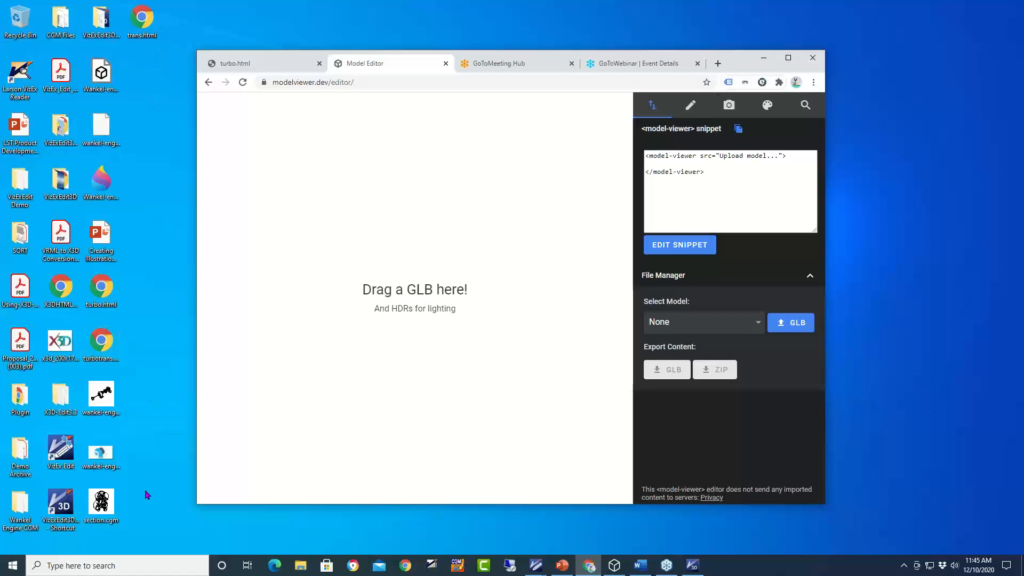
left_click(102, 456)
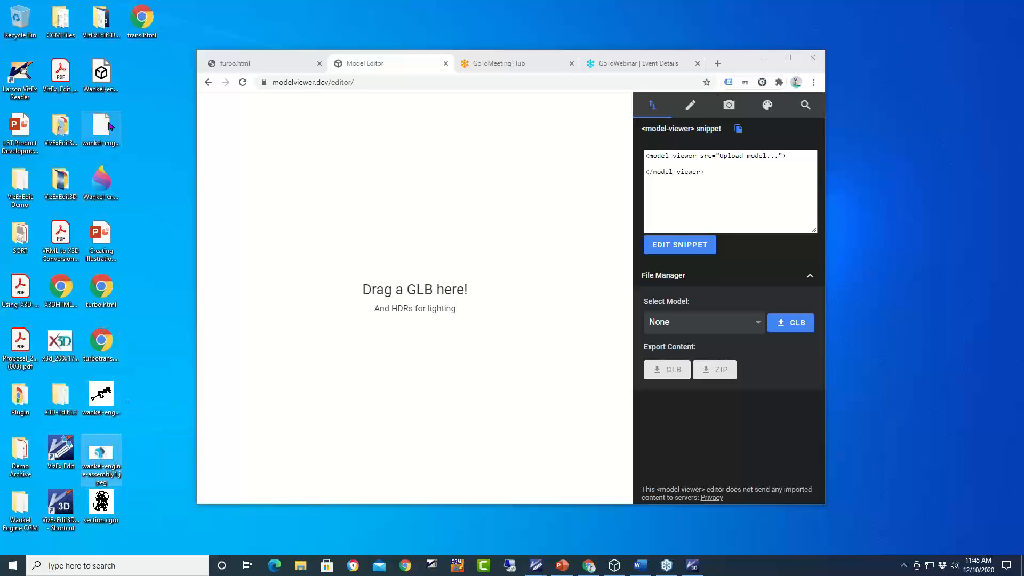
left_click_drag(105, 182, 418, 227)
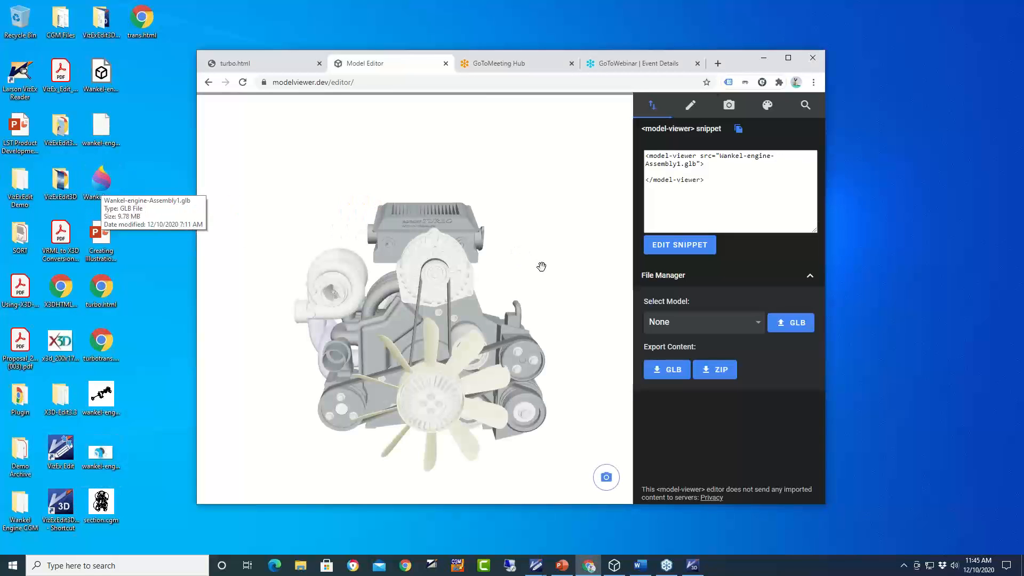
- Maximise the Model Editor, orbit the engine to a low three-quarter side view, then switch to 3DVizEx
left_click(789, 57)
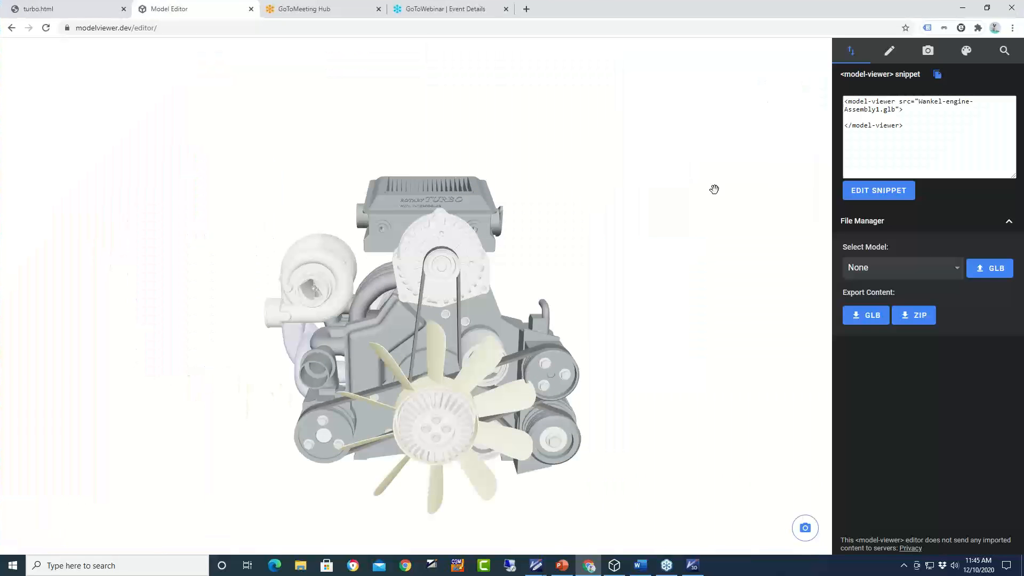
left_click_drag(555, 331, 486, 361)
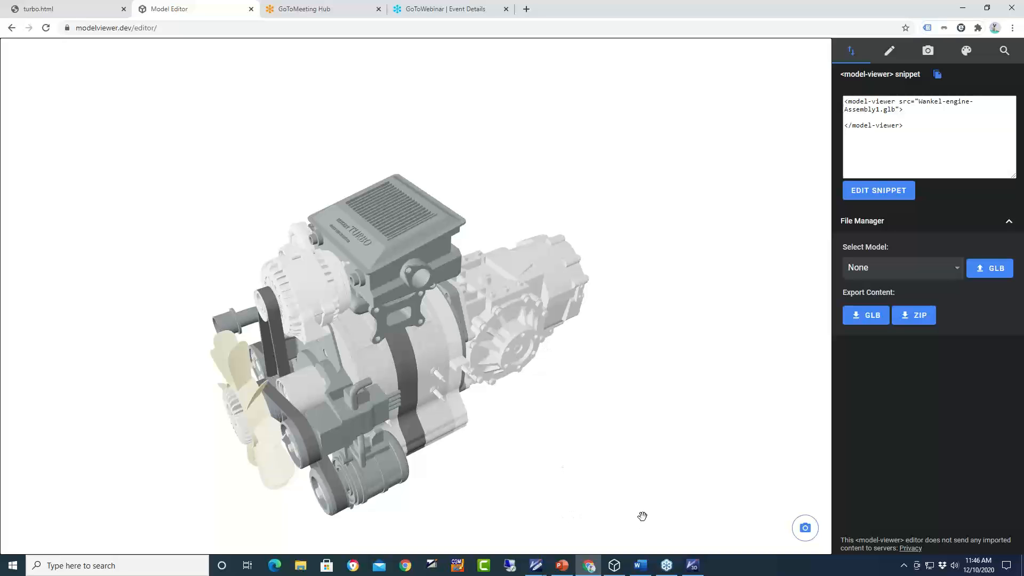
left_click_drag(590, 414, 590, 417)
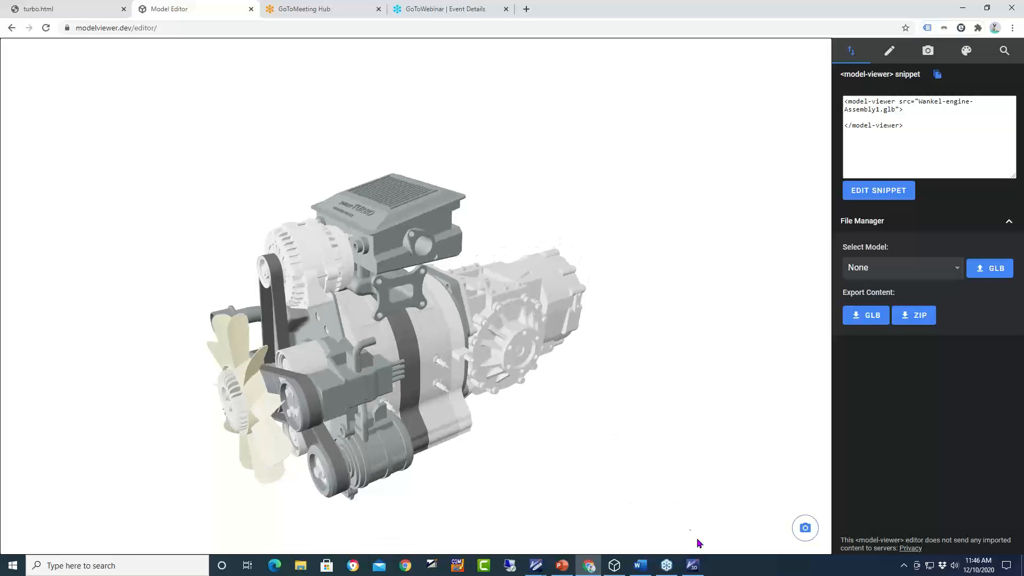
left_click(693, 567)
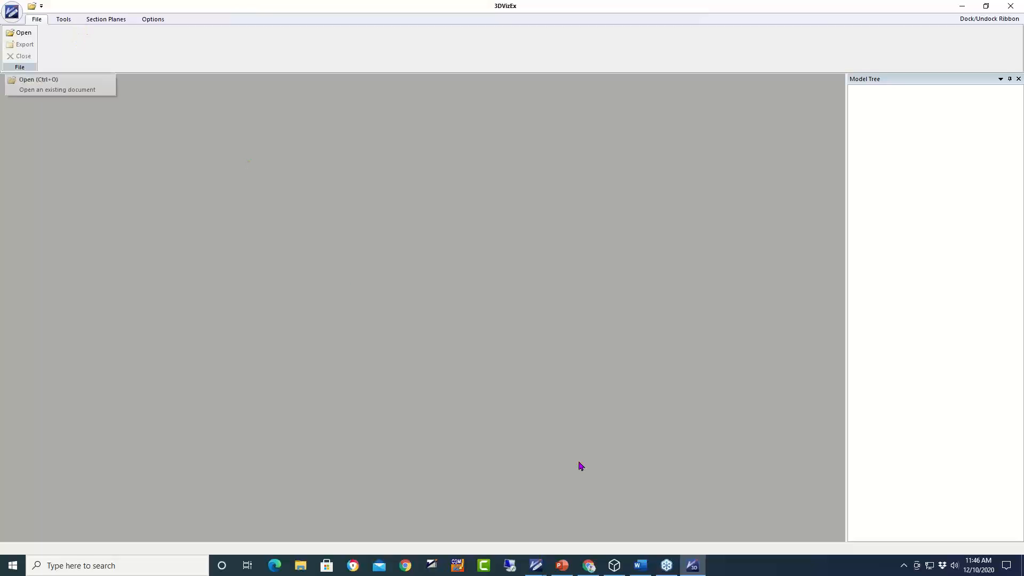
- Open trans.html in Chrome and close it, then resume the slide show on the Summary slide
left_click(962, 6)
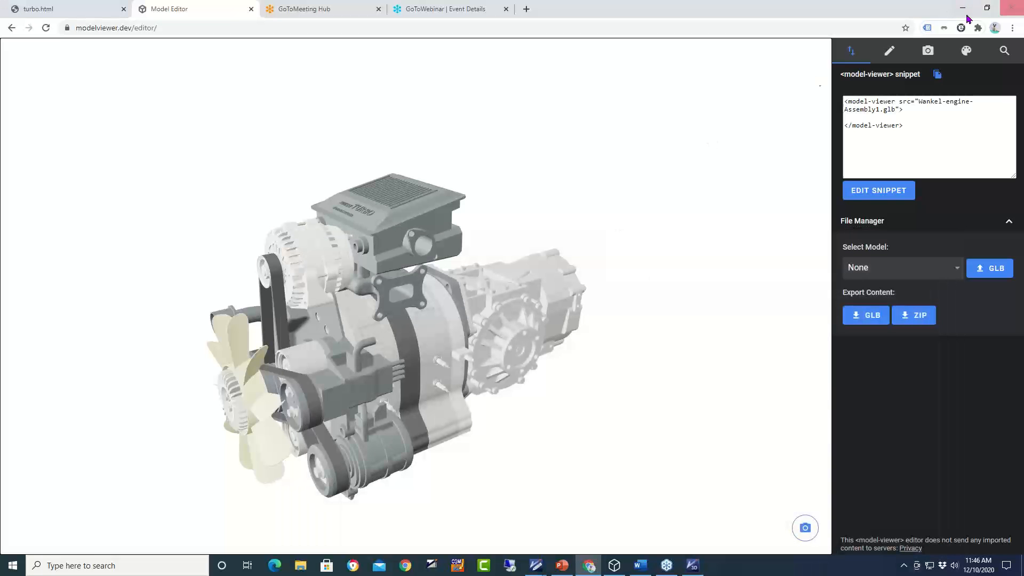
left_click(964, 8)
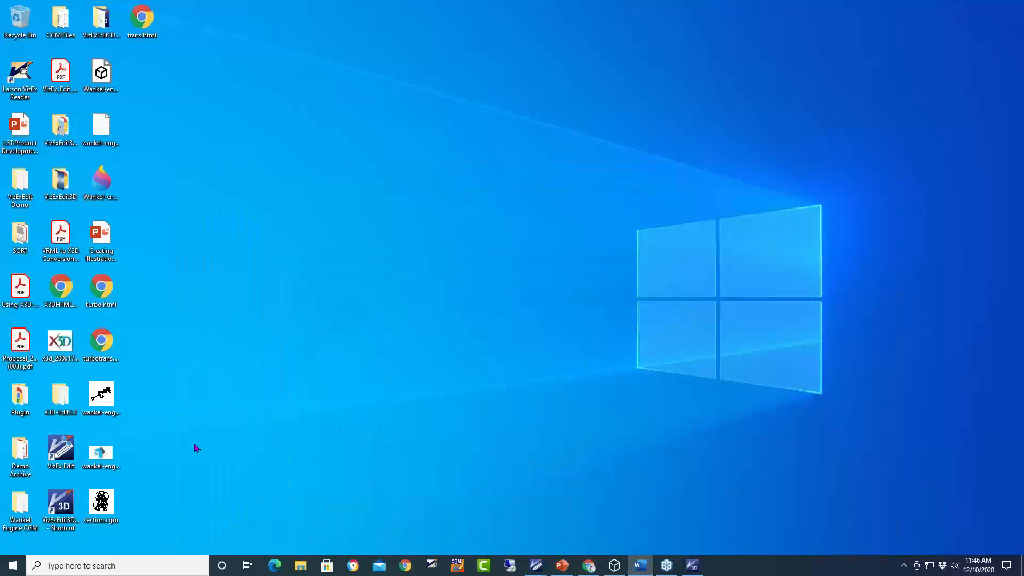
double_click(143, 23)
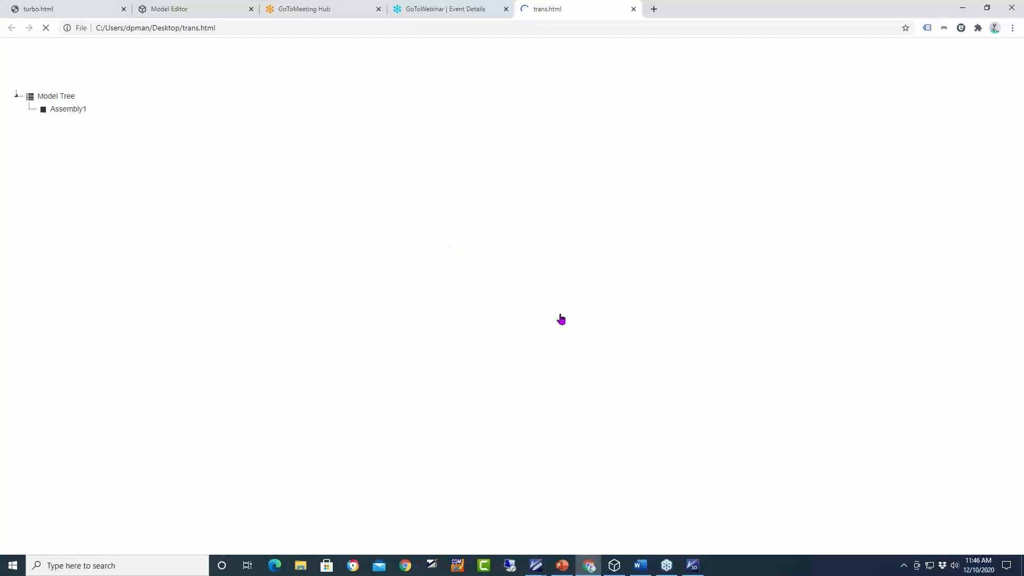
left_click(634, 9)
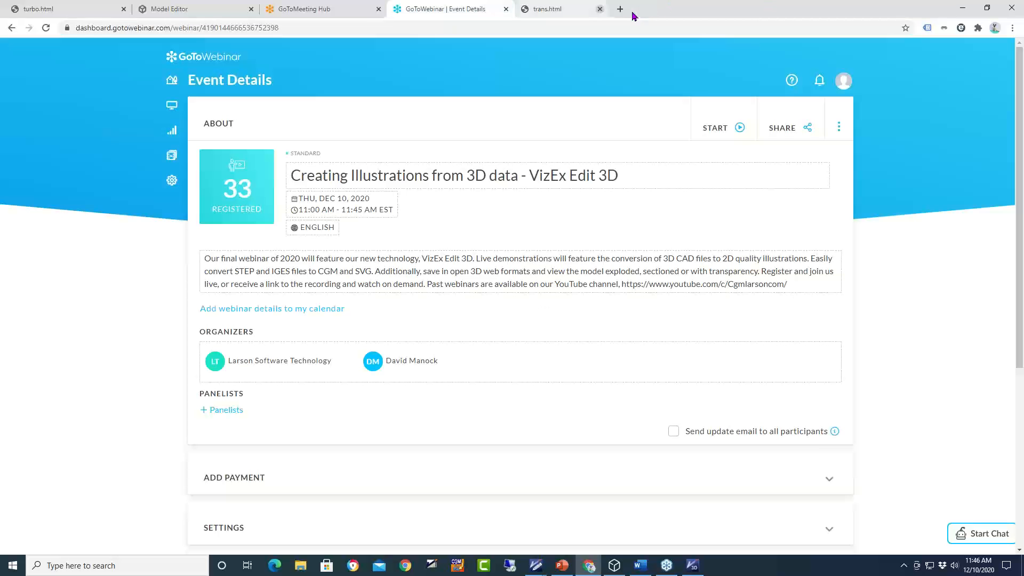
left_click(964, 9)
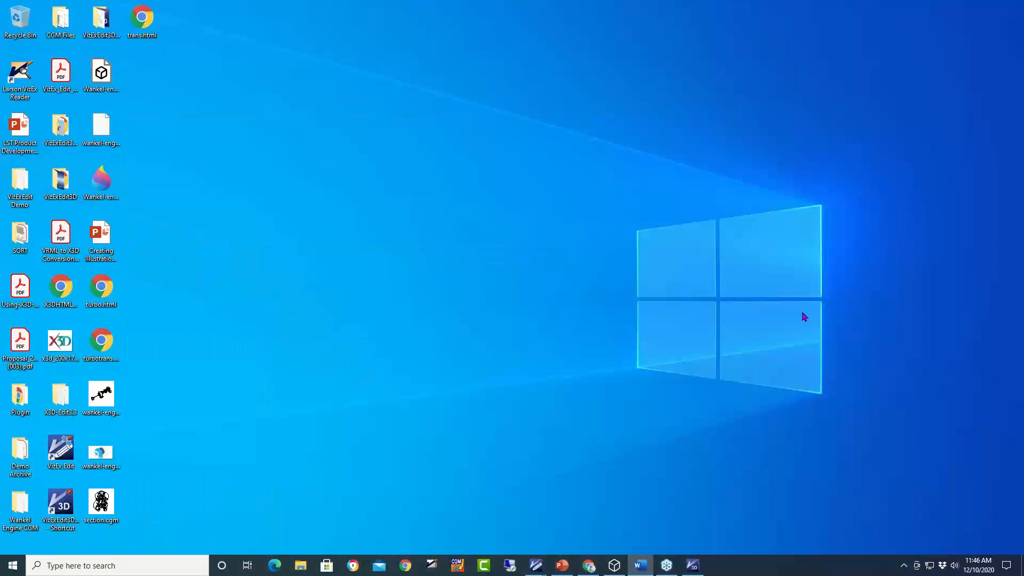
left_click(568, 571)
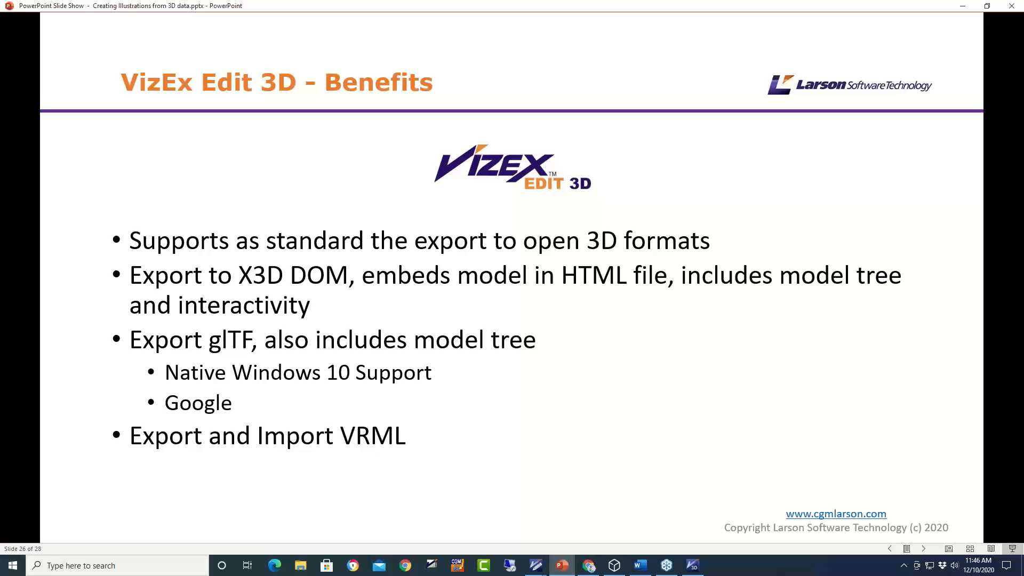
key("Right")
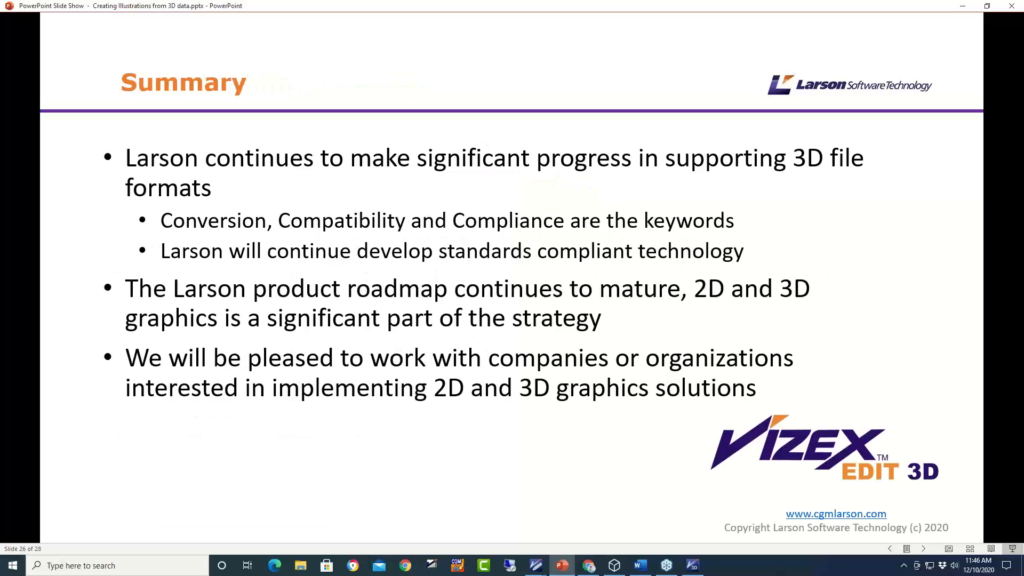